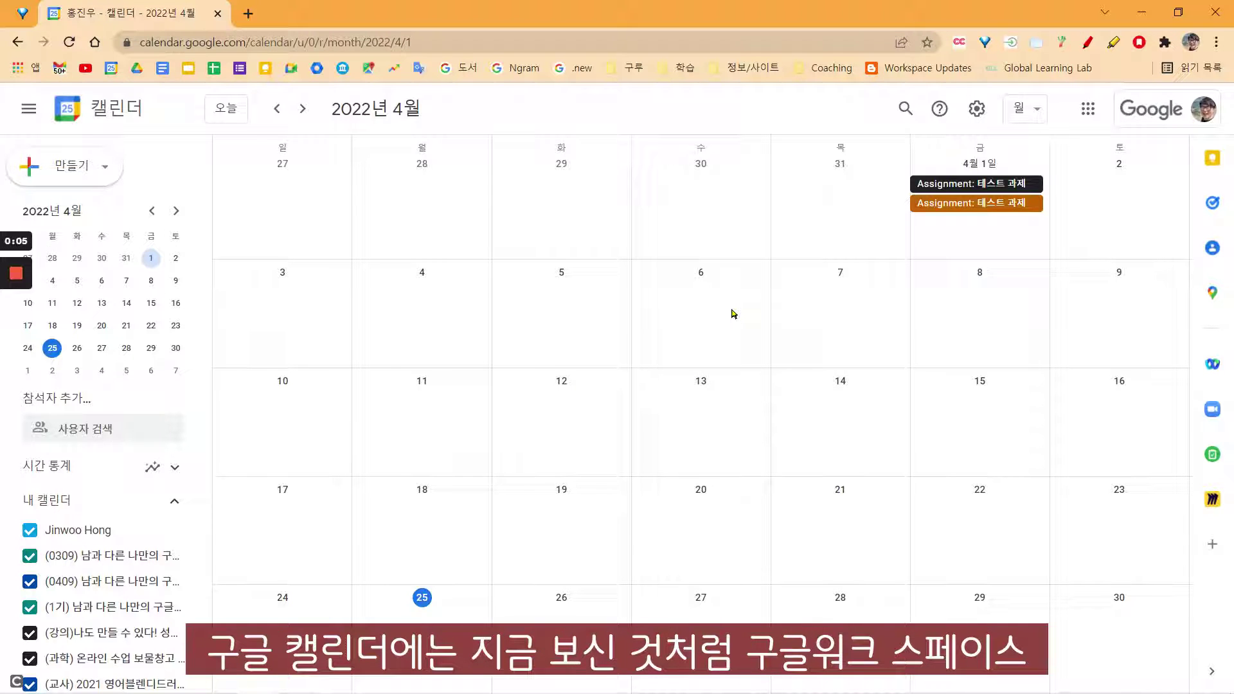
click(1190, 42)
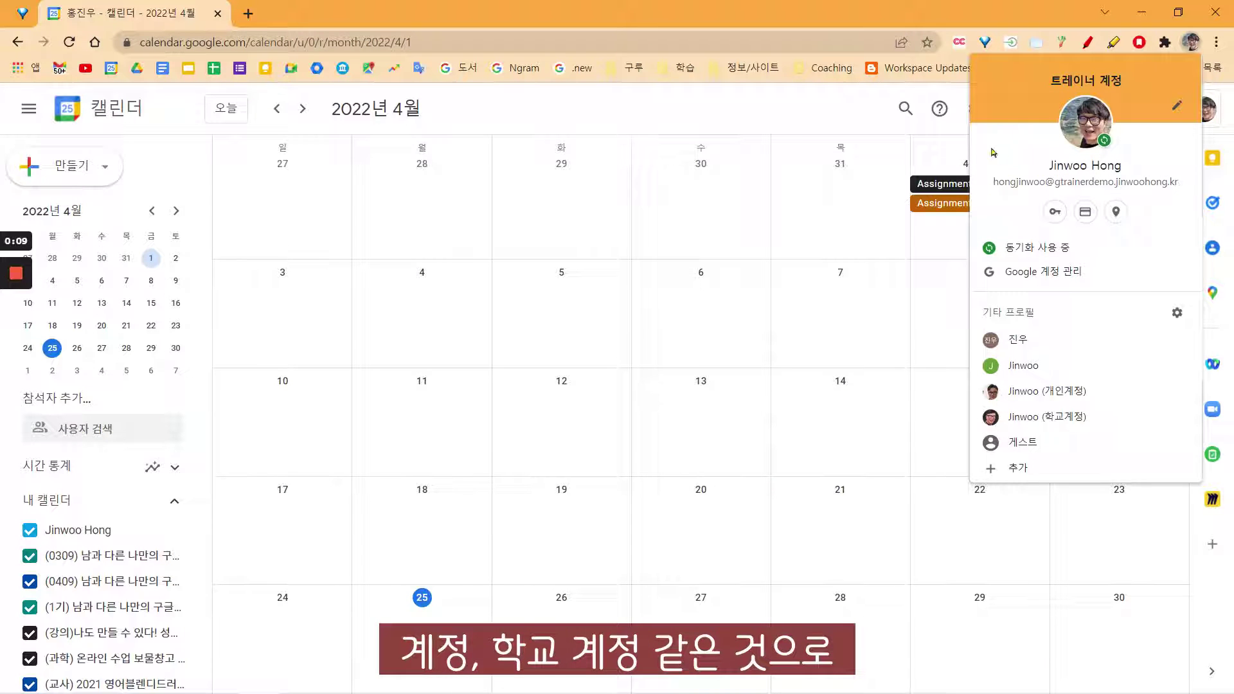
click(842, 120)
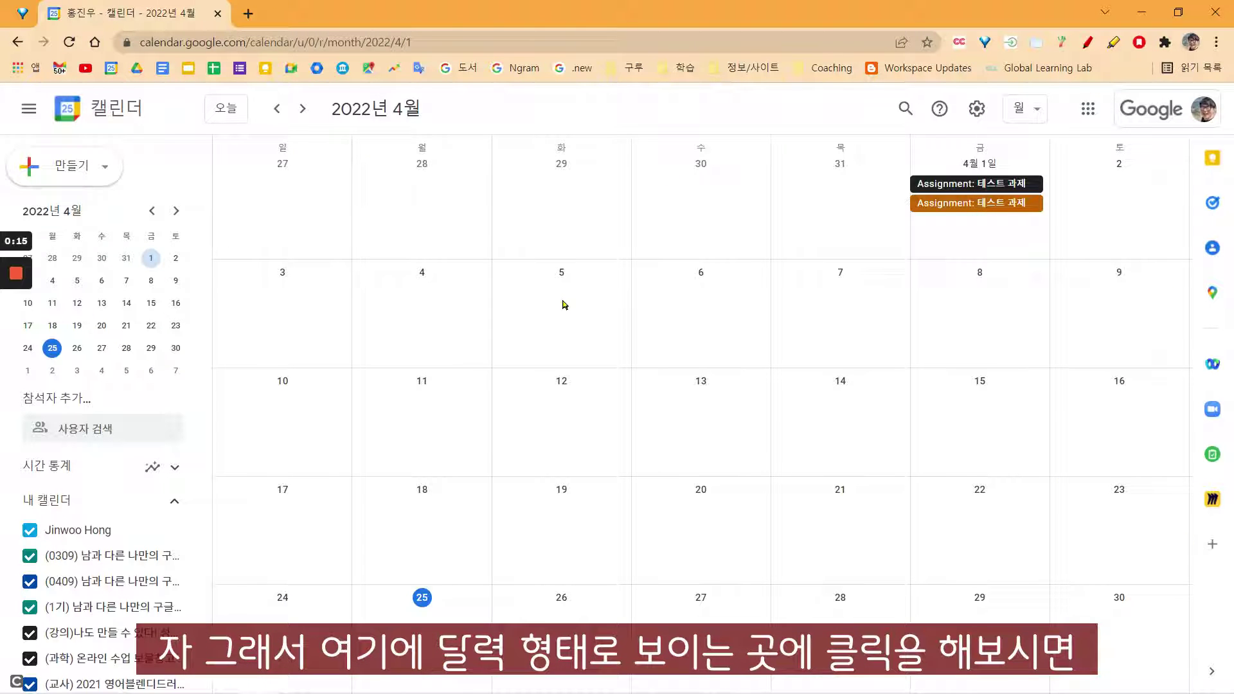
click(564, 302)
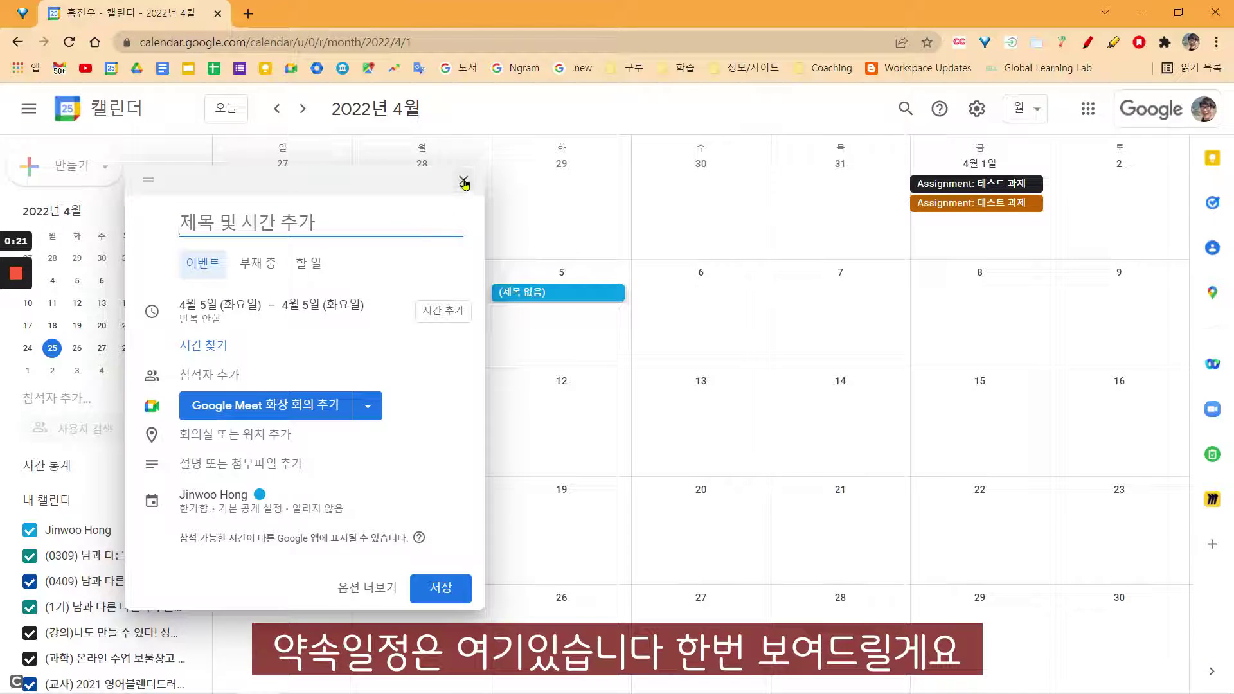
click(463, 182)
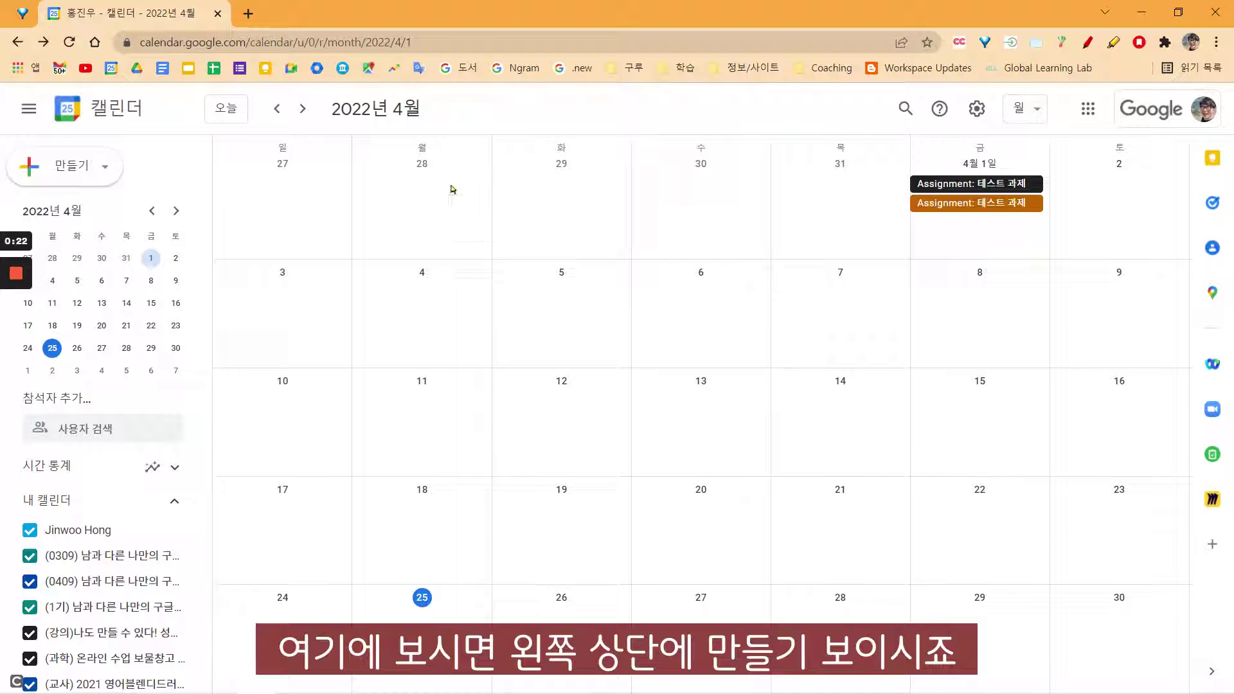
Step: Start a new appointment schedule (약속 일정) and mark Monday, Tuesday and Wednesday as unavailable
click(59, 178)
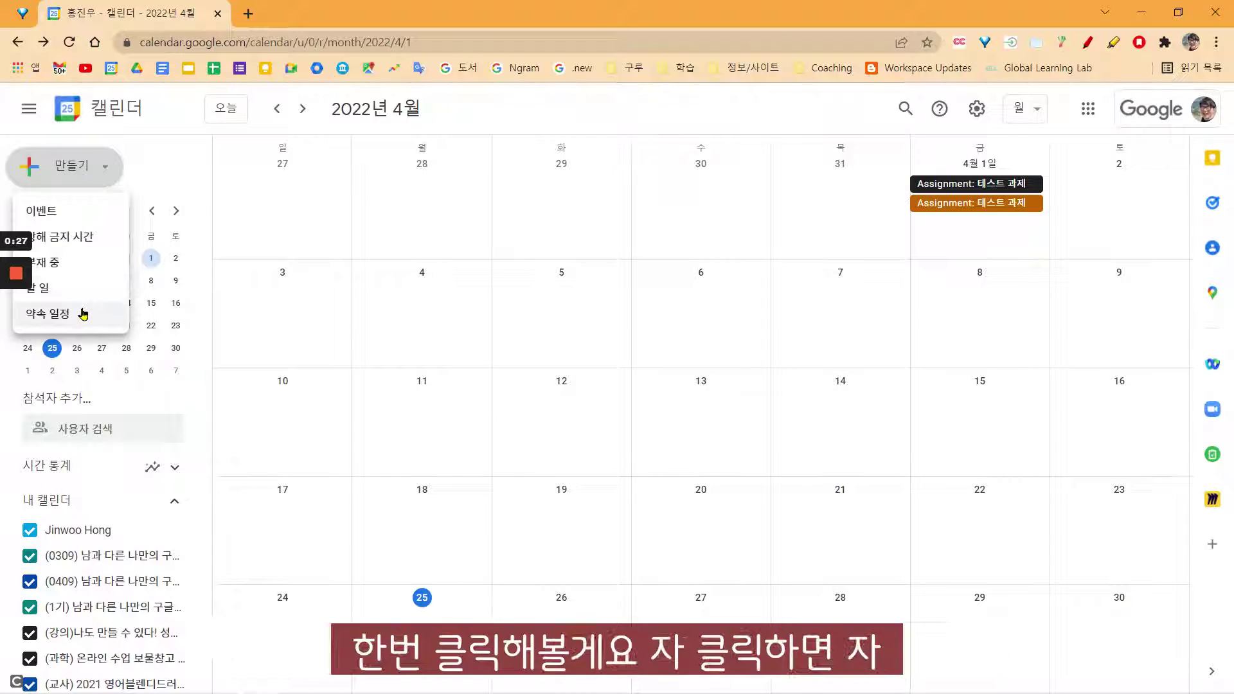
click(82, 314)
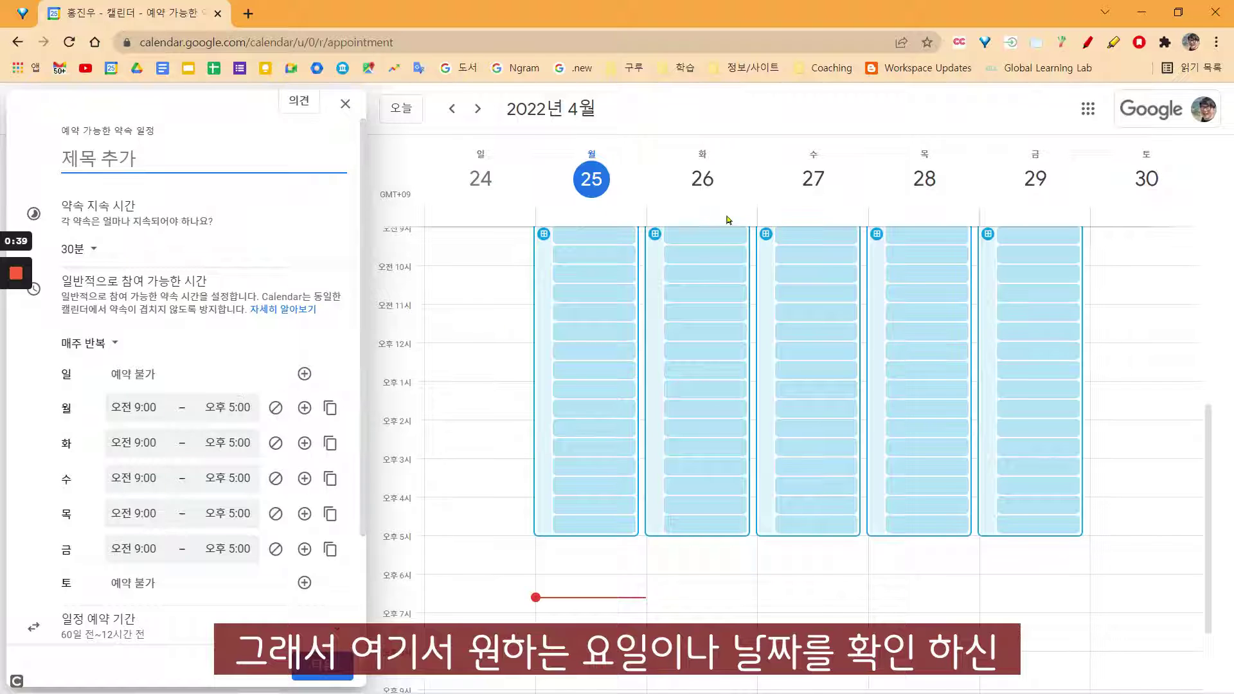
click(275, 409)
click(278, 439)
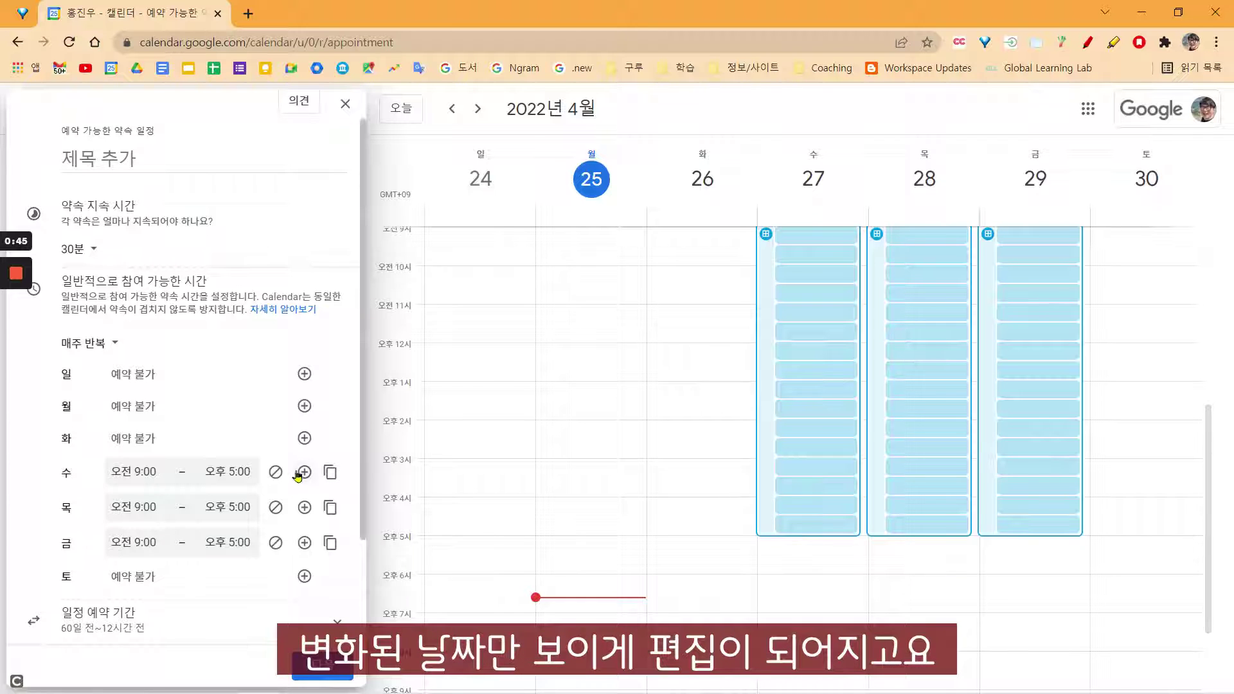
click(276, 472)
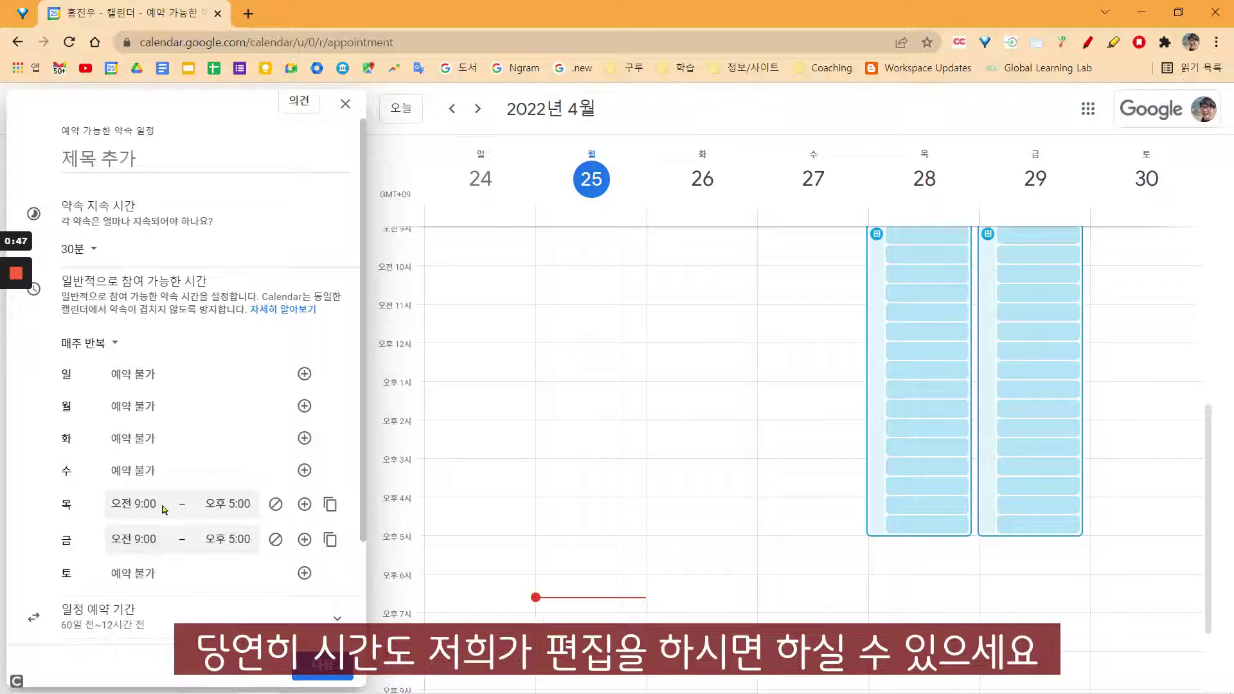
Step: Review Thursday's start and end time choices and the draft's availability in the week of May 1–7, 2022
click(134, 504)
click(228, 504)
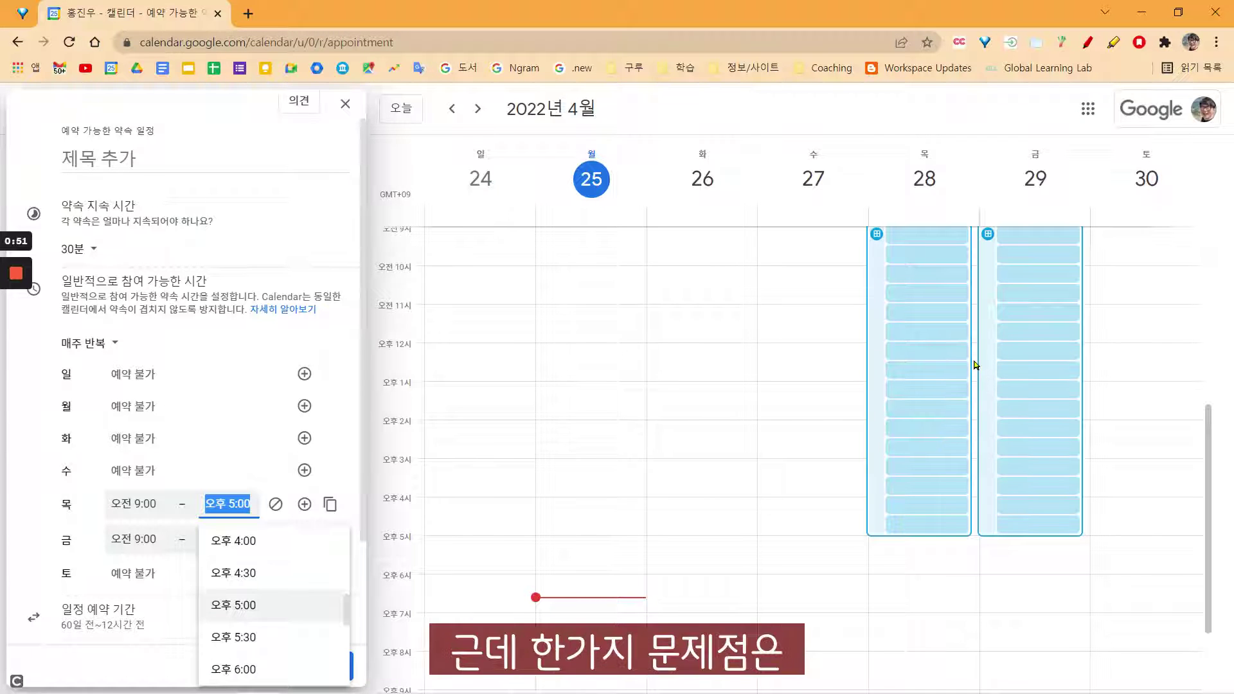
click(477, 110)
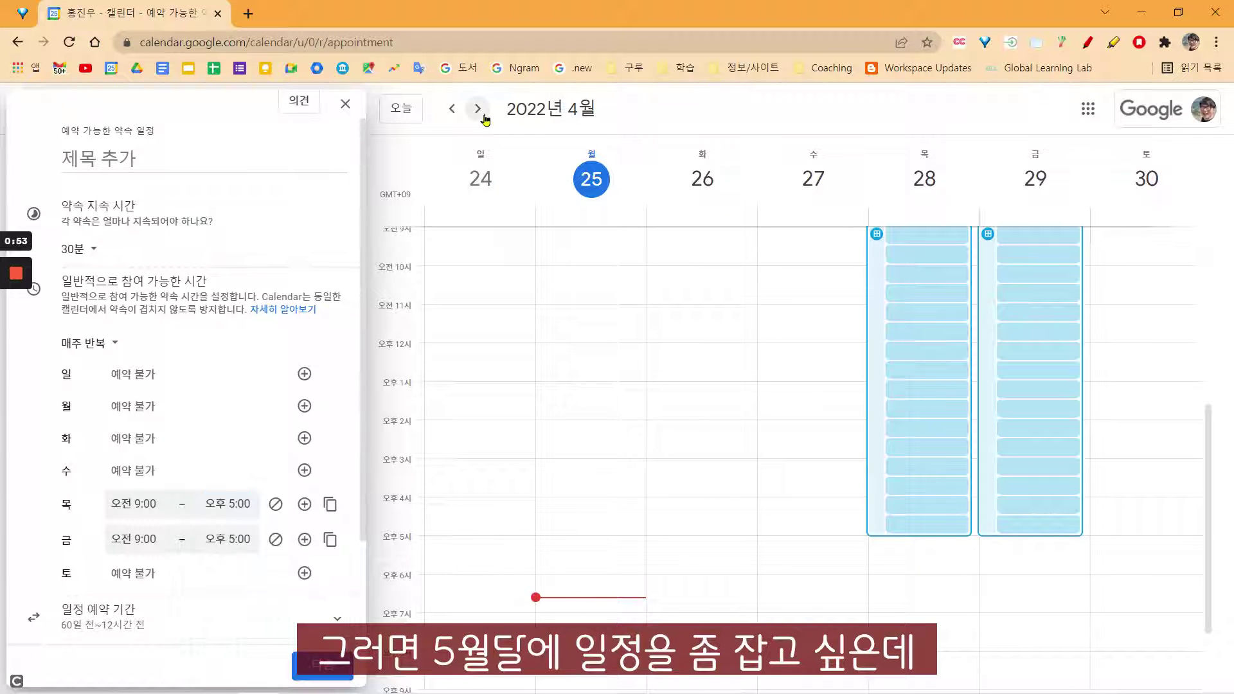
click(477, 109)
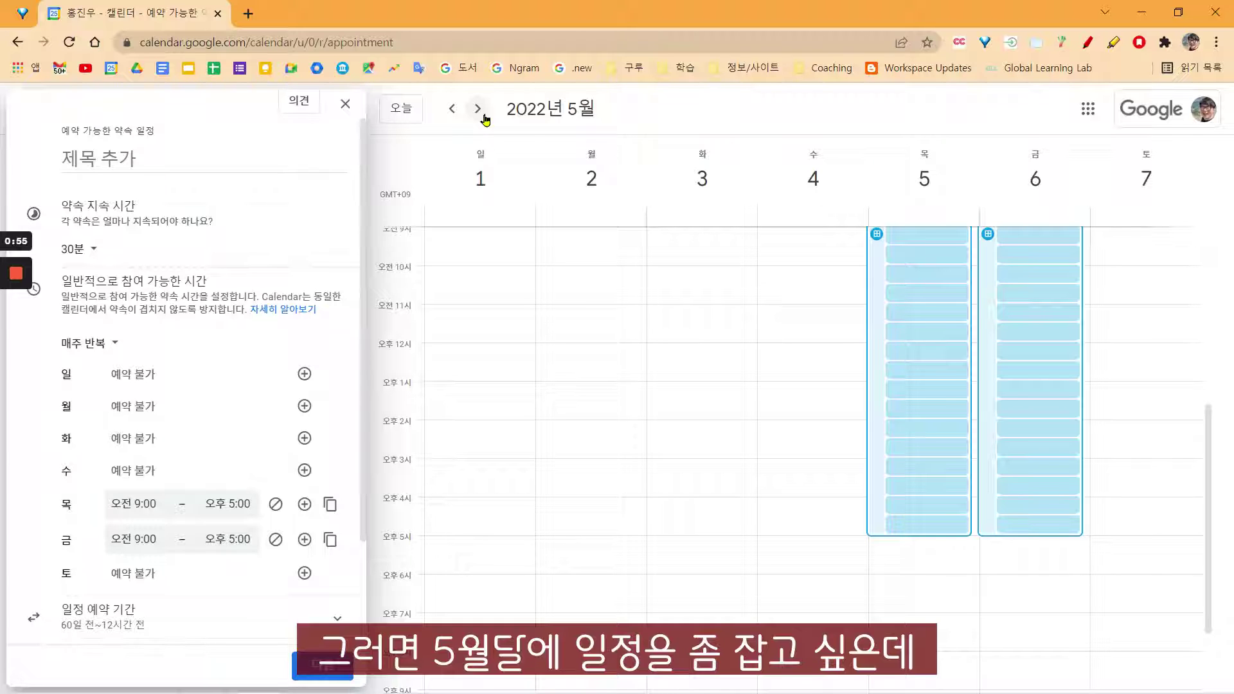
click(451, 109)
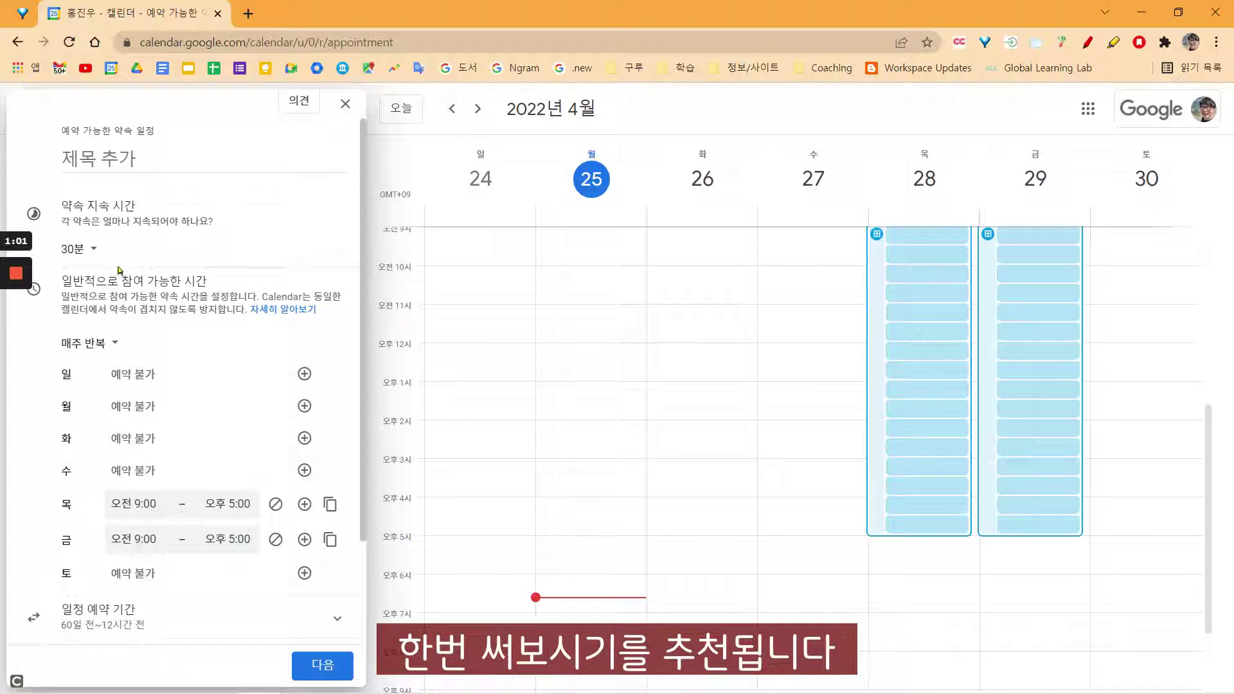
Step: Try the draft schedule with 반복 안함, check the weeks up to May 15–21, and discard the unsaved changes
click(106, 344)
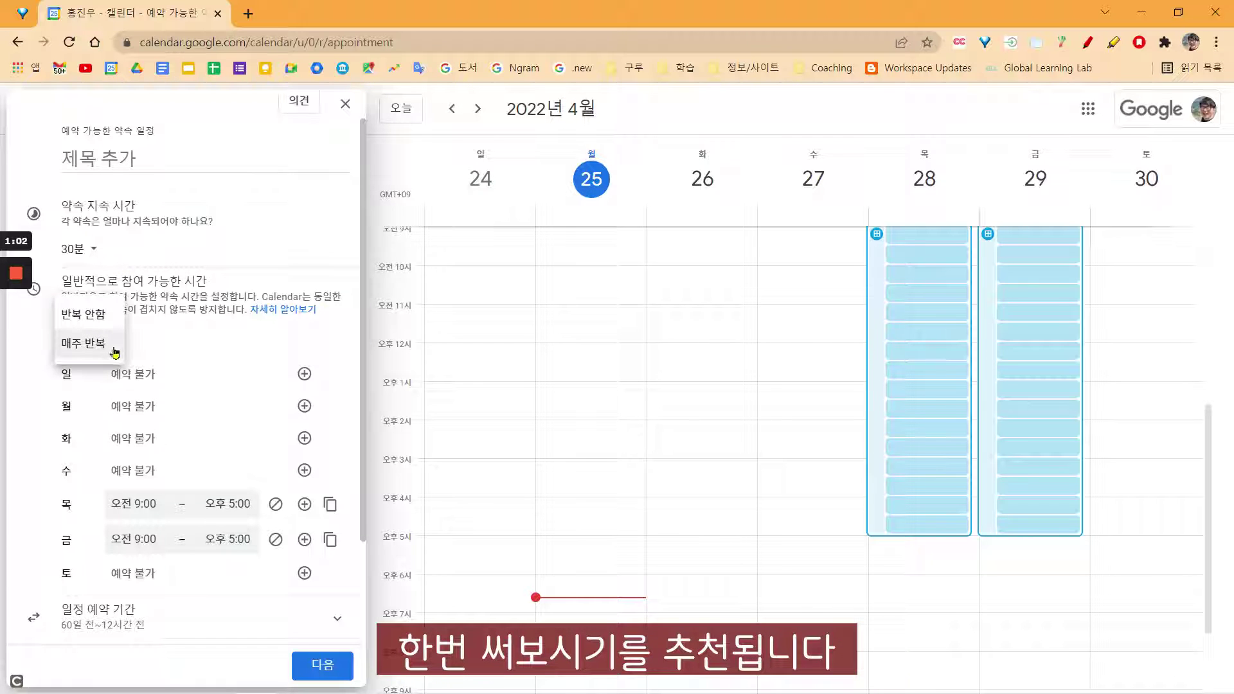
click(102, 322)
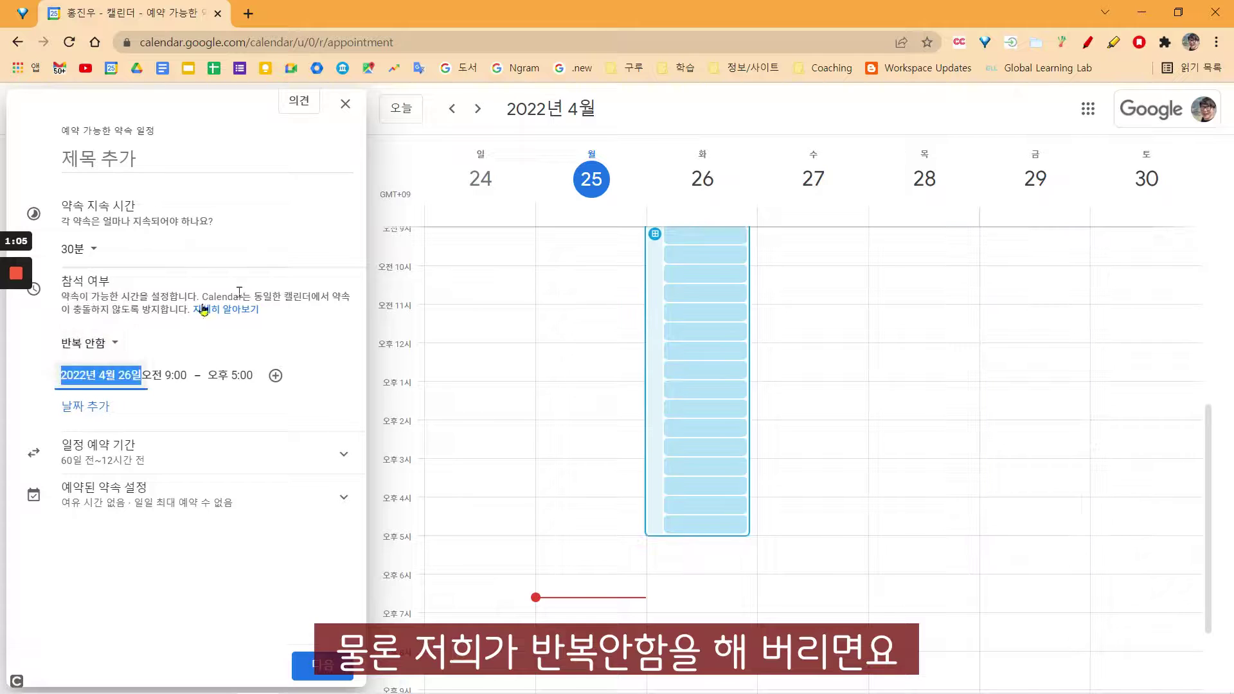
click(479, 110)
click(479, 110)
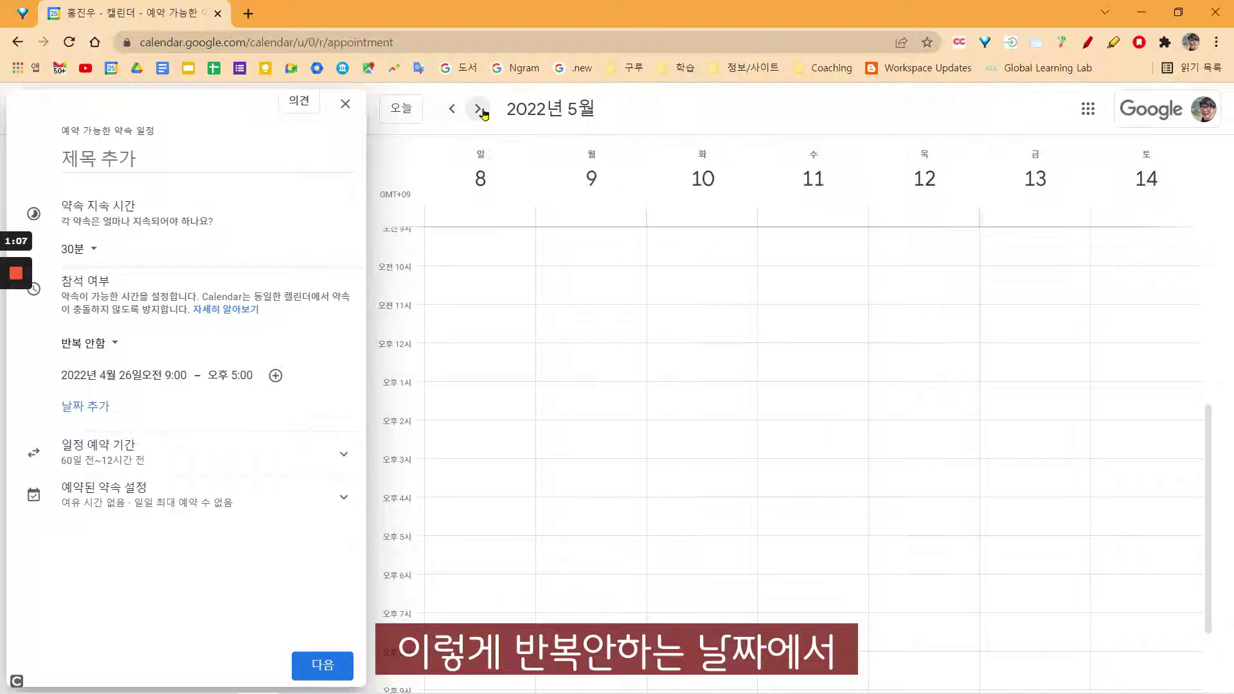
click(479, 110)
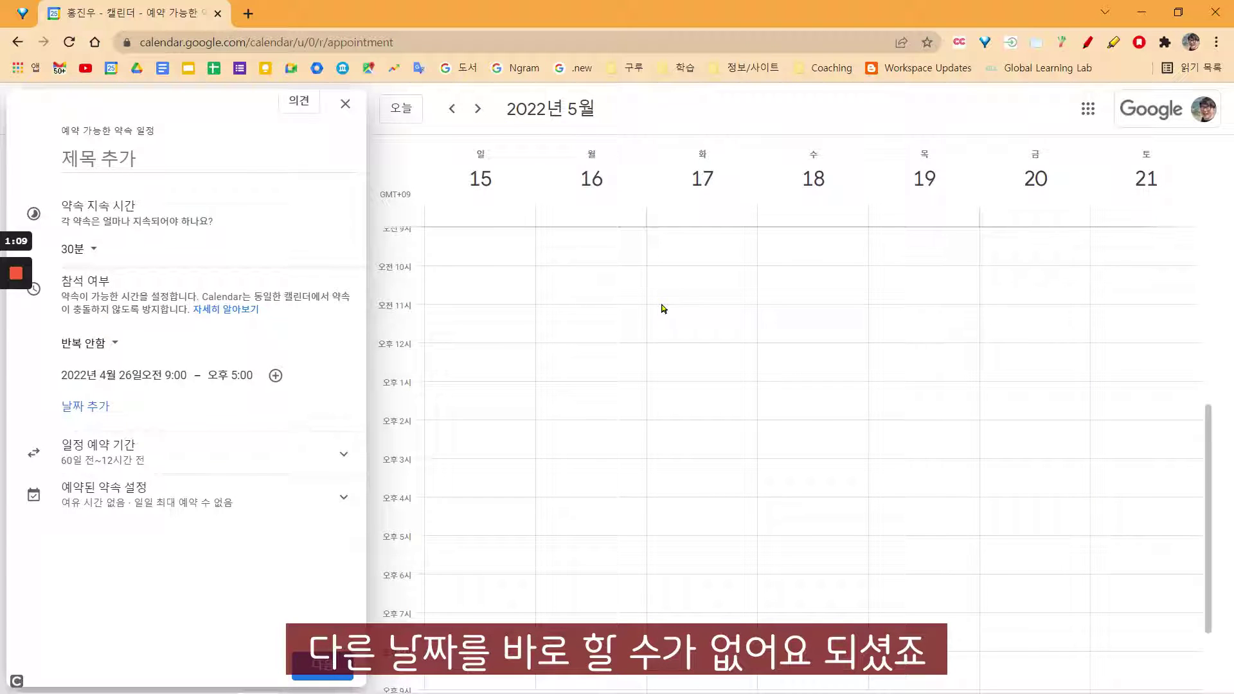
click(345, 104)
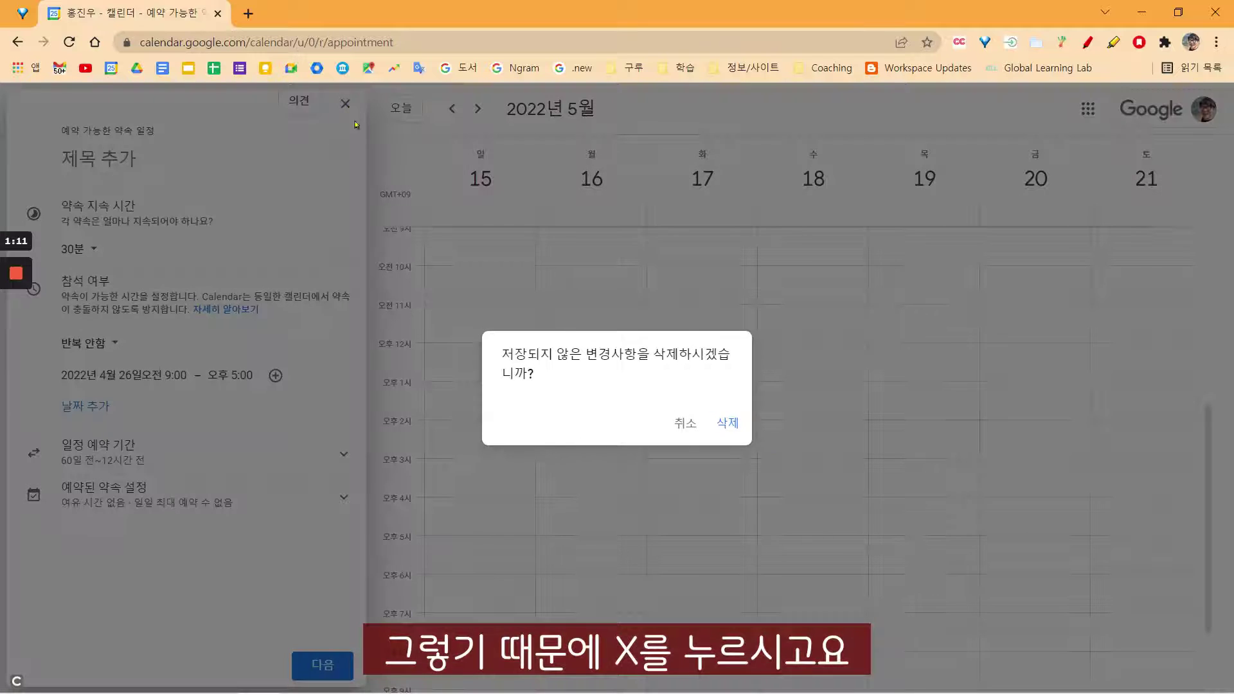
click(728, 424)
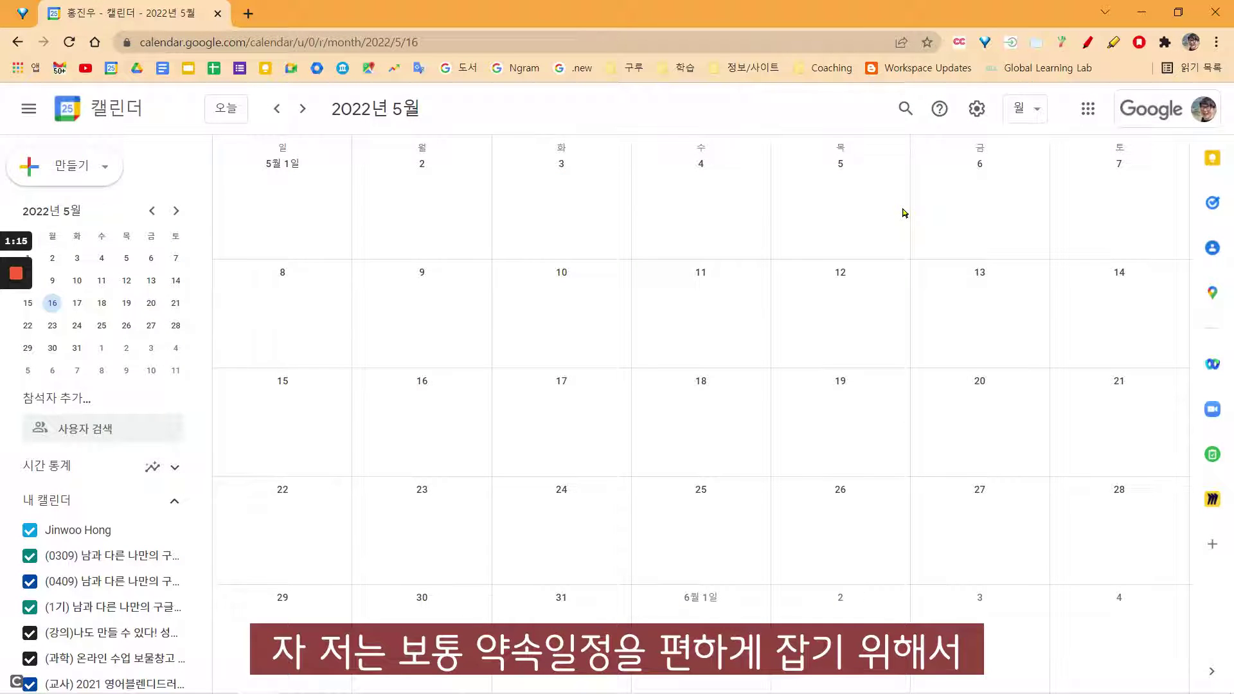
Step: Switch the calendar to the week view and show the week of May 8–14, 2022
click(1030, 119)
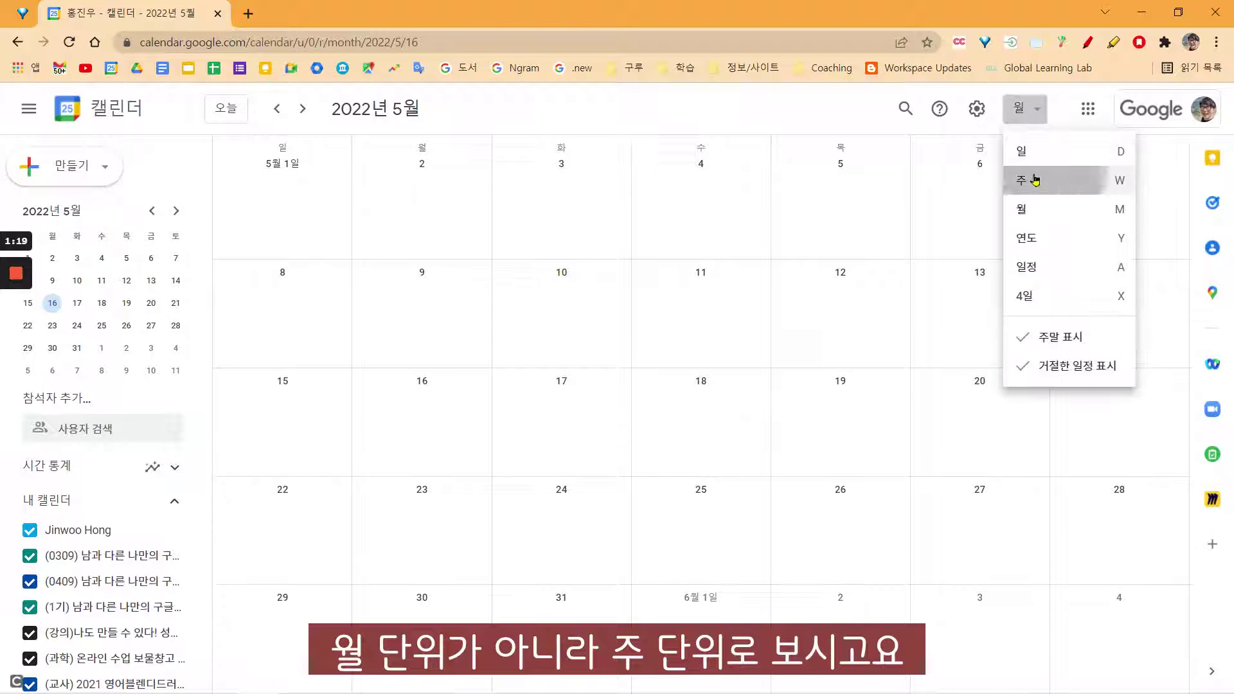
click(1036, 180)
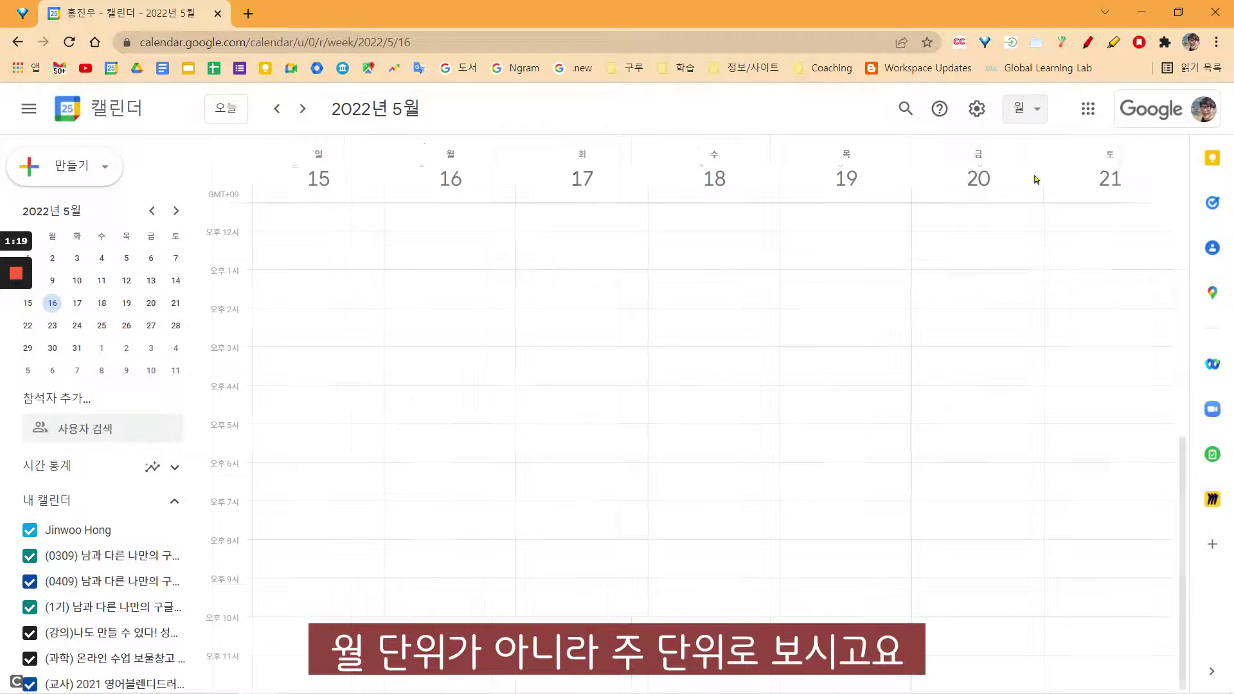
click(276, 112)
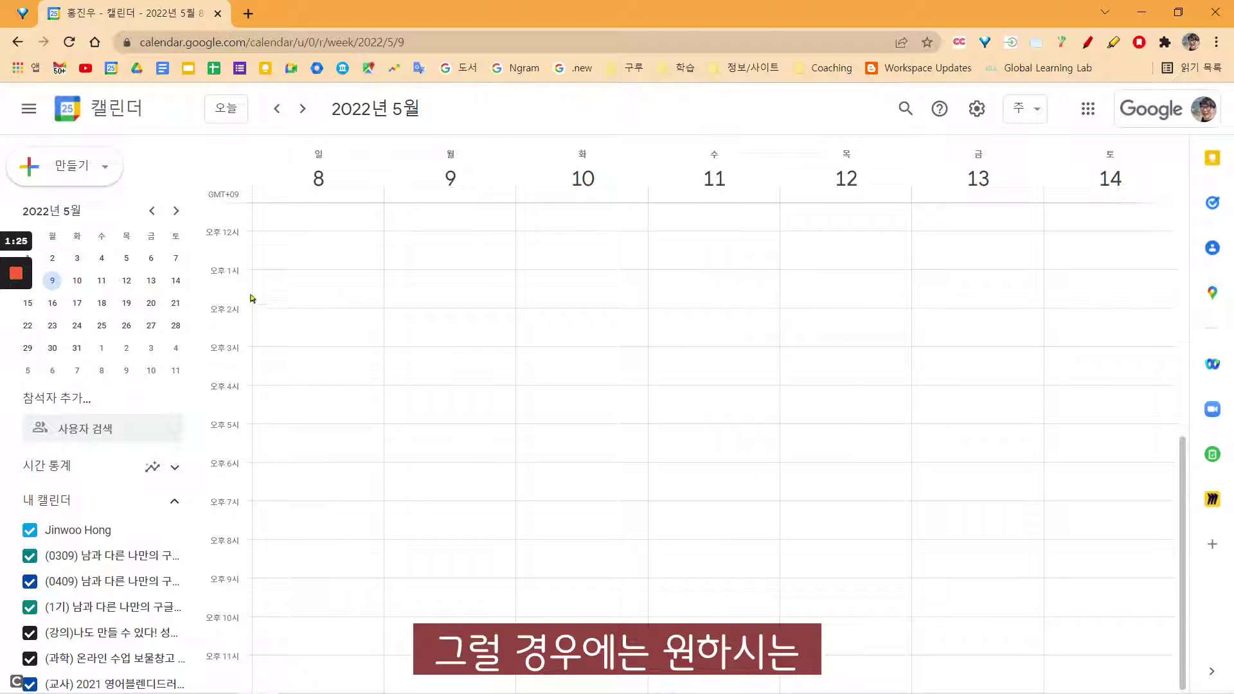
Step: Start an appointment schedule (약속 일정) on Wednesday, May 11 at 오후 2:00, titled as a 면담 with the professor
click(705, 320)
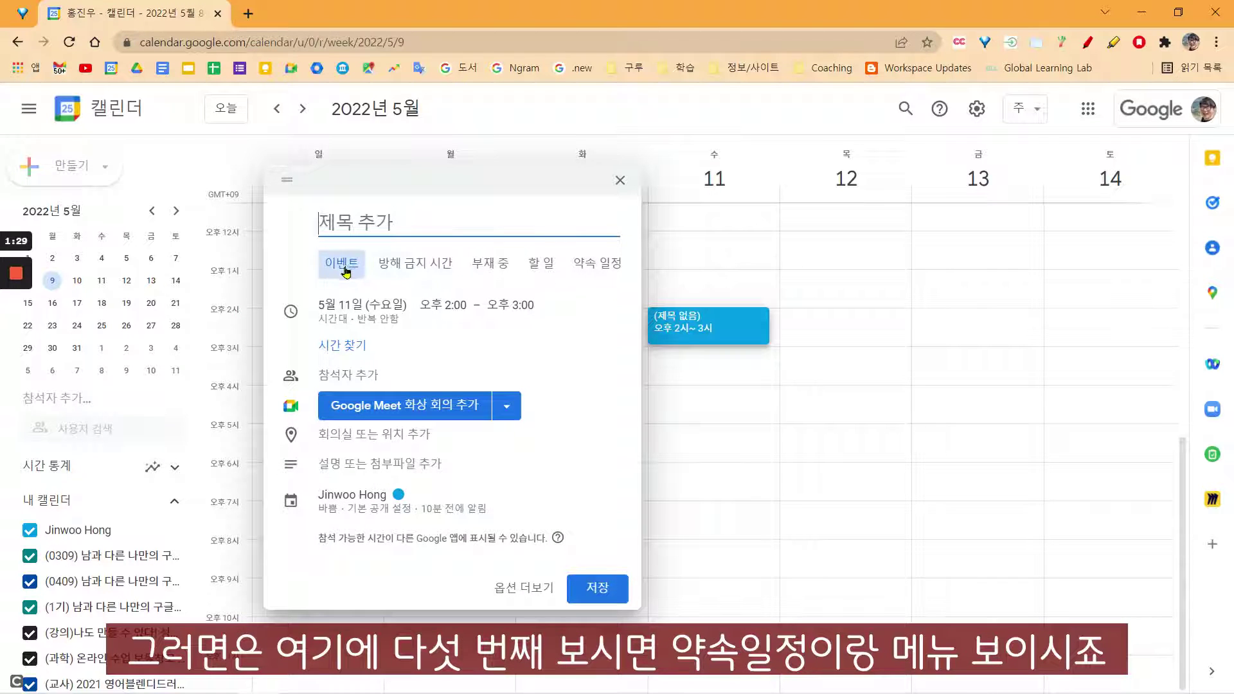
click(590, 264)
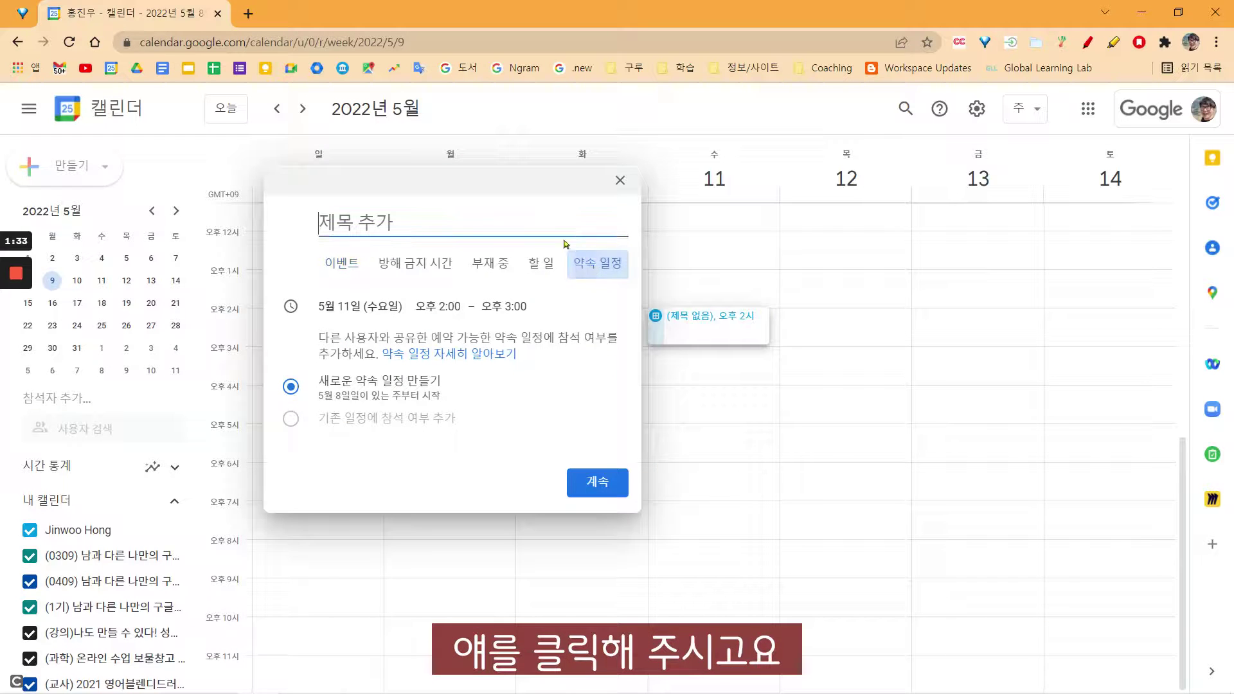
text(구굣)
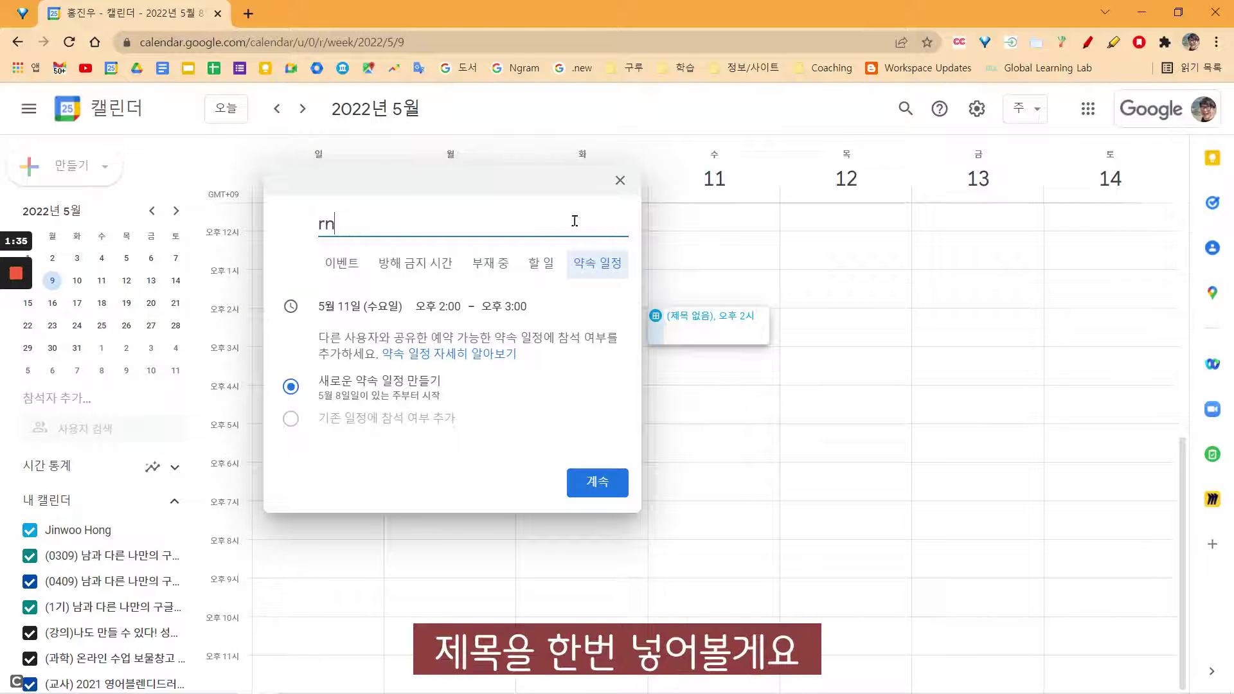
text(수와의 면담)
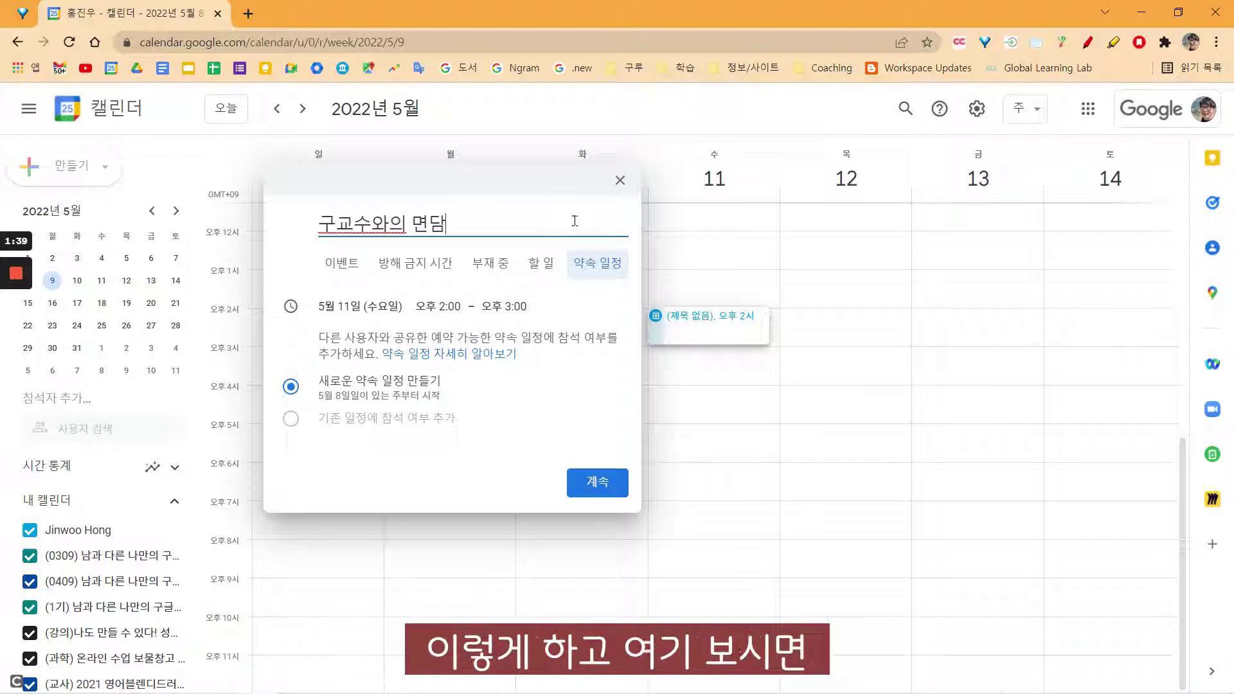
Step: Set the end time to 오후 5:00 and continue to the full settings of the new appointment schedule
click(502, 320)
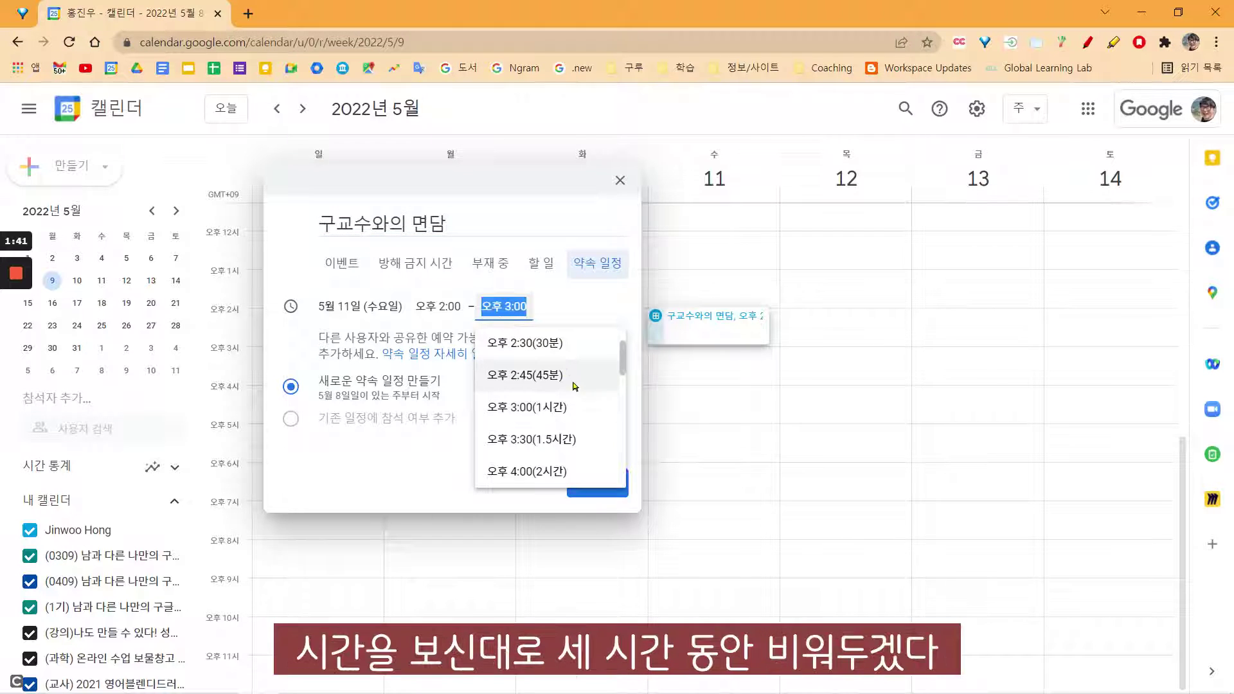
scroll(548, 375, down, 4)
click(547, 375)
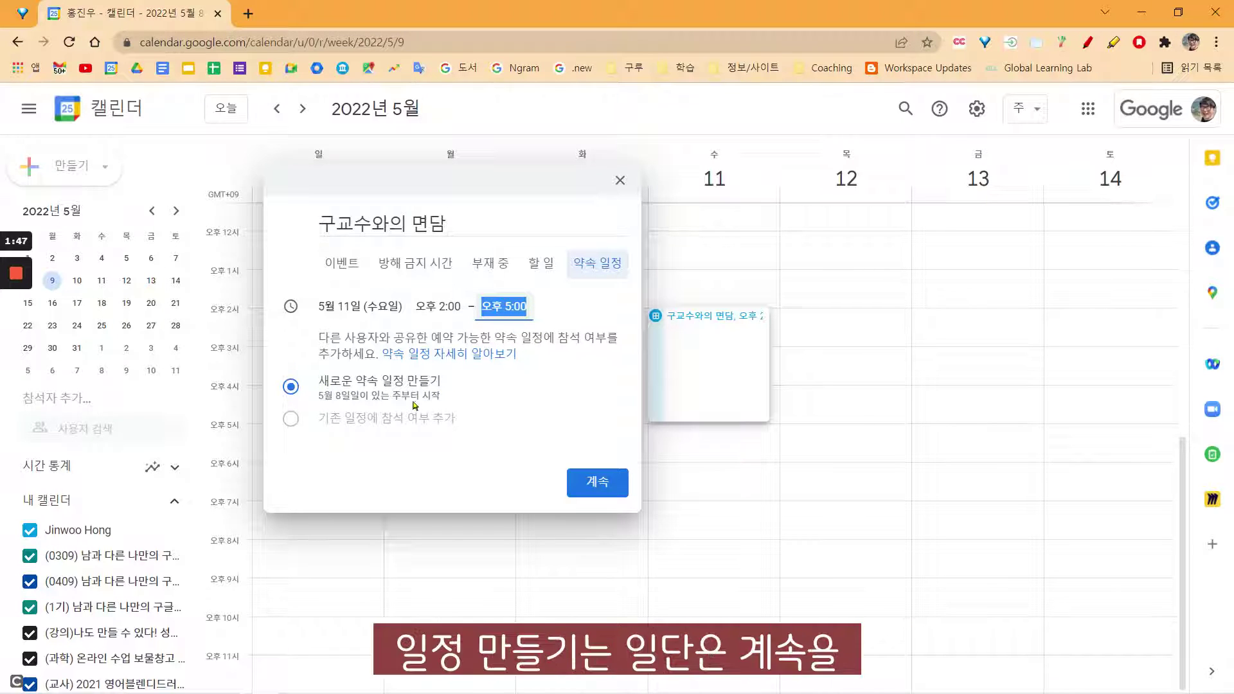
click(593, 484)
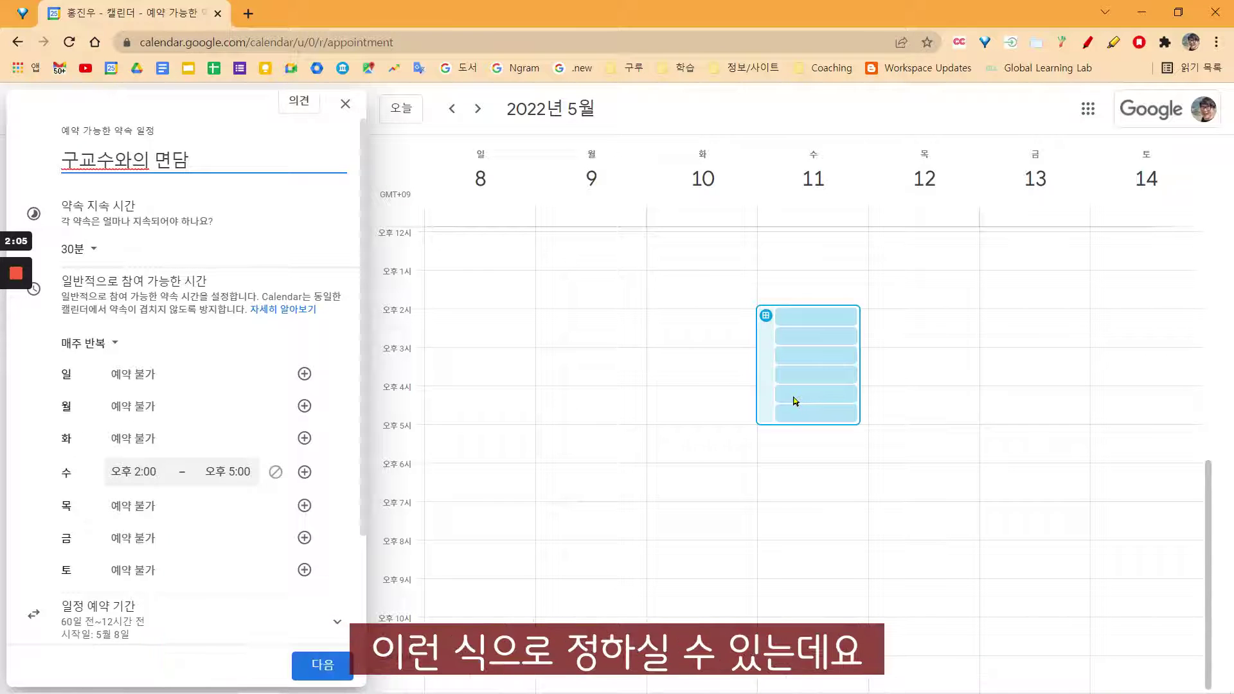
Step: Set a custom appointment duration of 20 minutes (20분)
click(89, 257)
click(76, 393)
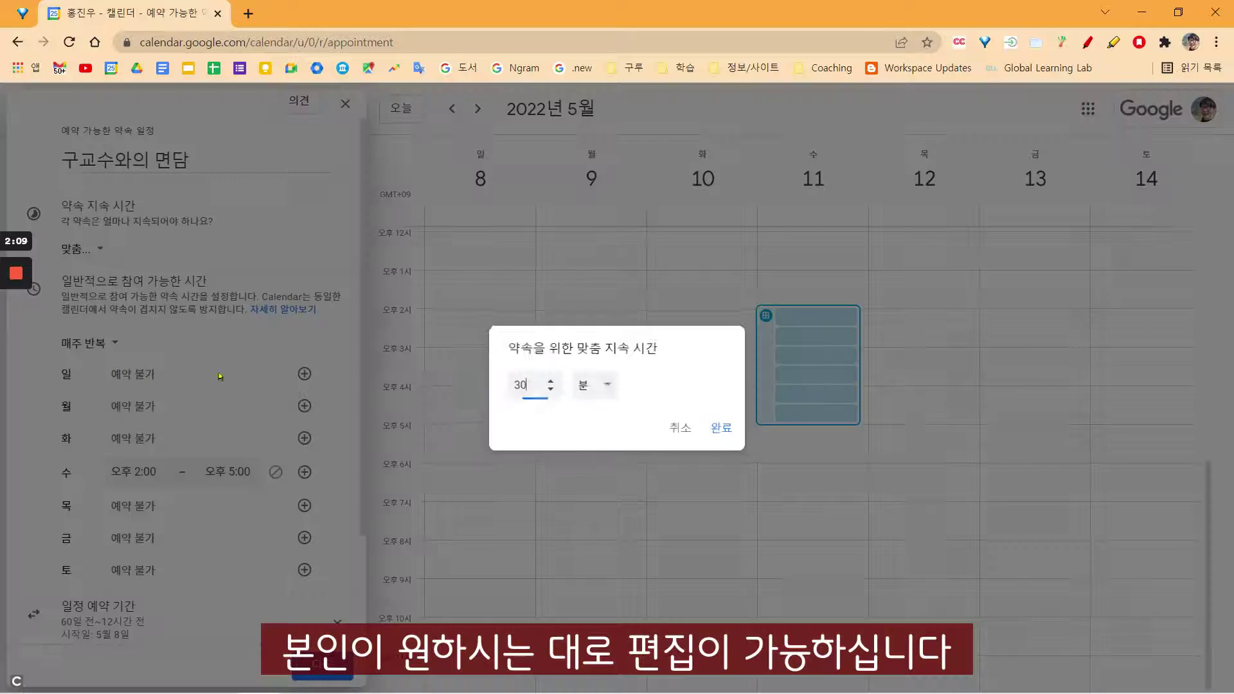
double_click(515, 387)
click(517, 386)
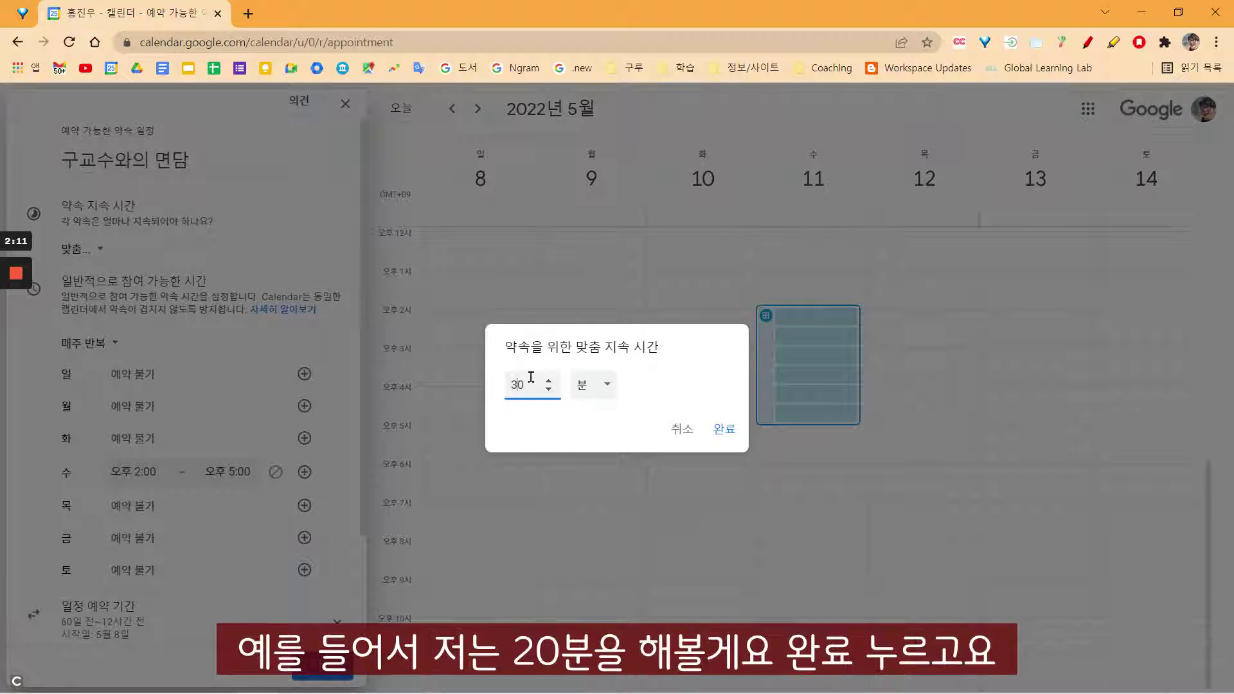
click(724, 428)
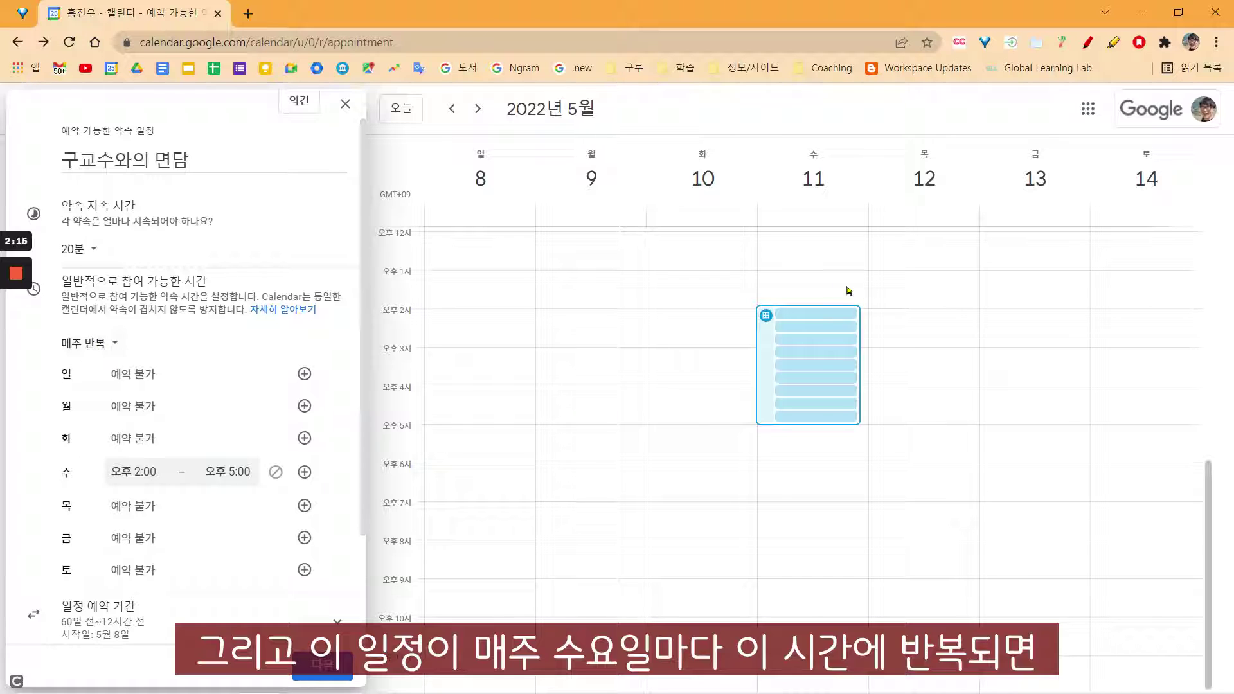
Step: Change the schedule's recurrence to 반복 안함 and add May 12, 2022 as another available date
click(94, 351)
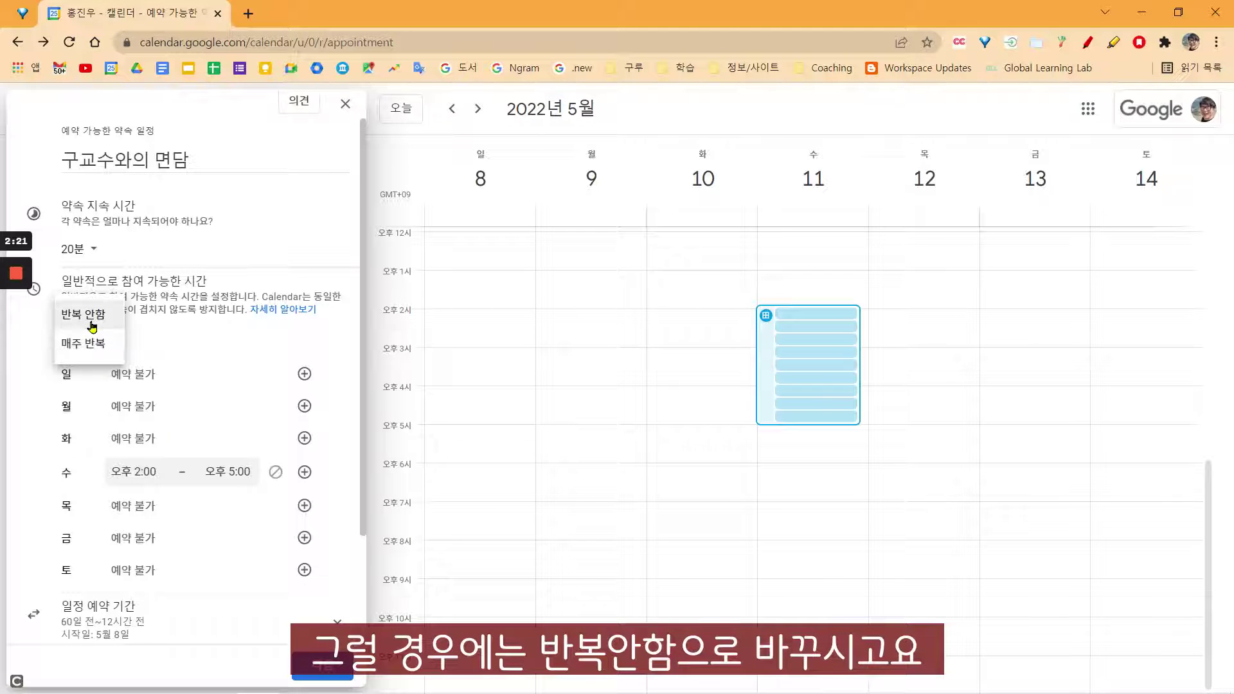
click(94, 321)
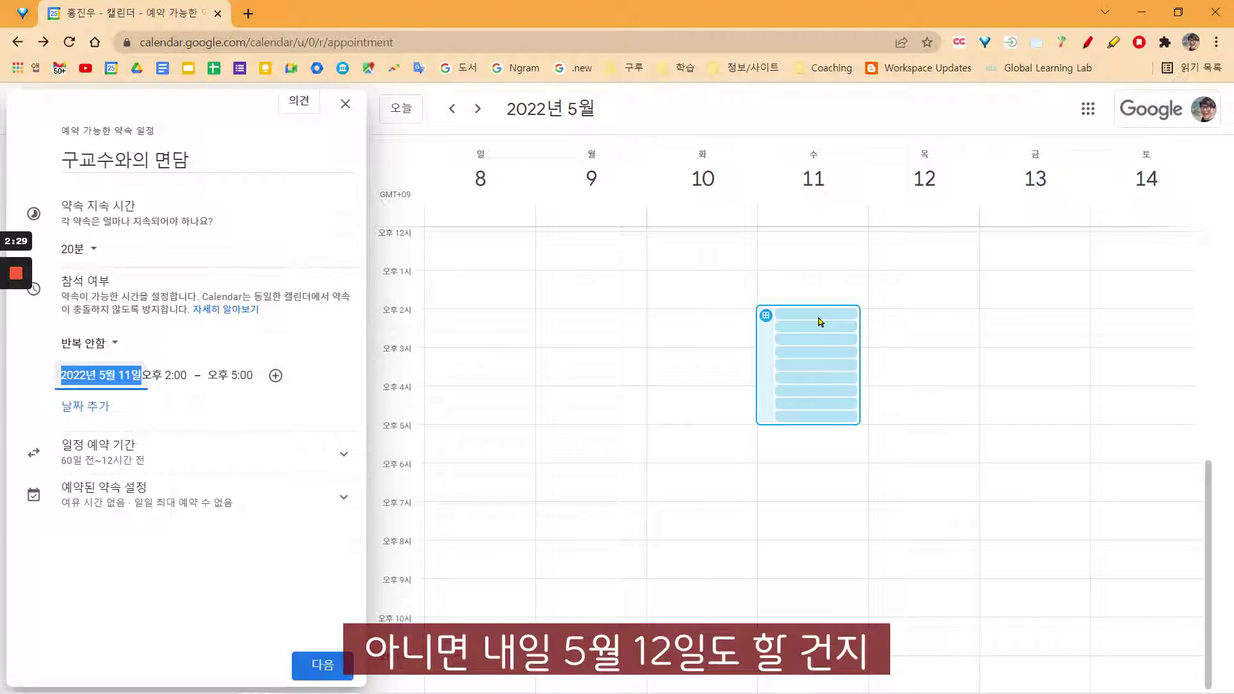
click(97, 420)
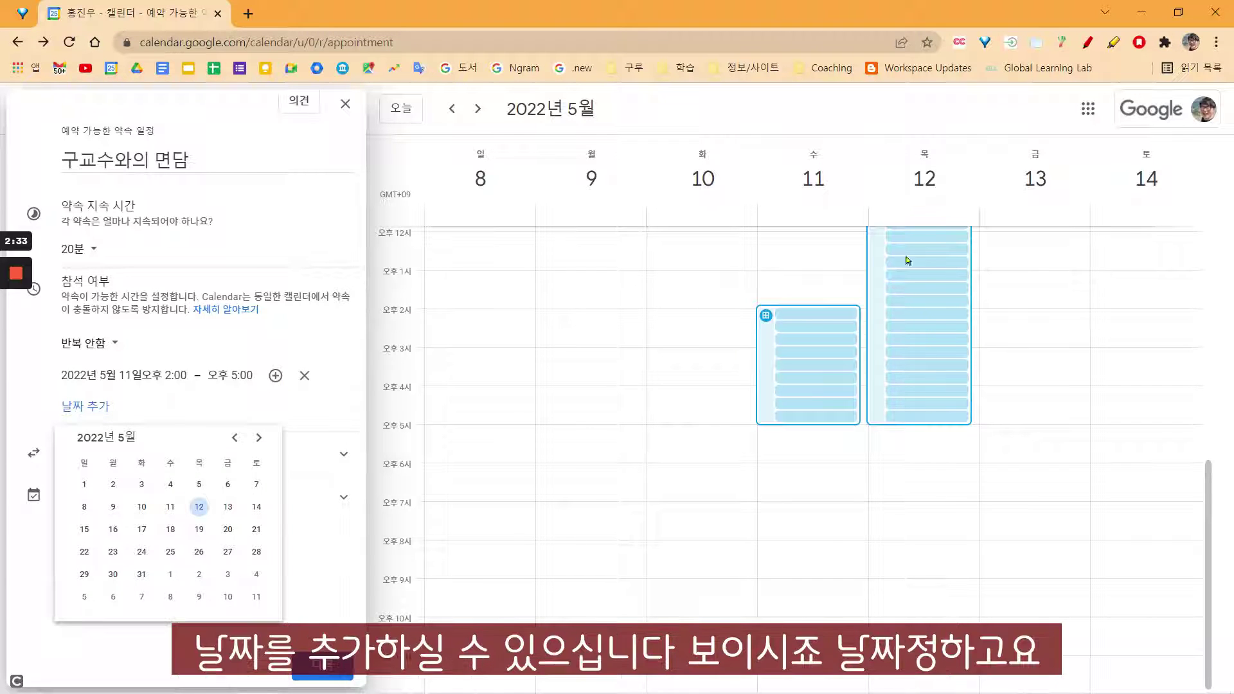
click(200, 506)
Step: Set the May 12 availability to run from 오후 1:00 to 오후 4:00
click(182, 414)
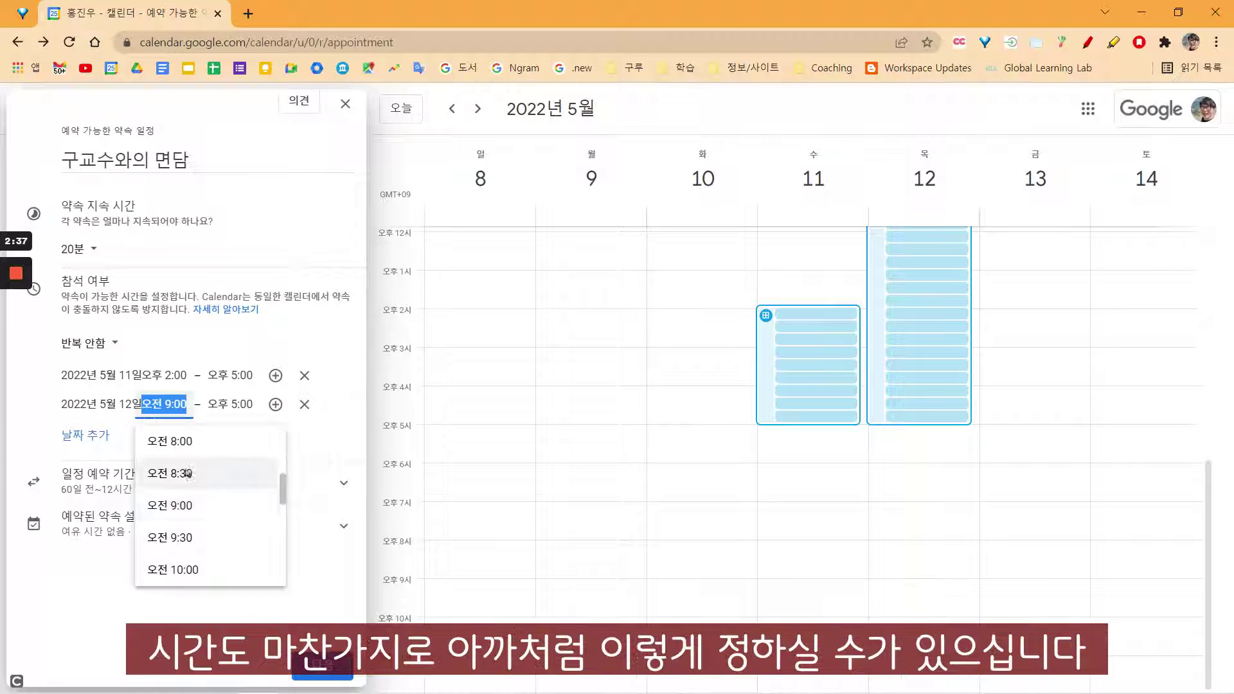
scroll(212, 505, down, 3)
scroll(211, 504, down, 2)
click(204, 508)
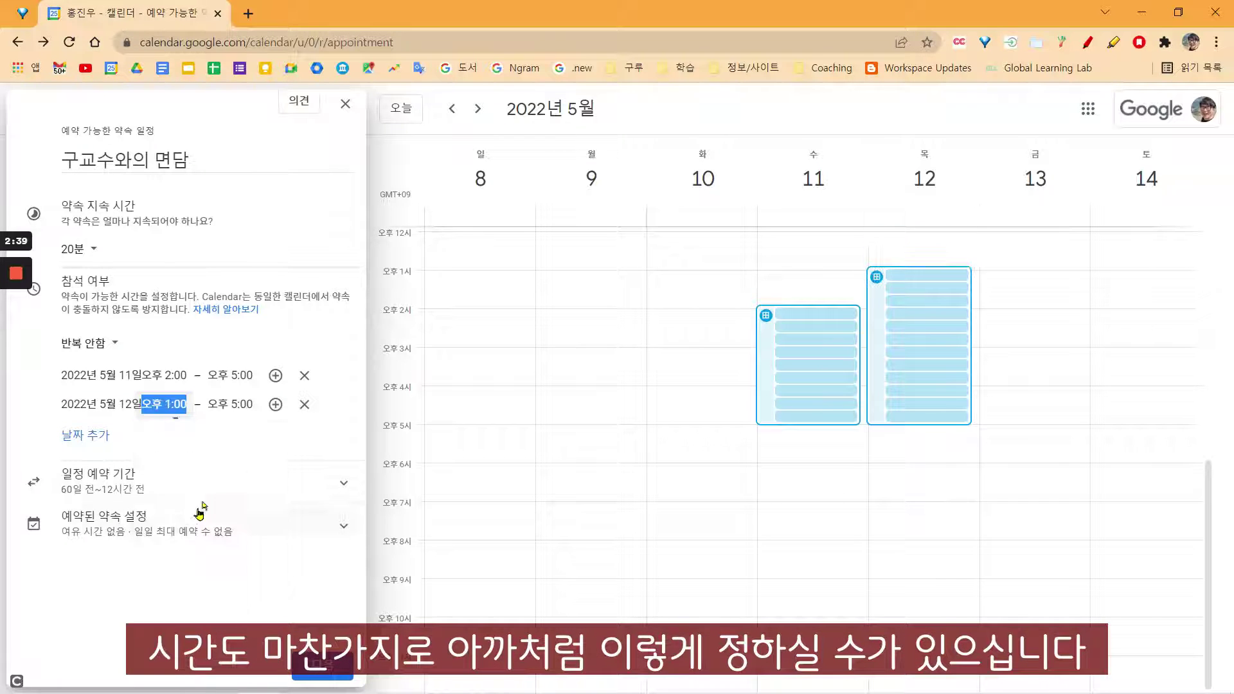
click(247, 408)
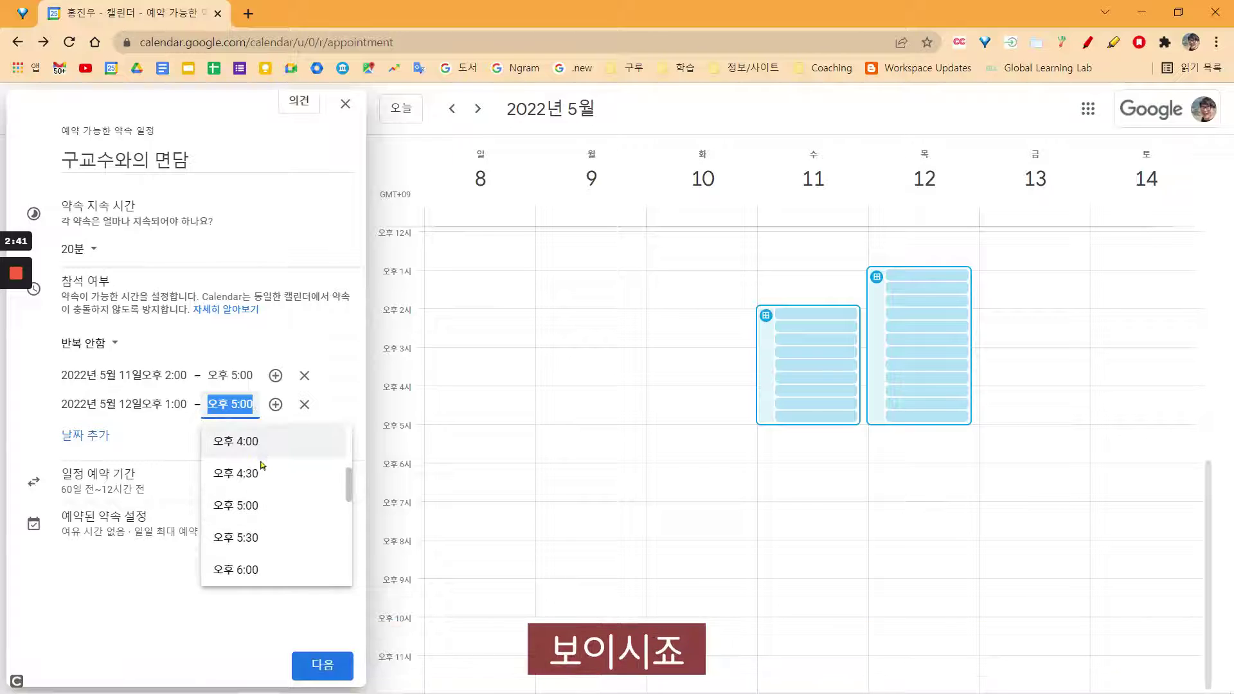
click(263, 441)
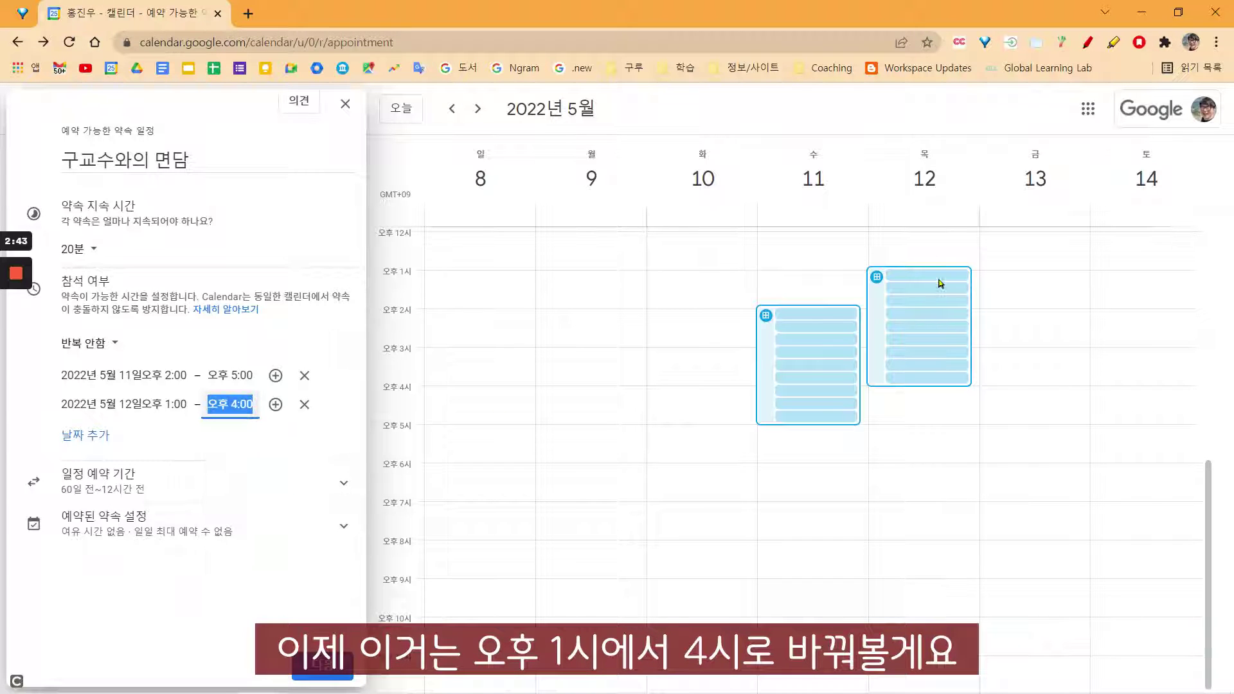
click(266, 444)
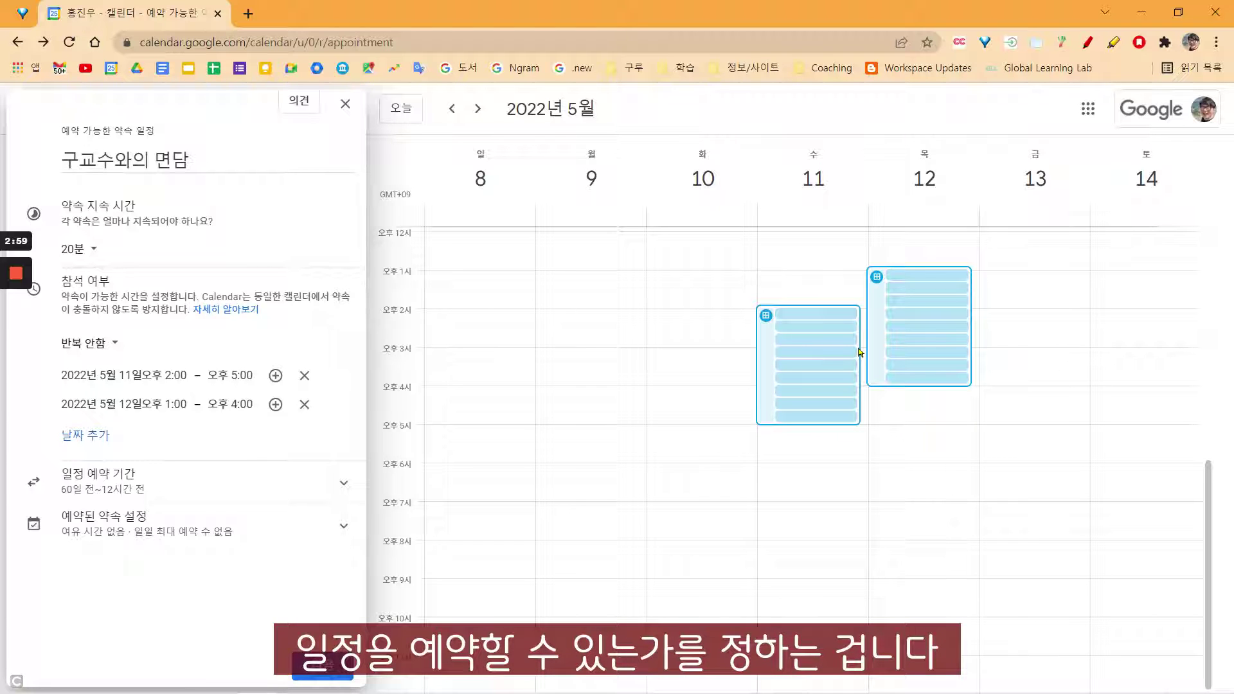
Step: Set the minimum booking notice in the scheduling window (일정 예약 기간) to 24 hours, keeping the maximum advance time at 60 days
click(344, 492)
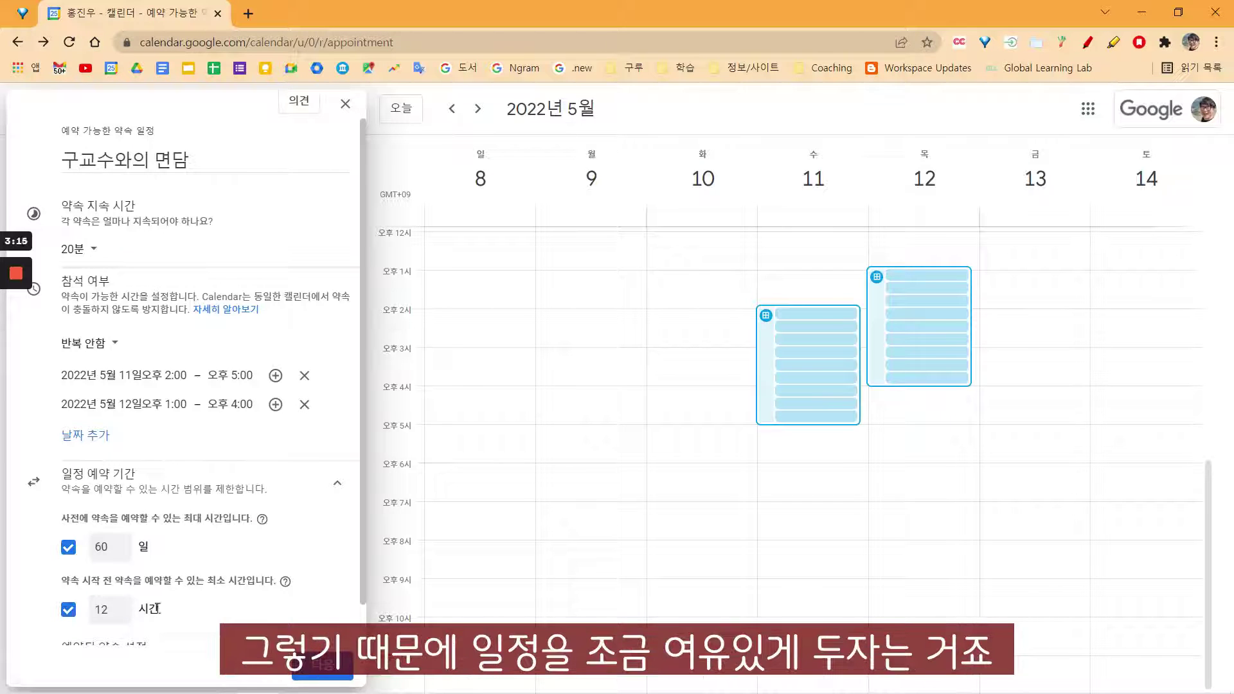
click(110, 609)
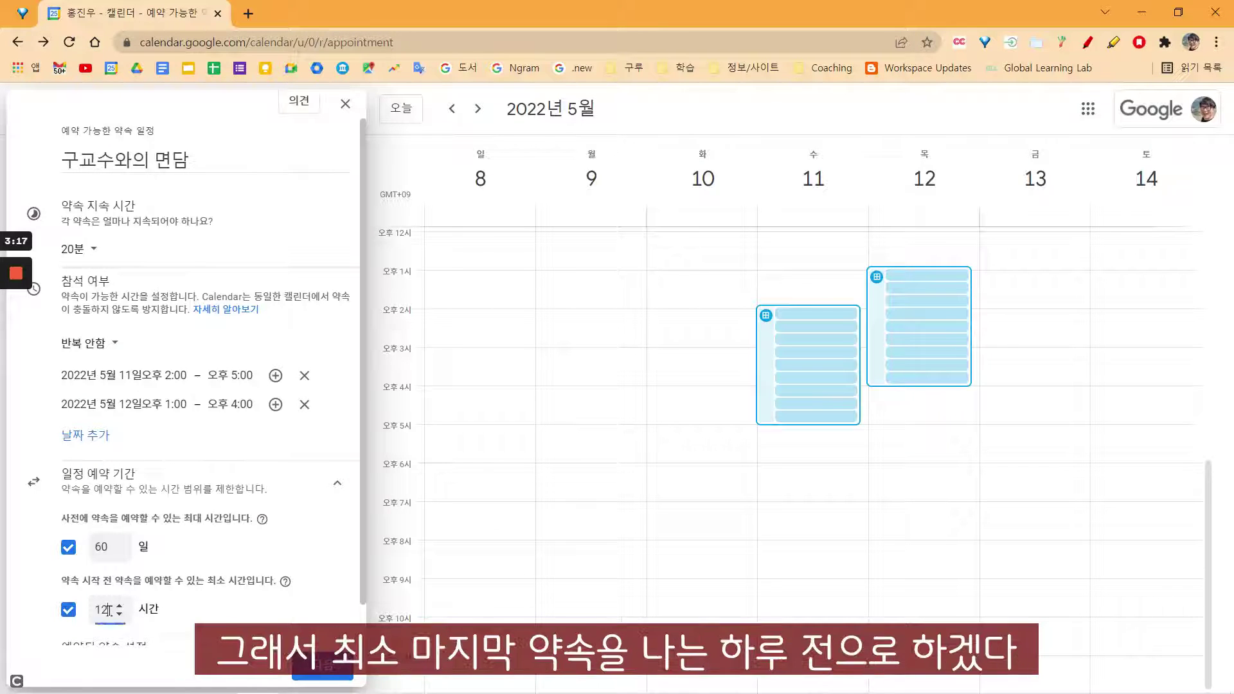
key(BackSpace)
key(BackSpace)
text(24)
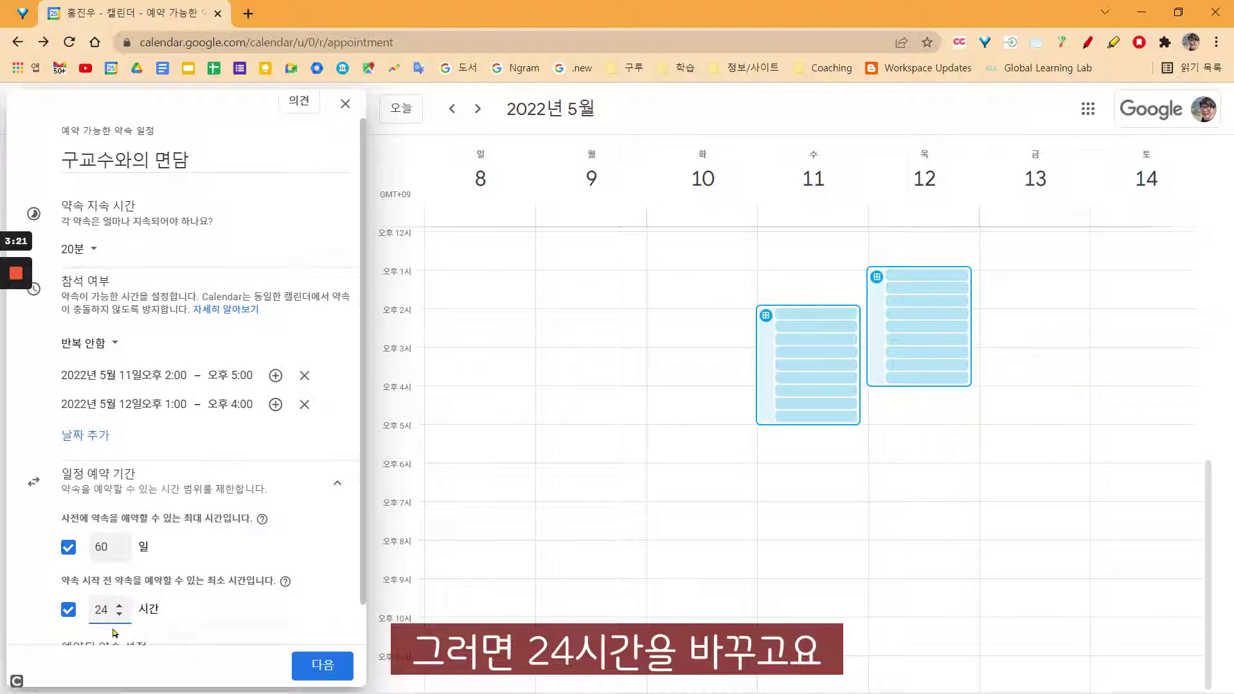
click(110, 547)
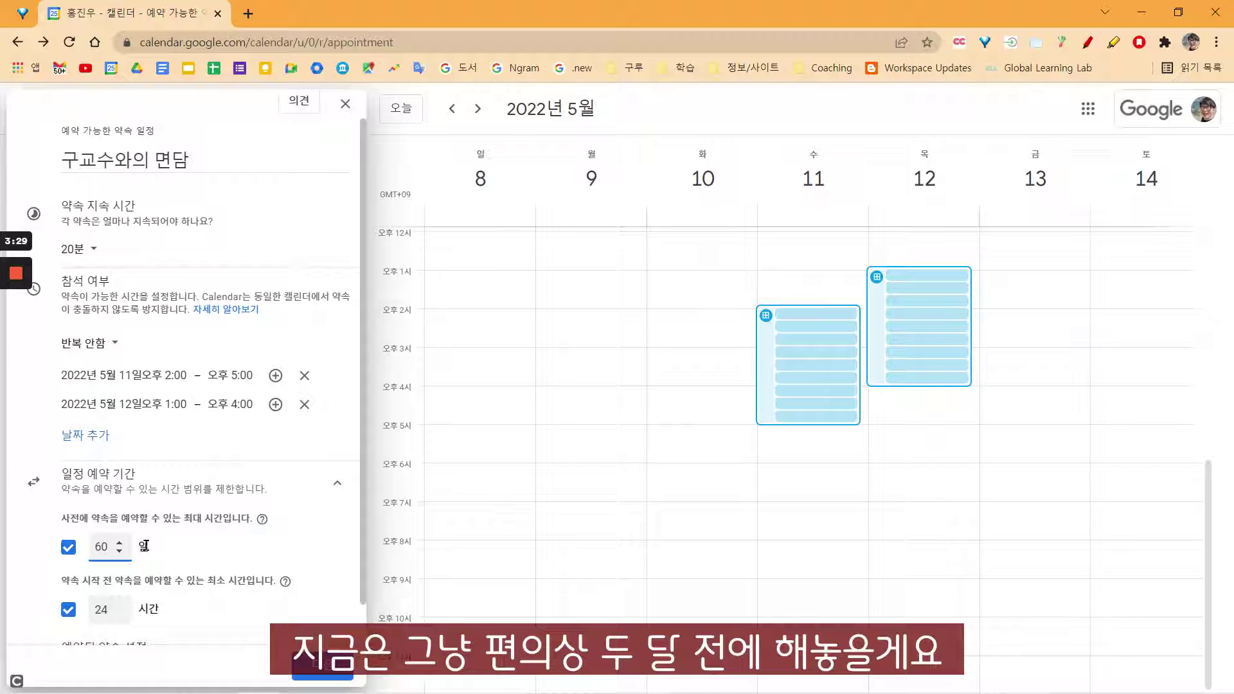
click(288, 536)
Step: Enable buffer time (여유 시간) between appointments in the booked appointment settings and set it to 5 minutes (분)
scroll(288, 536, down, 1)
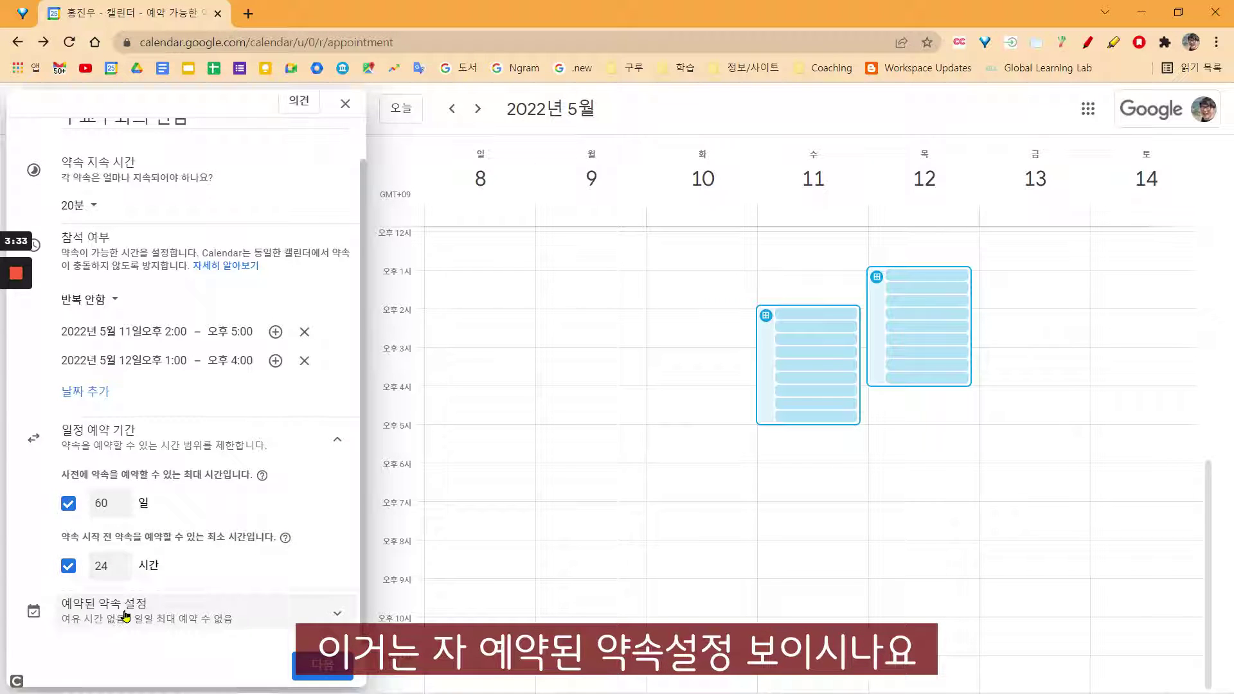
click(328, 615)
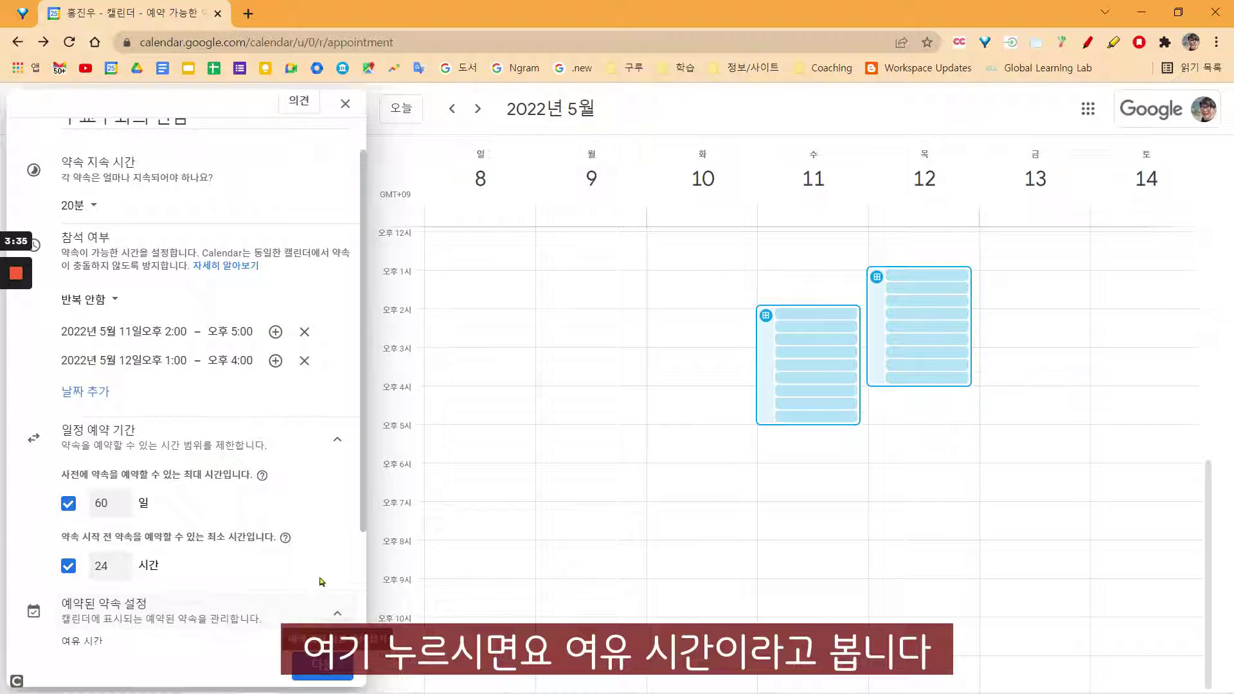
scroll(199, 541, down, 3)
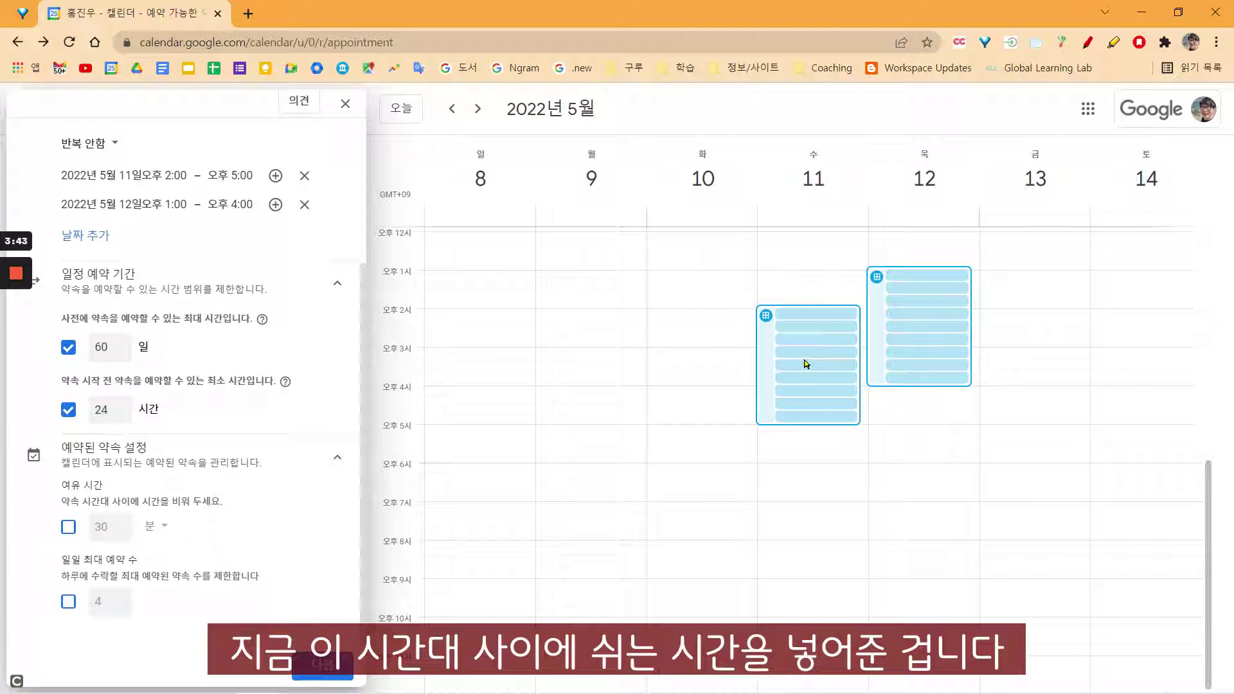
click(68, 528)
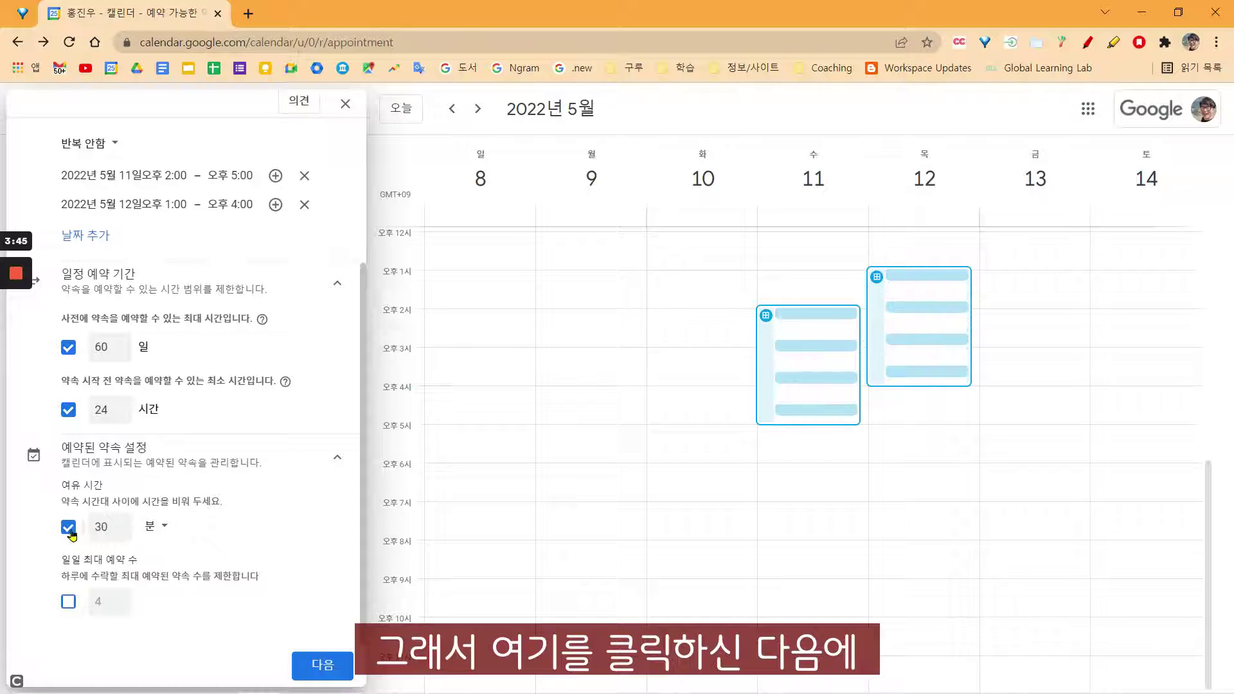
click(107, 527)
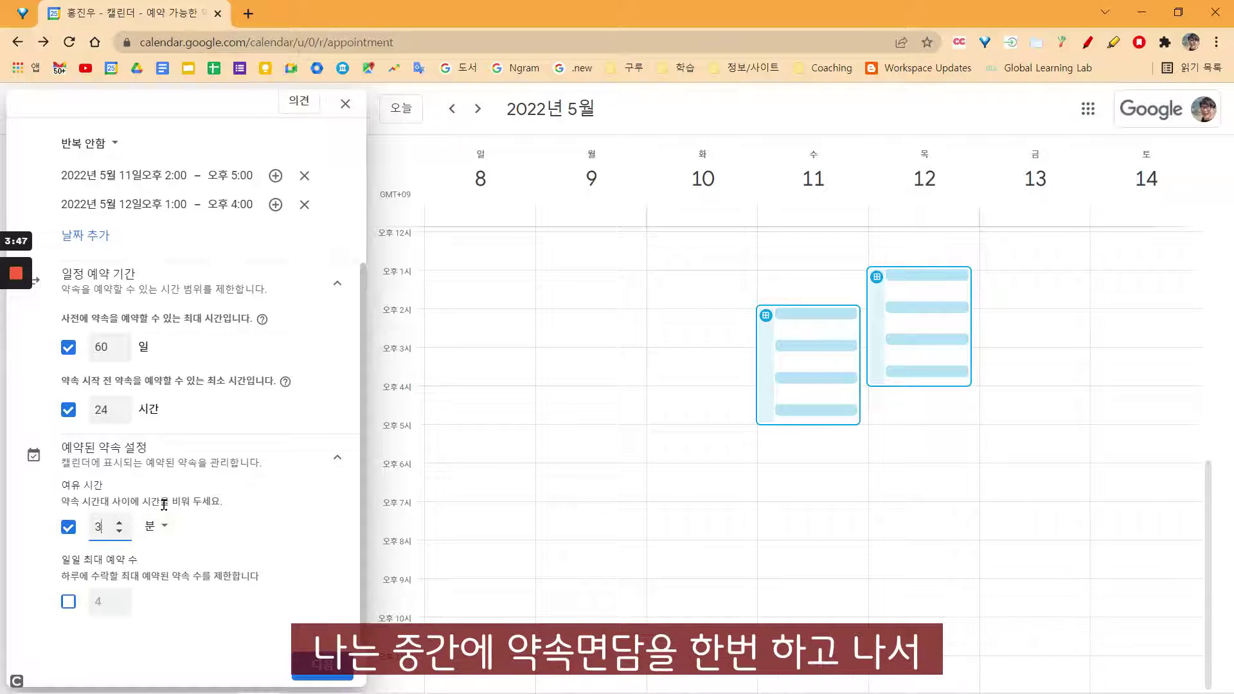
key(BackSpace)
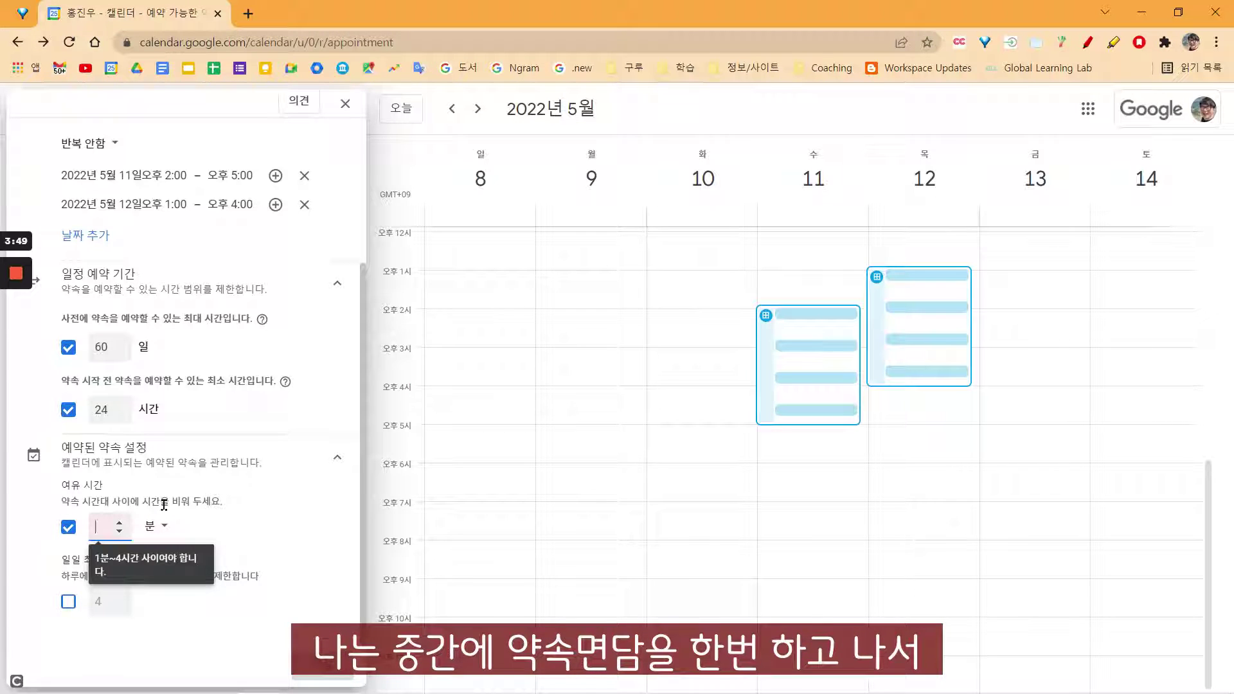
text(5)
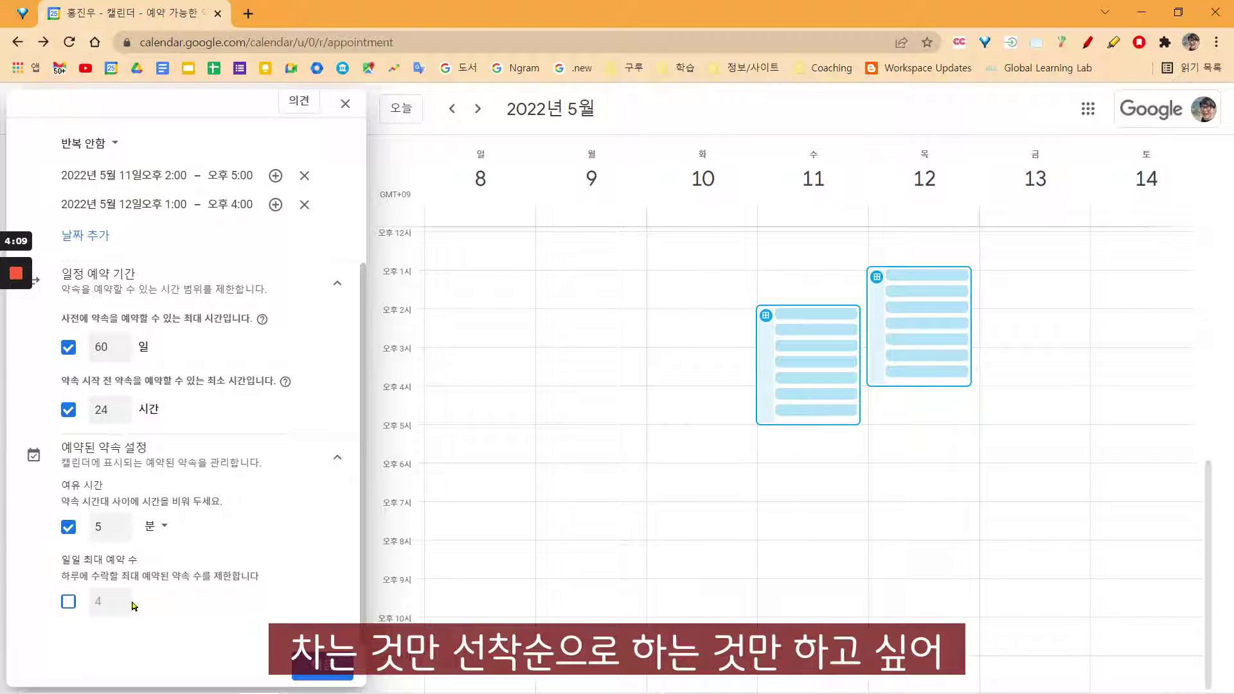
Step: Limit bookings to a maximum of 4 per day, and continue to the booking page's photo and name details
click(67, 603)
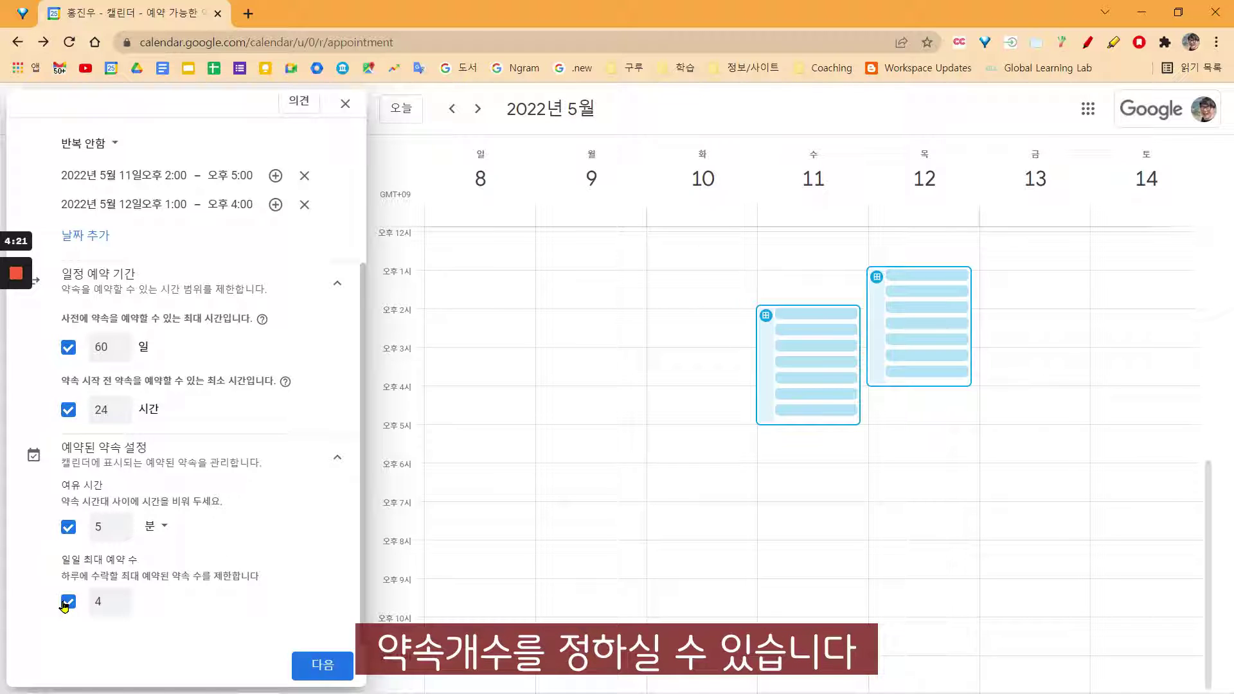
click(313, 663)
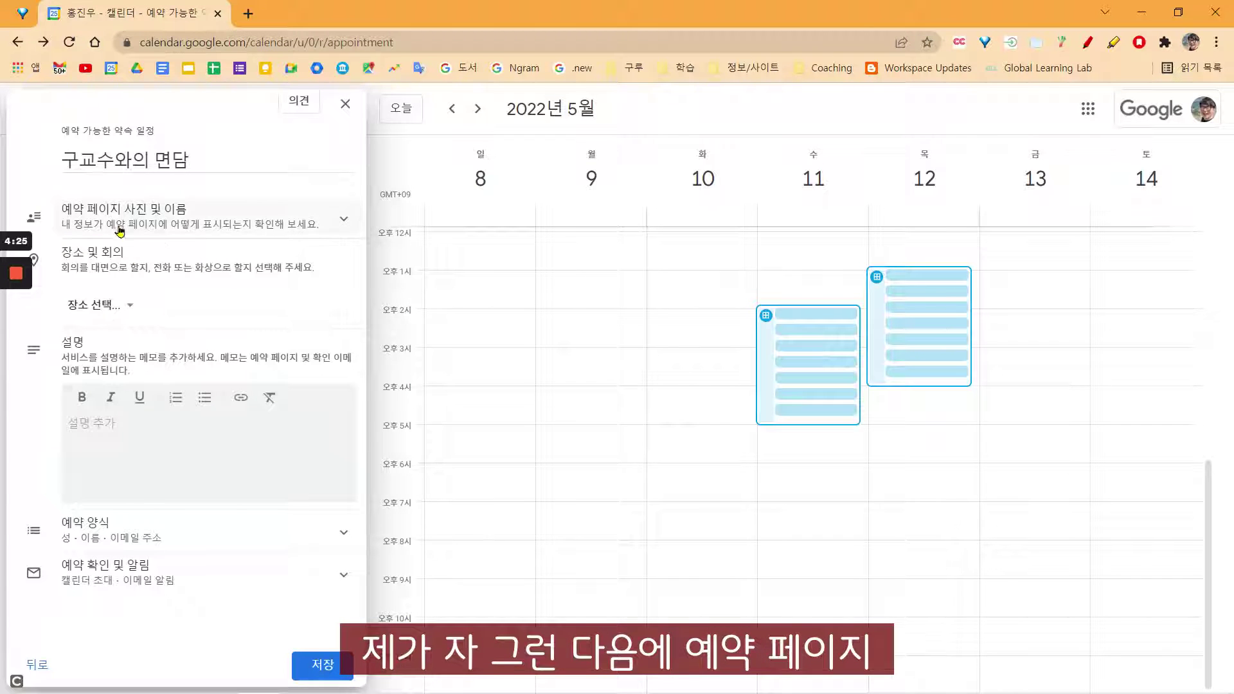
click(339, 219)
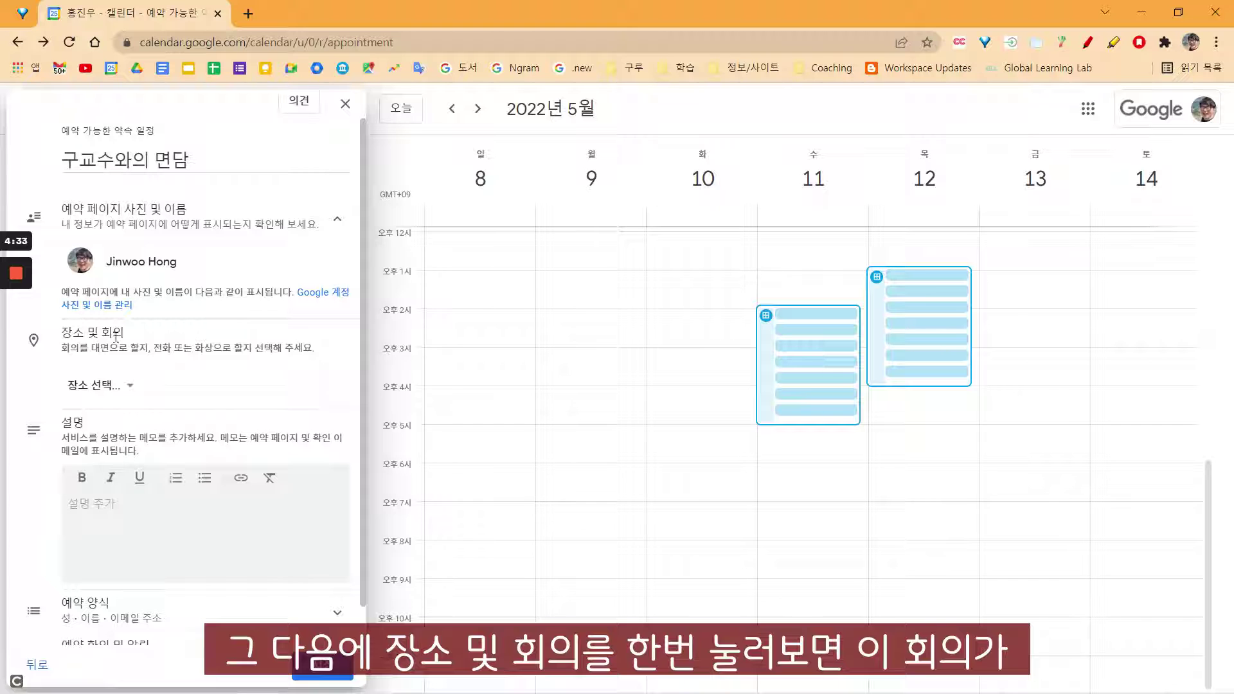
Step: Set the meeting location to in-person (대면 회의) and enter the professor's office (연구실) as the place
click(109, 383)
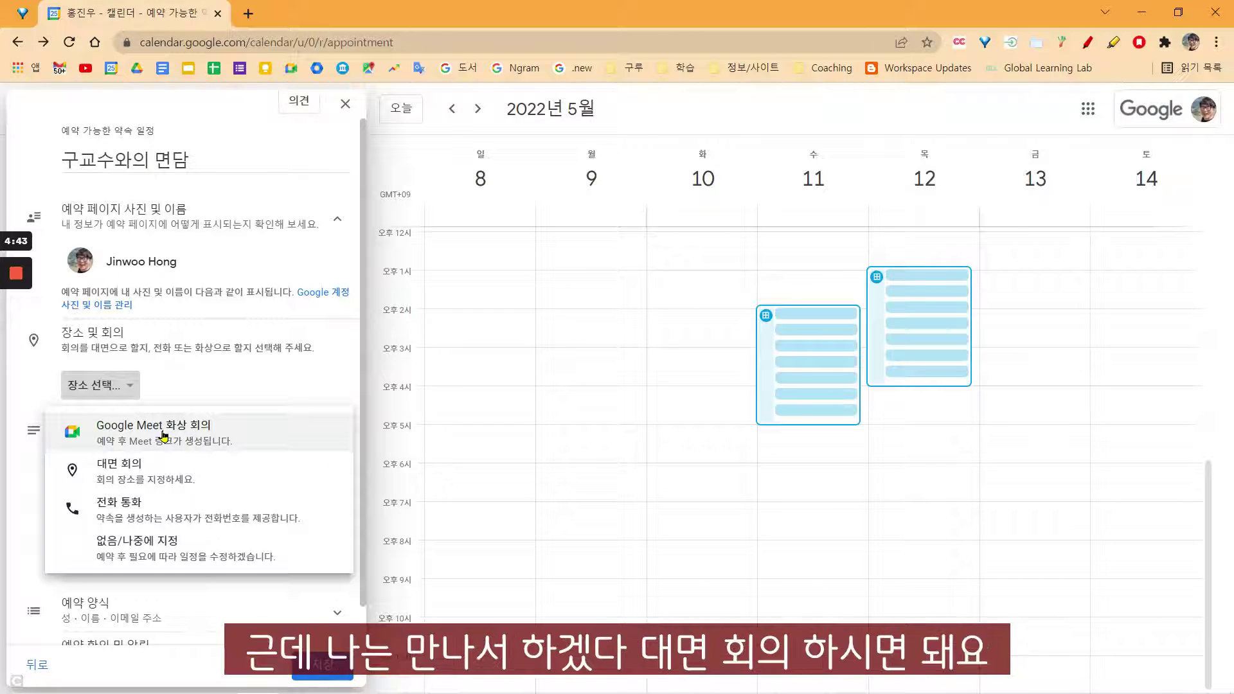
click(133, 484)
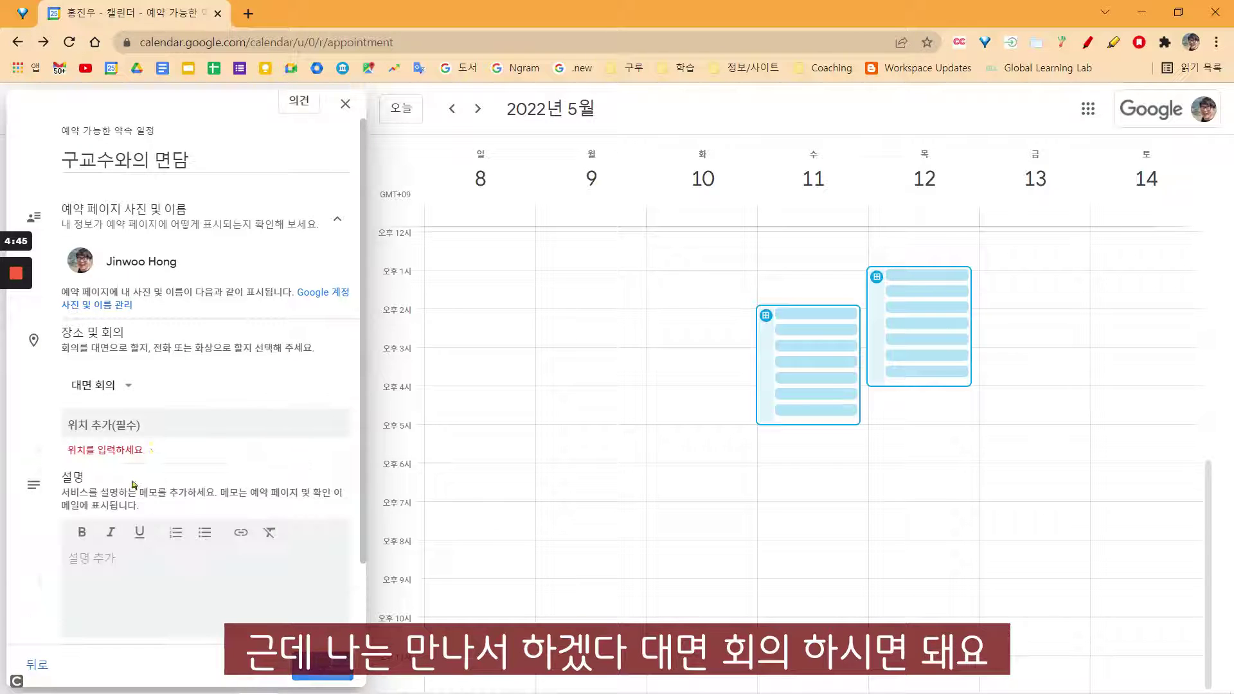
click(156, 425)
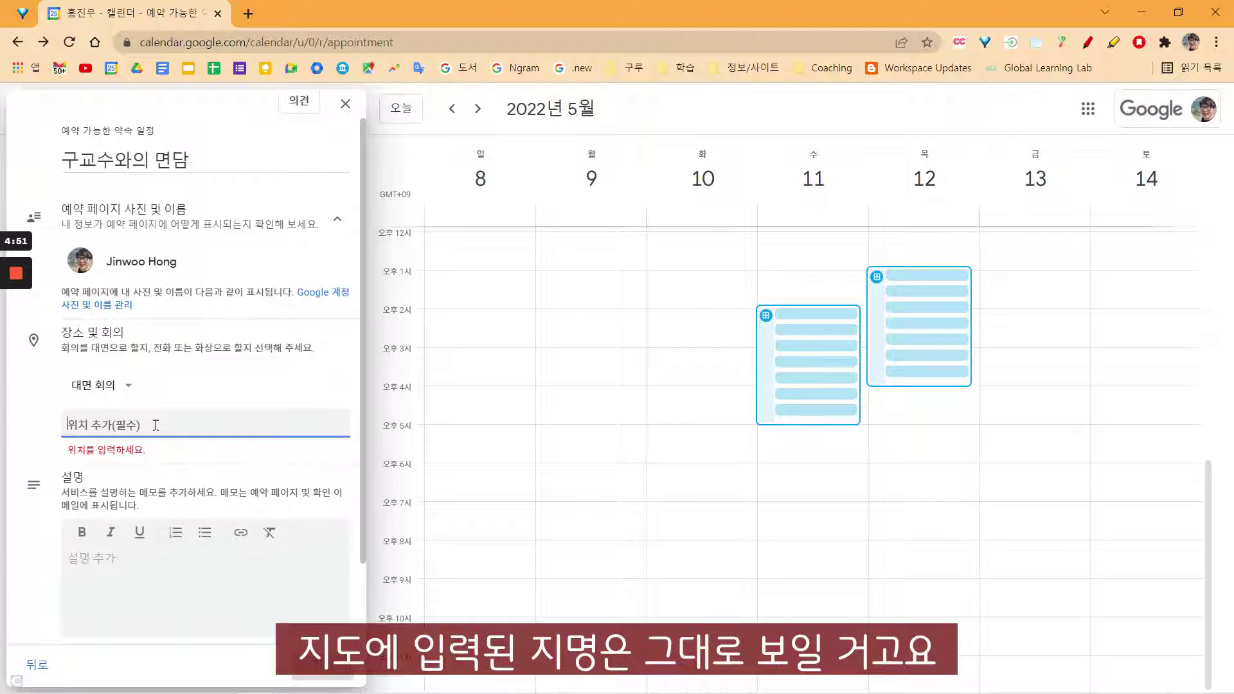
text(구교)
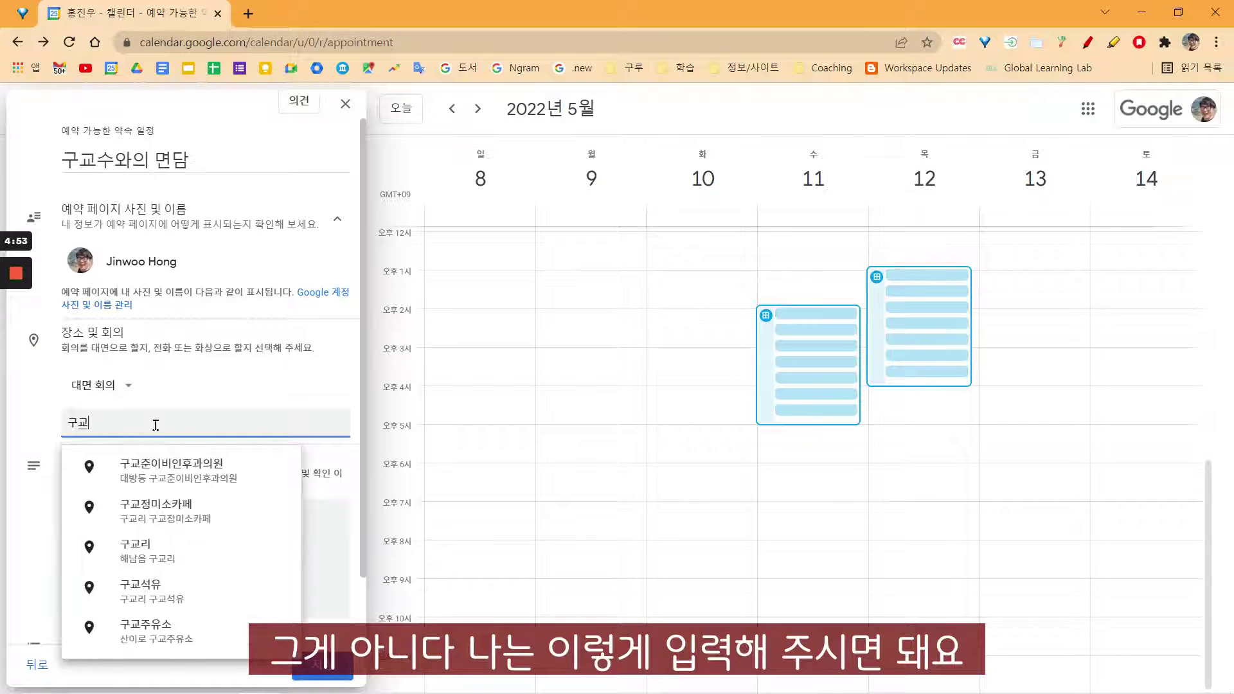
text(수의 연구실)
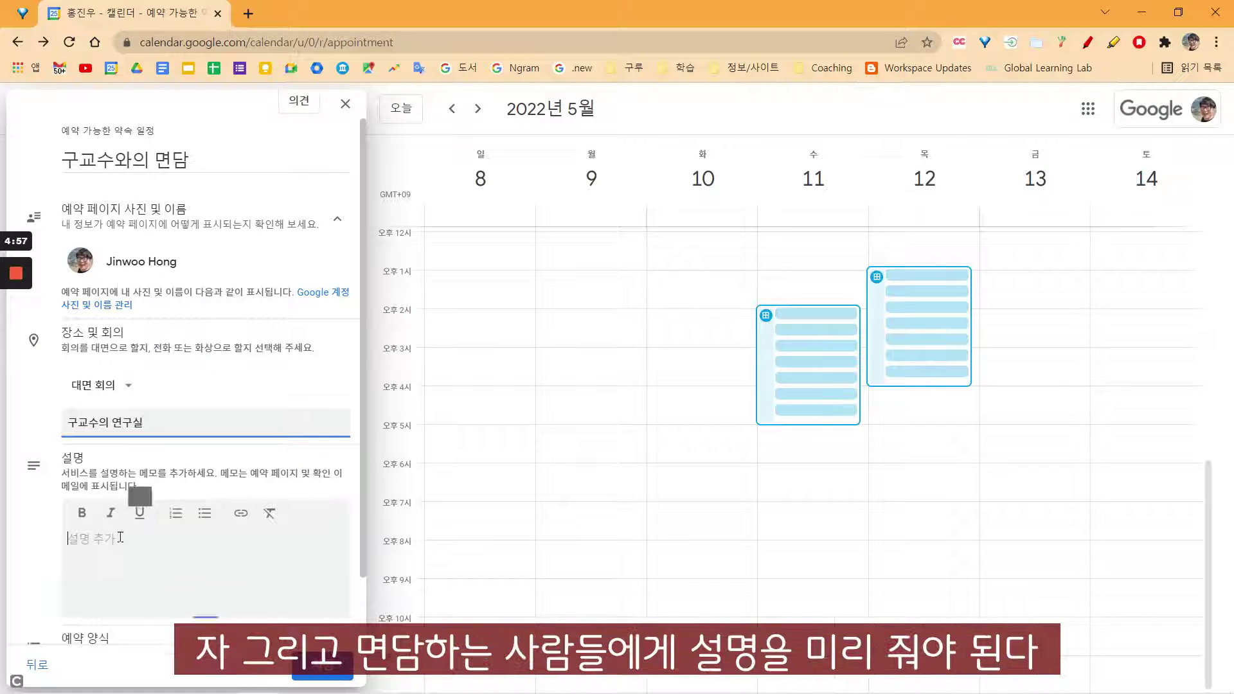
Step: Write the two-line description "면담시간은 20분입니다." and "저번에 나눠준 기본 질문 2가지는 미리 답변을 생각하고 오기 바랍니다."
click(196, 531)
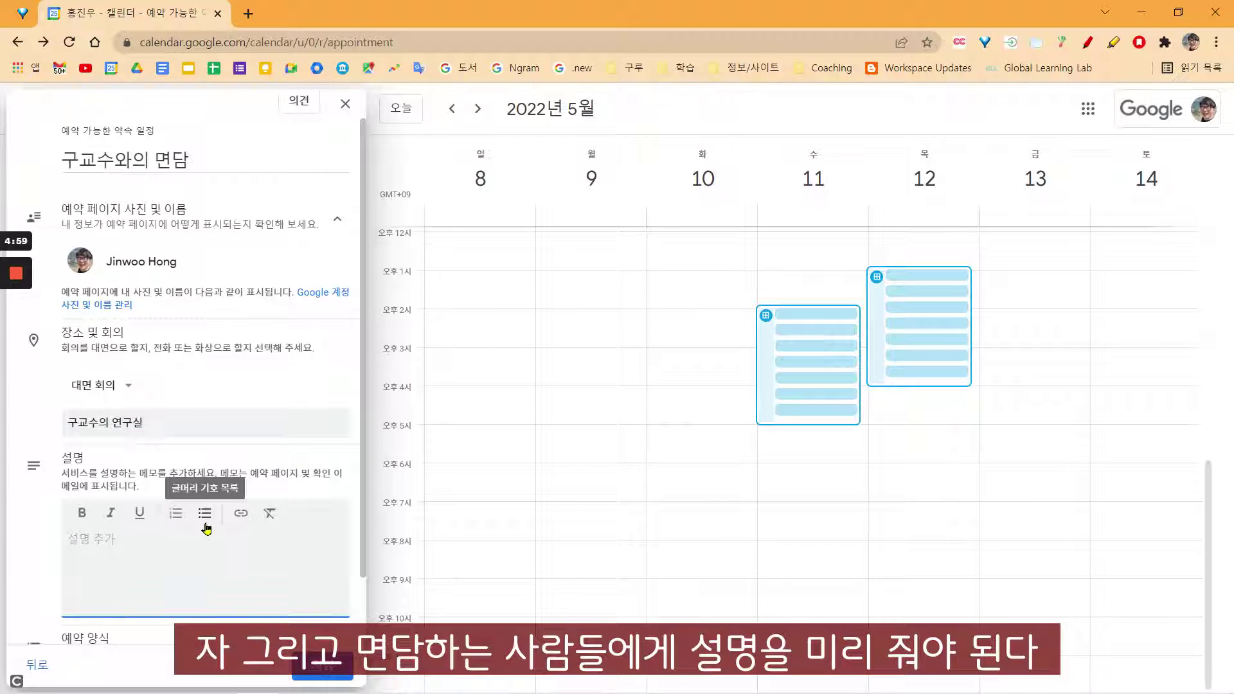
scroll(212, 523, down, 1)
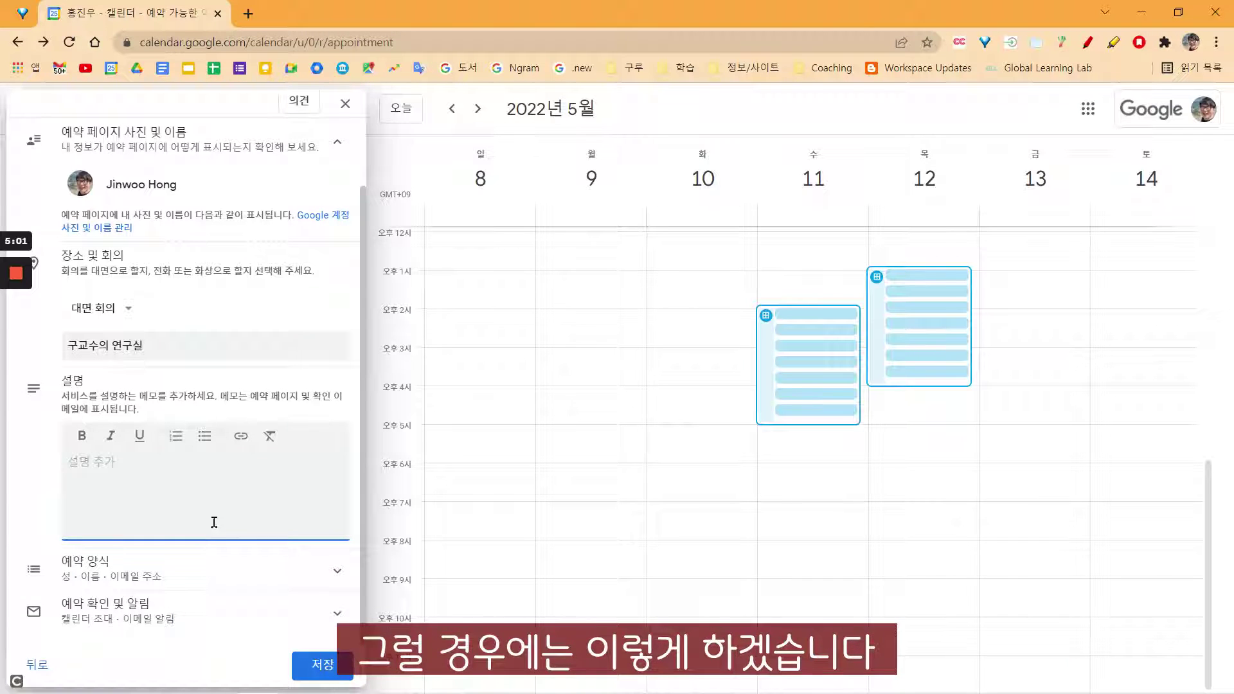
text(면담시간은 20)
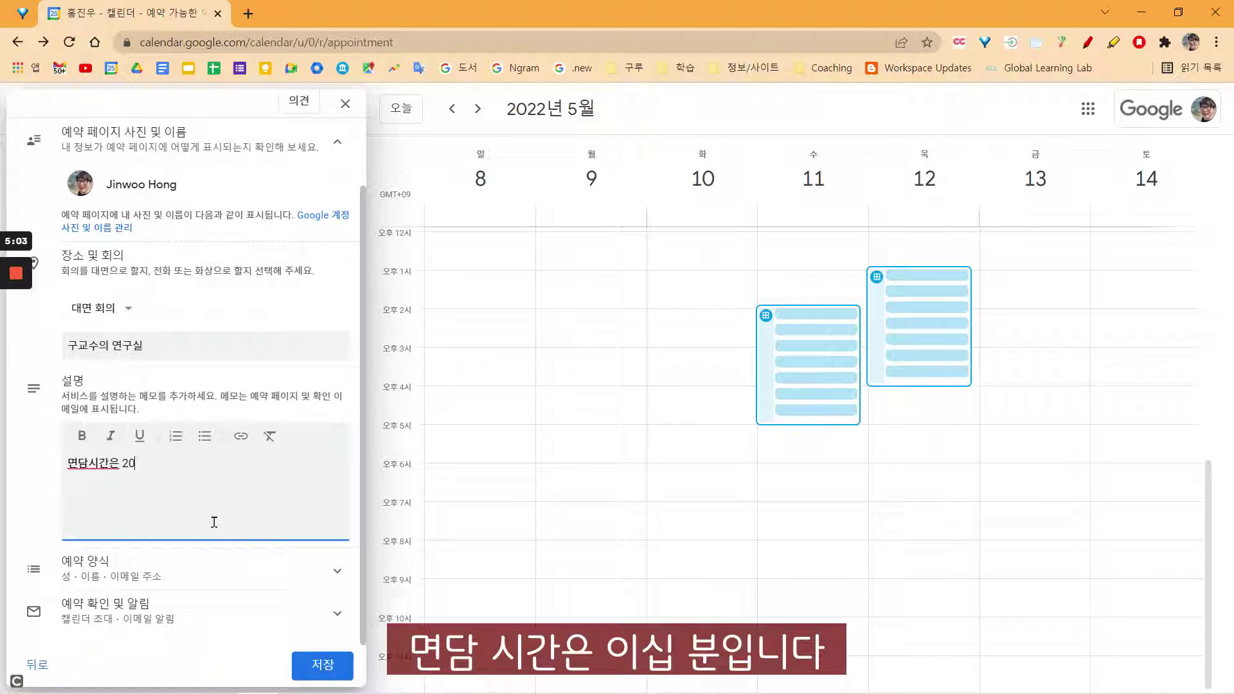
text(분입니다.)
key(Return)
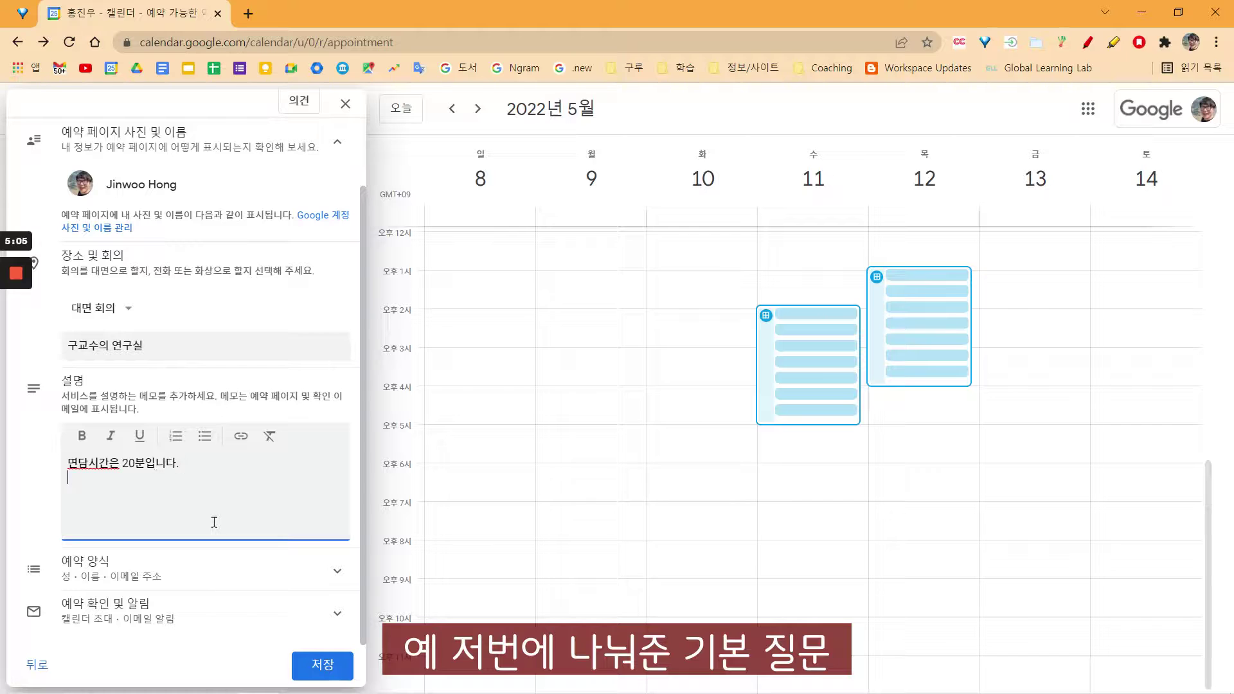
text(저번에 나눠)
text(준 기본 지)
text(문 2가지는 미리 답)
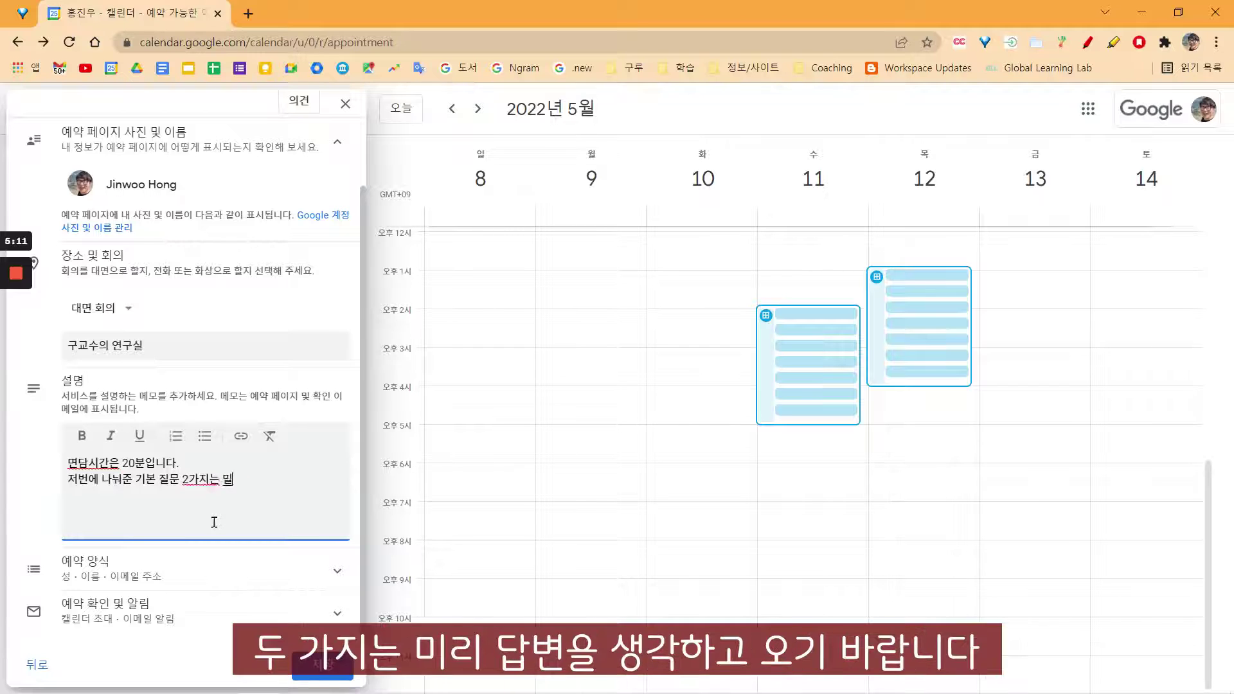
text(변을 생각하고 오기 ㅂ바랍니다.)
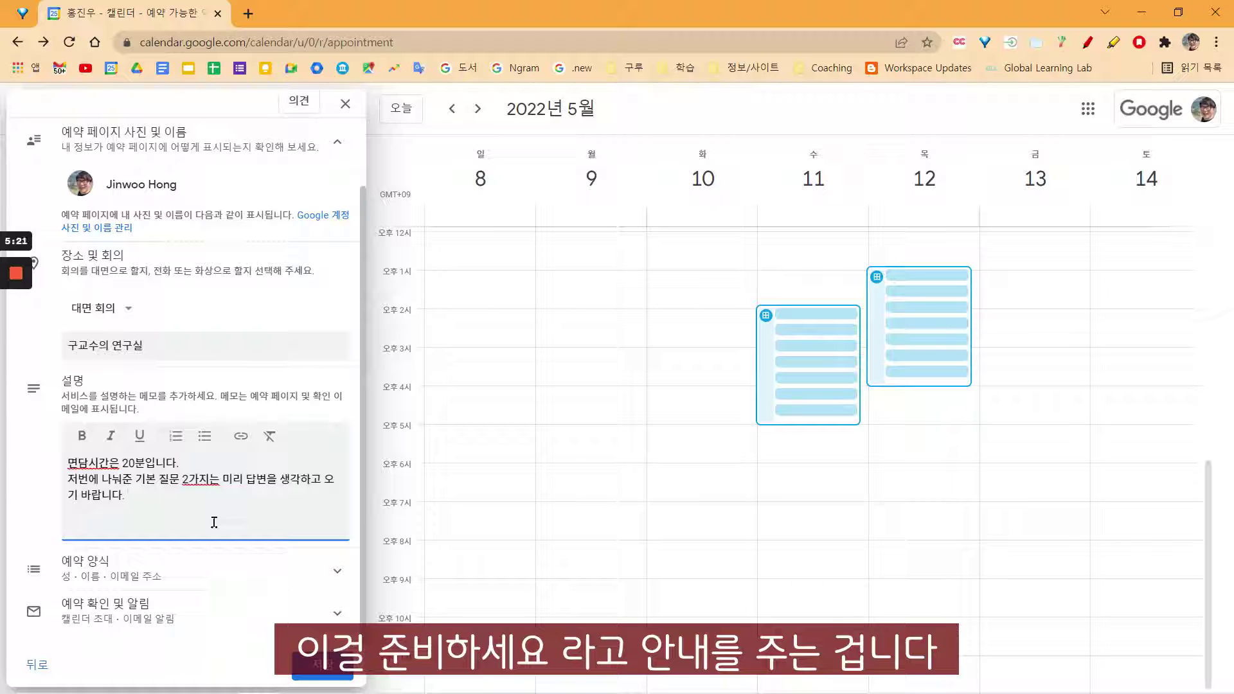
Step: Add a phone number (전화번호) item to the booking form (예약 양식) and make it required (필수)
click(336, 571)
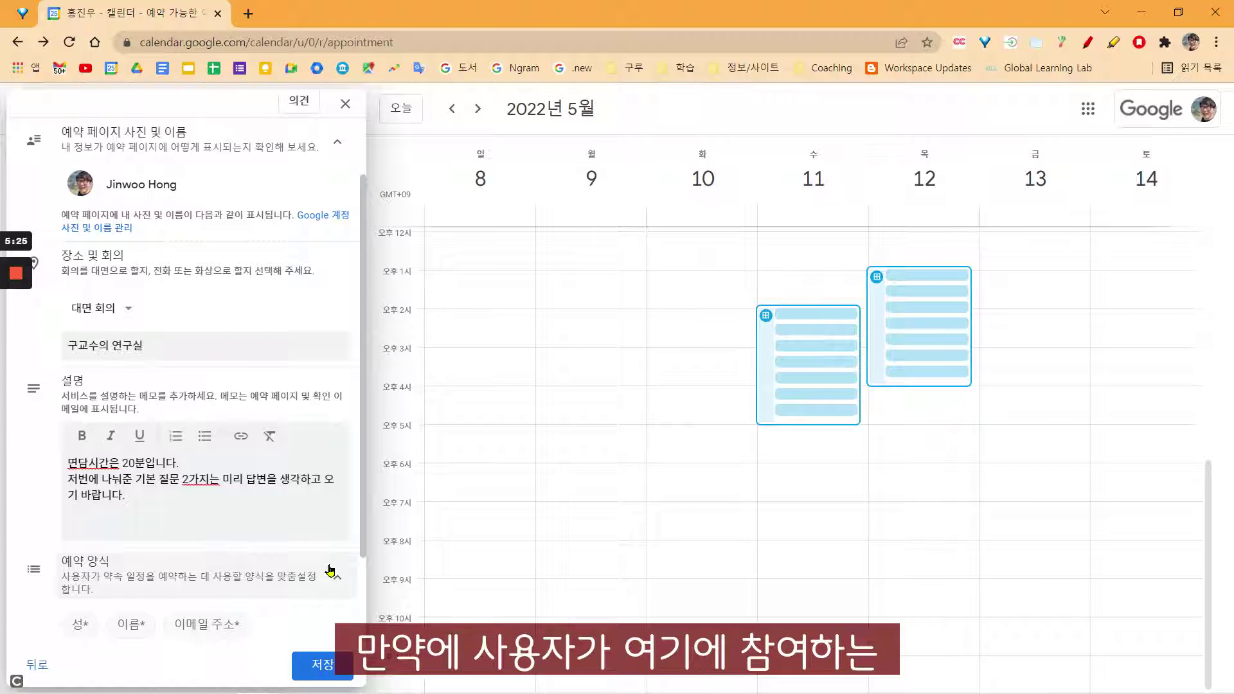
scroll(237, 523, down, 2)
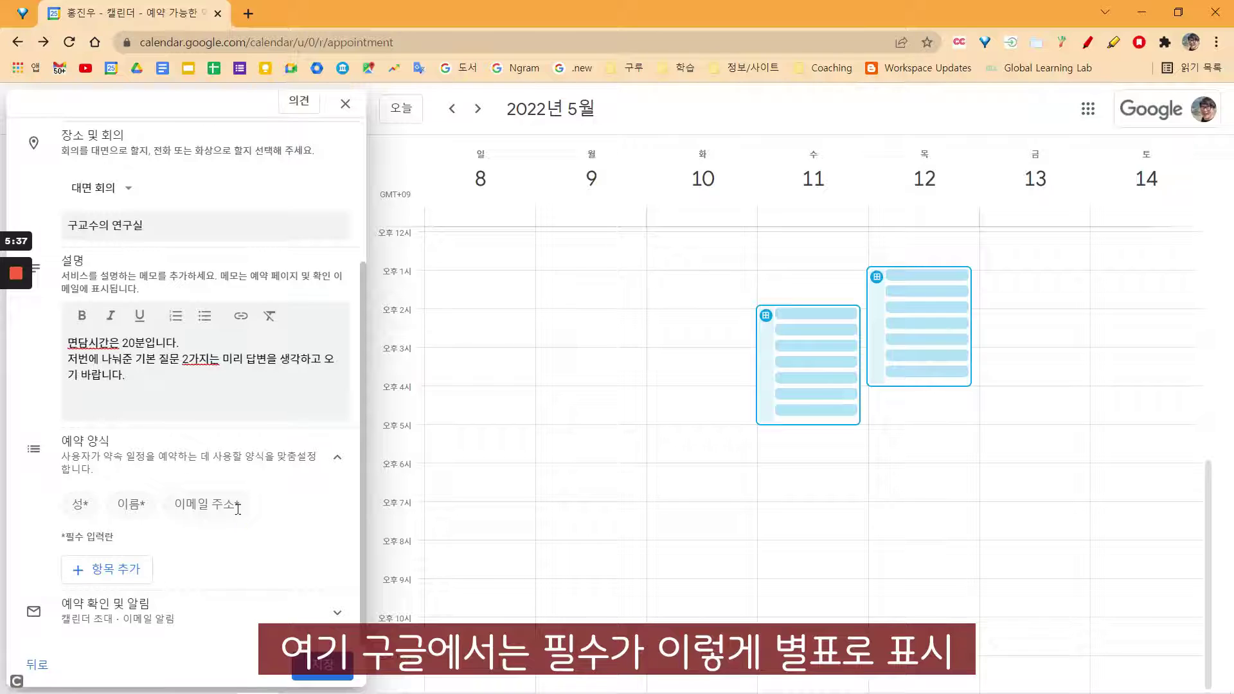
click(108, 574)
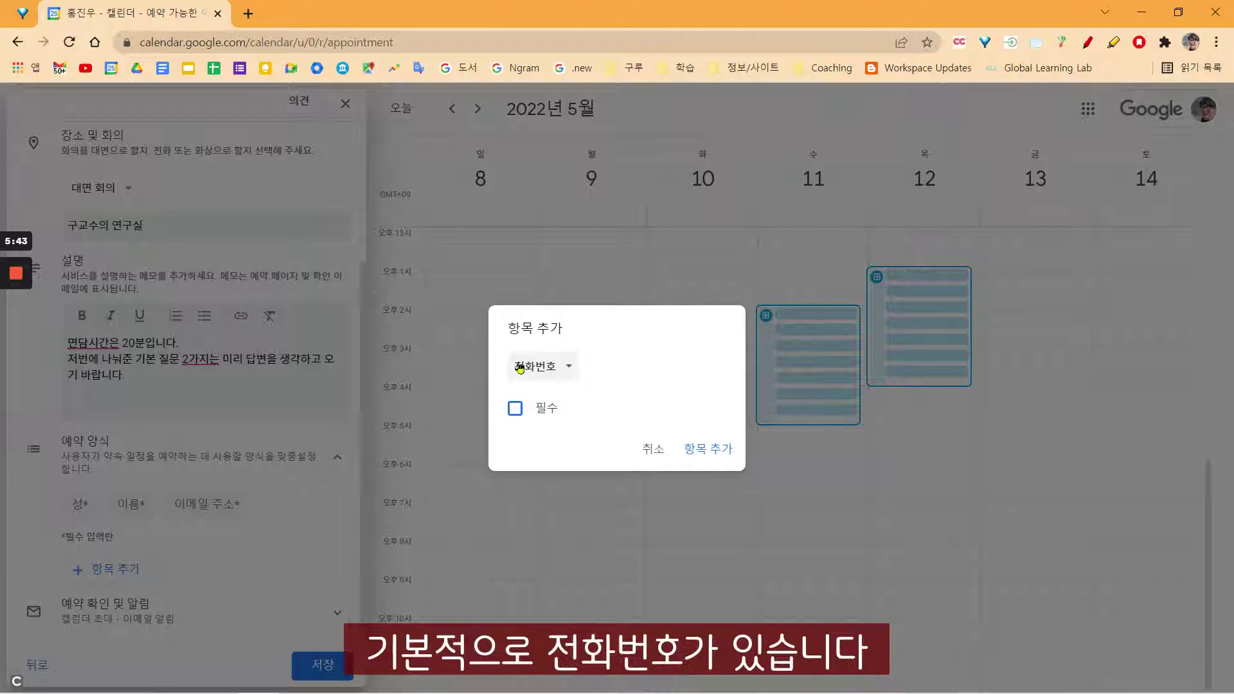
click(518, 414)
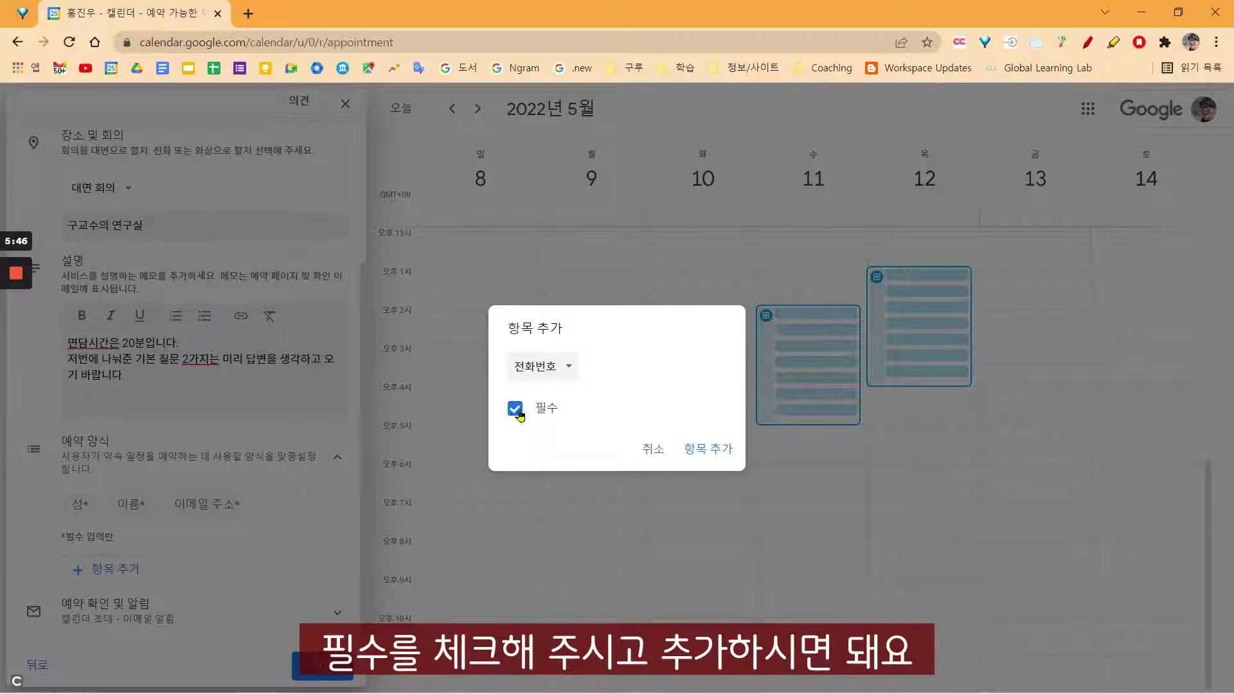
click(694, 448)
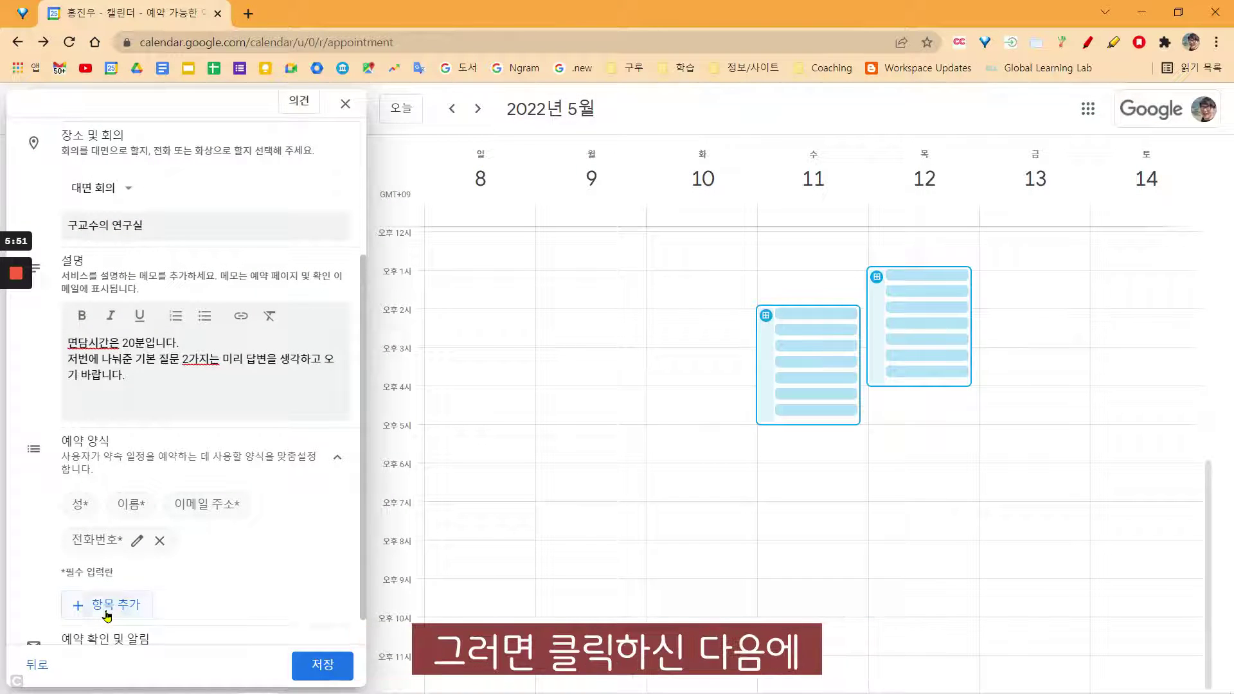
Step: Add an optional custom address item (주소) to the booking form
click(107, 608)
text(주소)
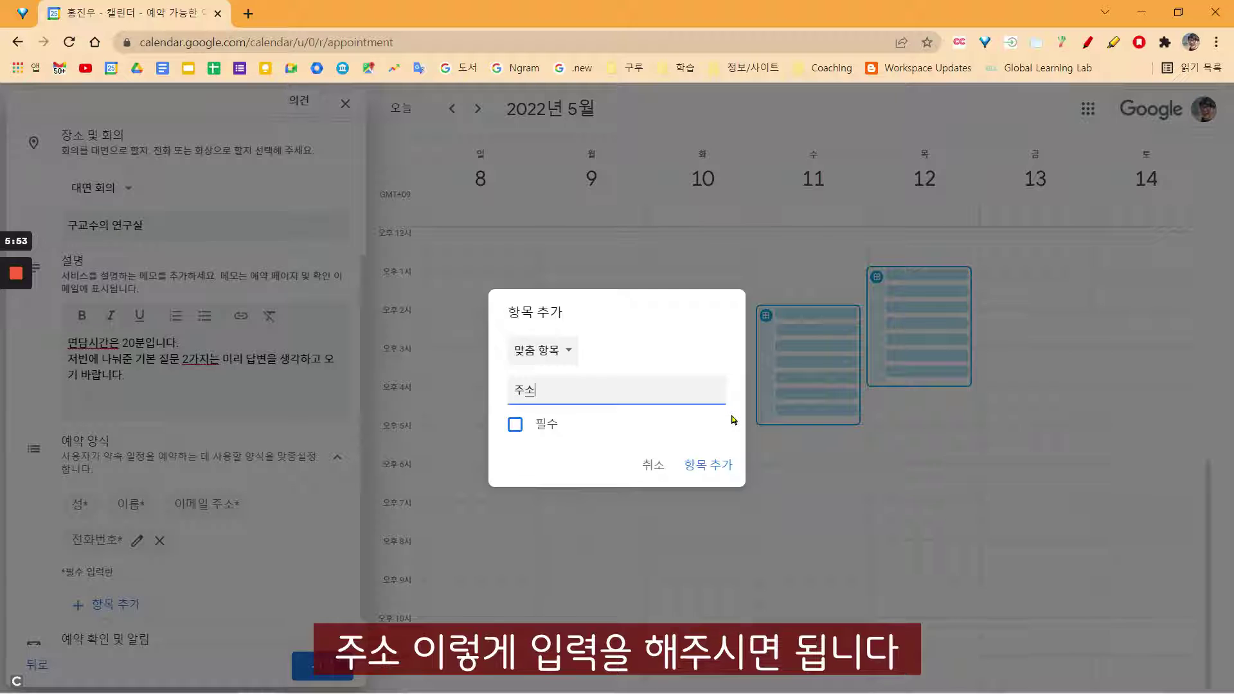
click(710, 466)
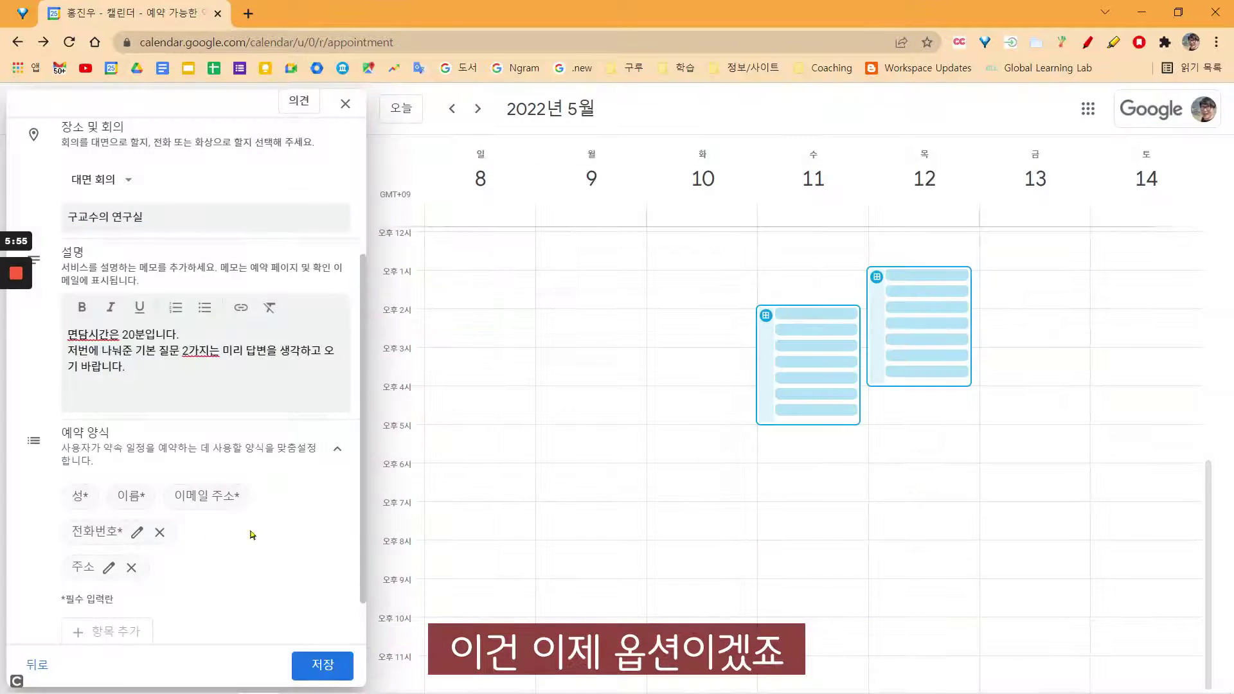
Step: Add a second email reminder set to 1 hour before (1시간 전) under booking confirmations, and save the appointment schedule
scroll(239, 524, down, 1)
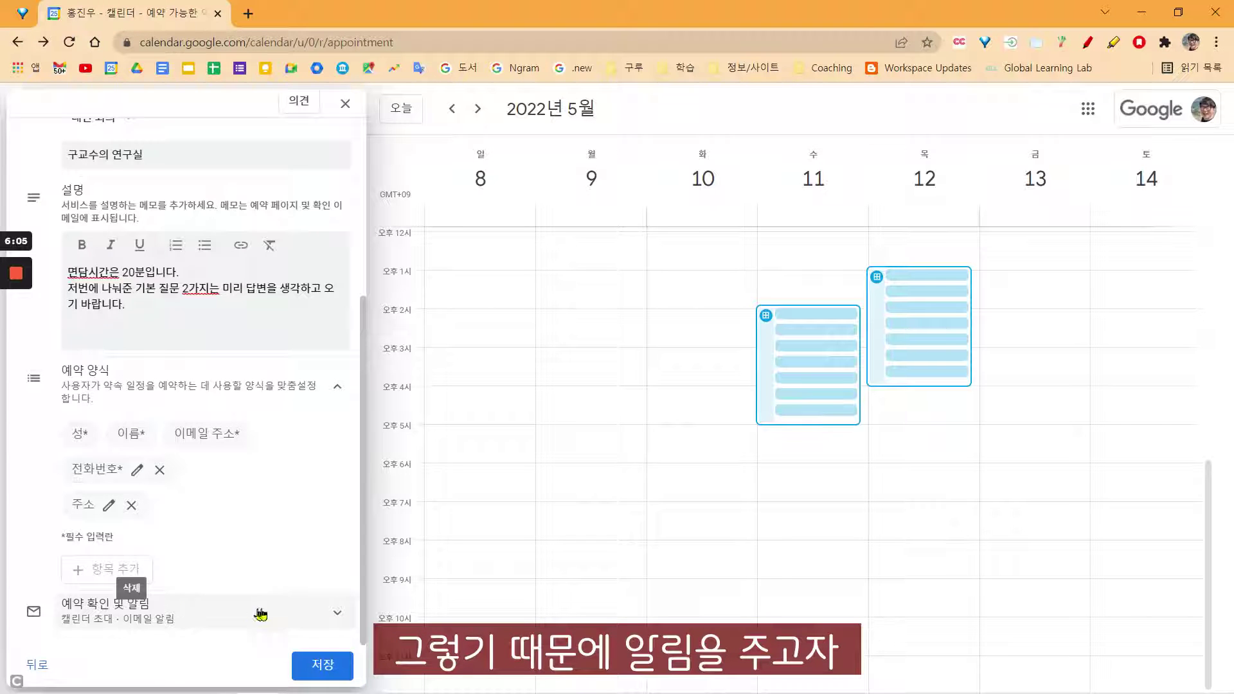
click(328, 614)
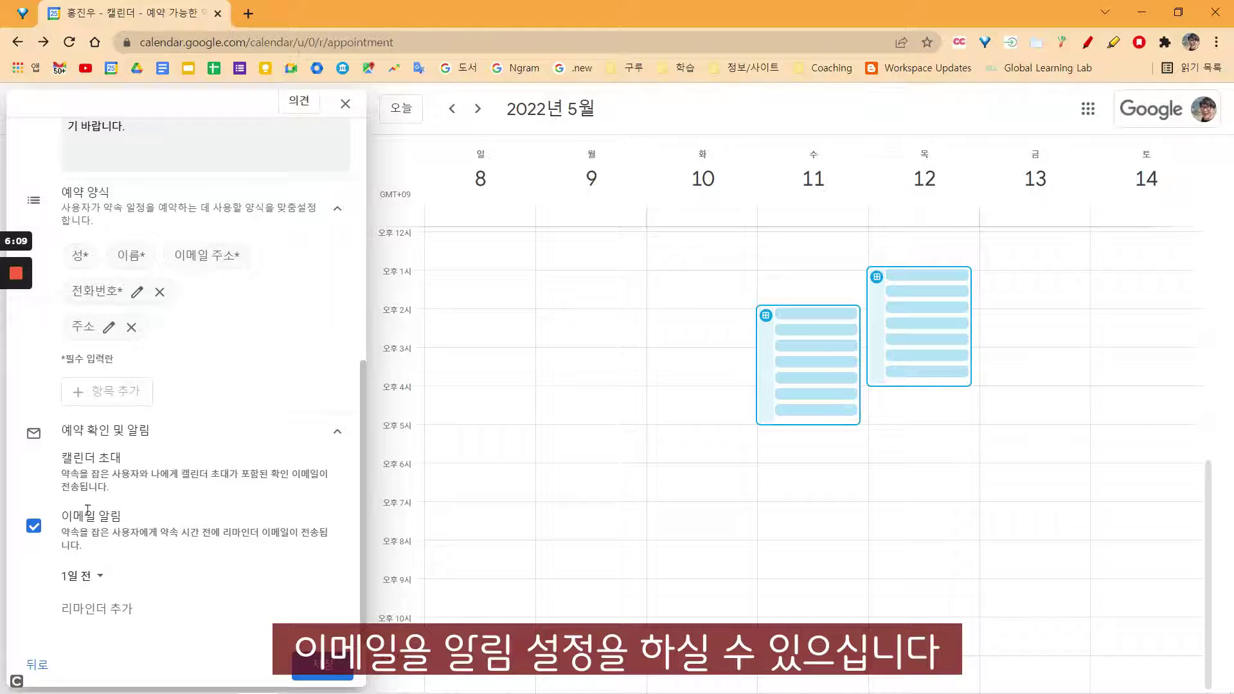
click(102, 615)
click(98, 607)
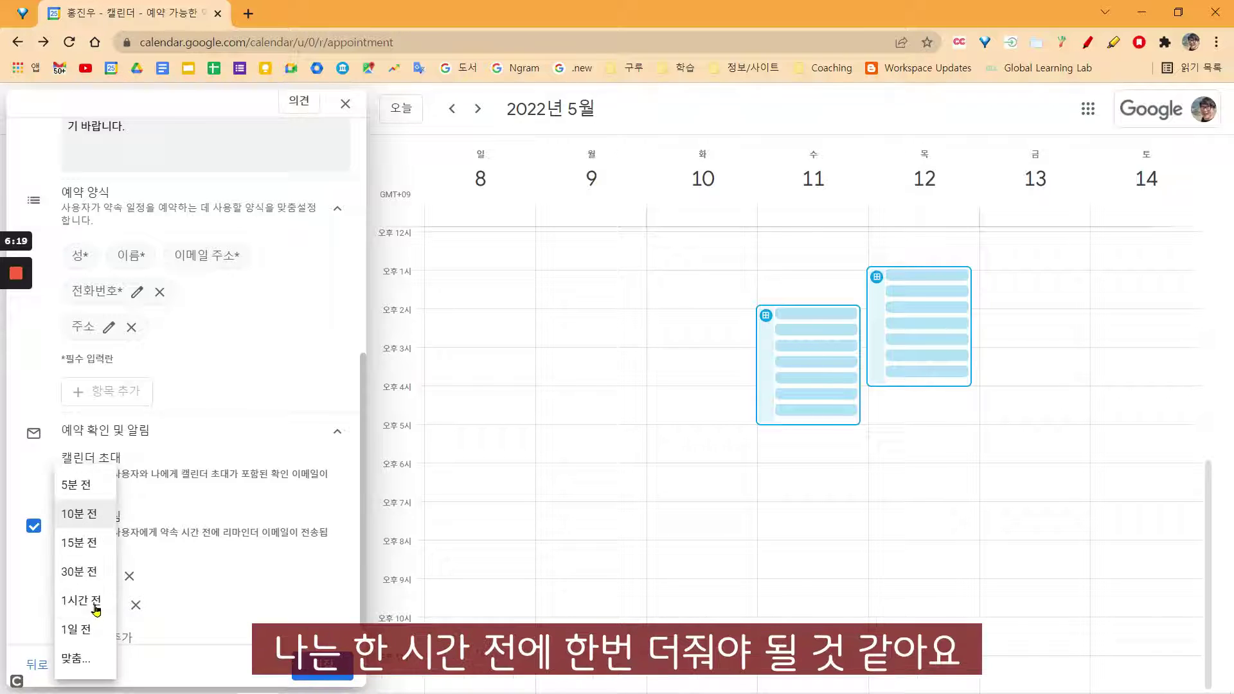
click(96, 607)
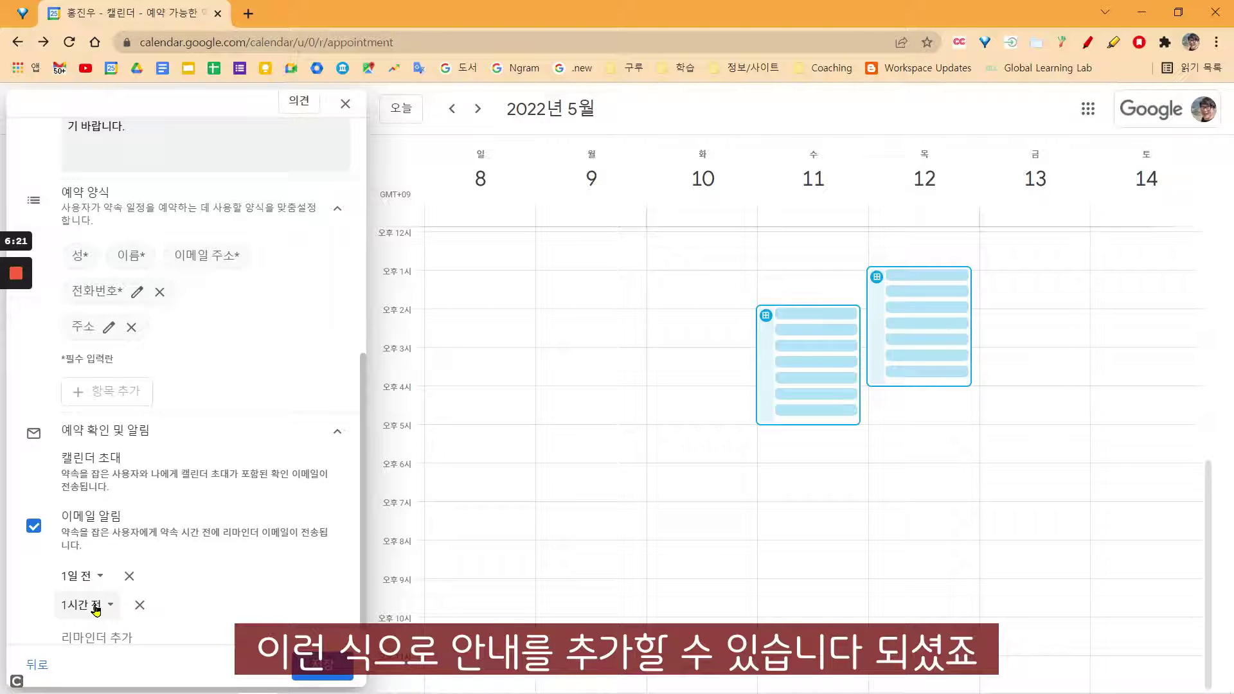
scroll(96, 609, down, 1)
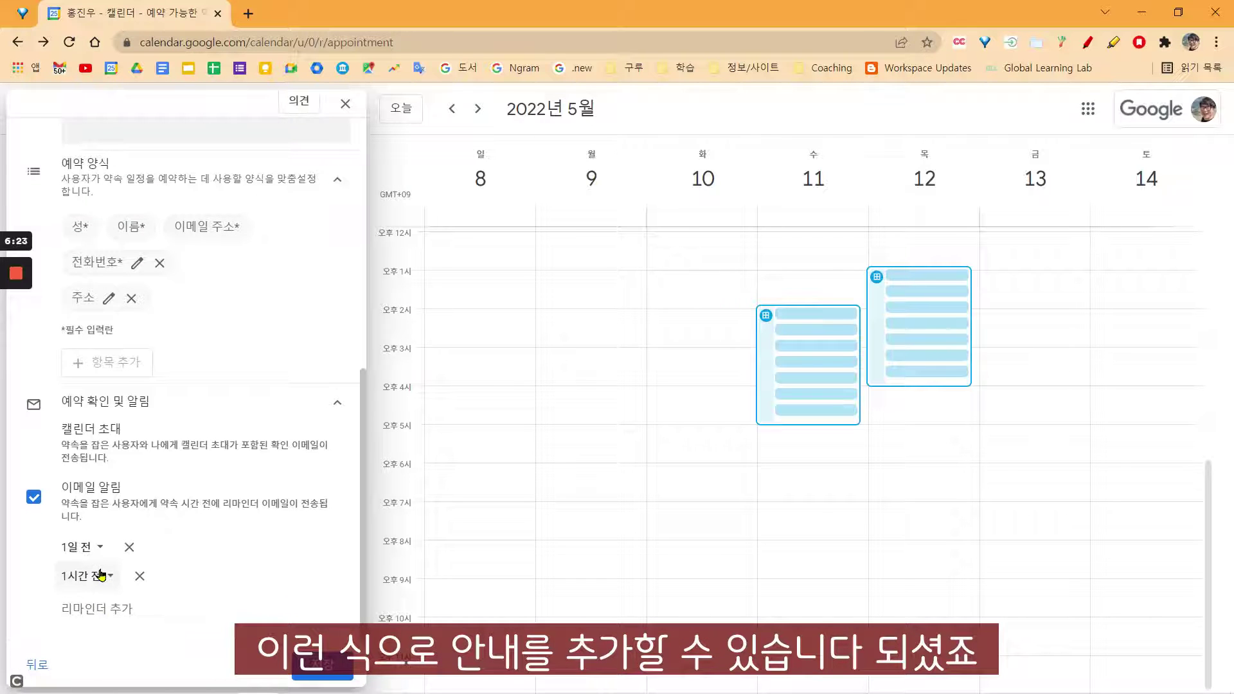
click(315, 672)
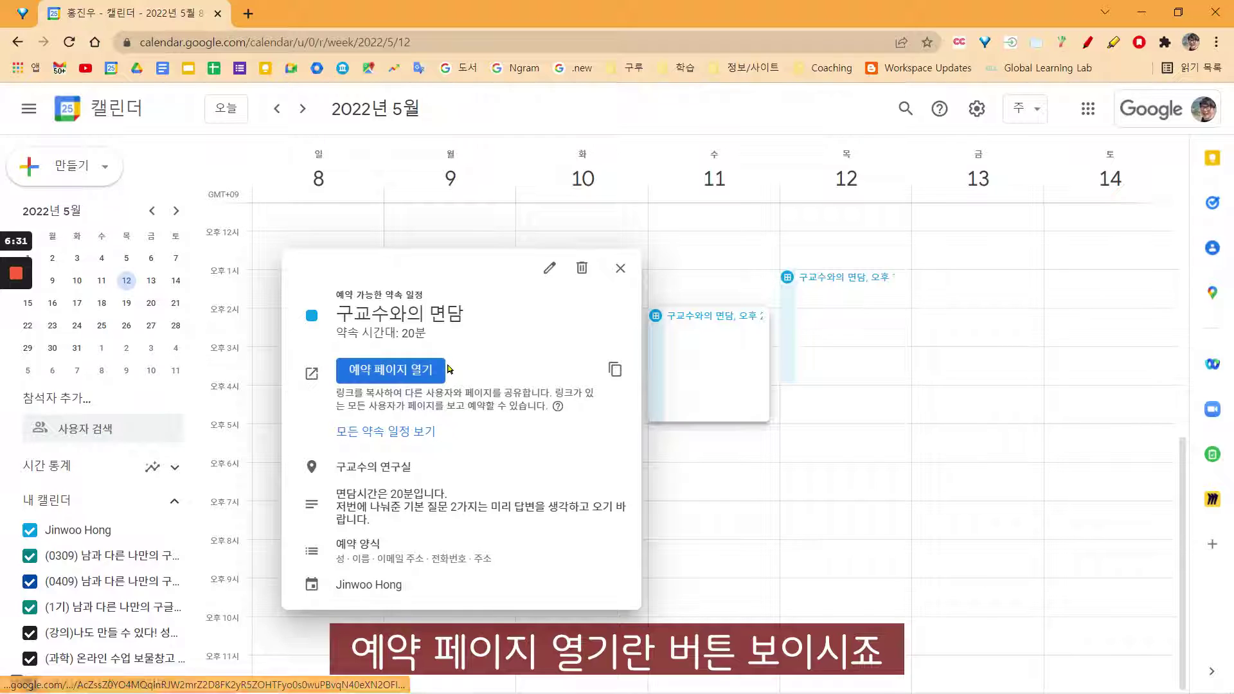
Step: Copy the booking page link, and open the booking page at the week of May 9 to 15
click(612, 377)
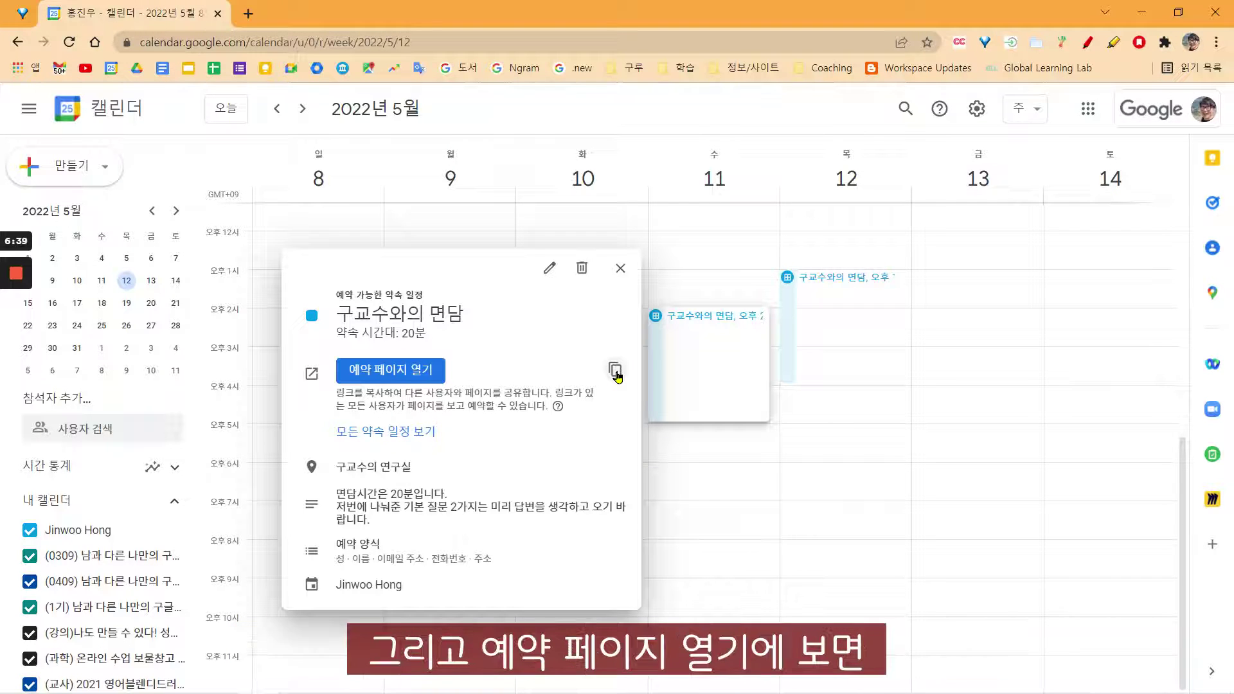
click(389, 373)
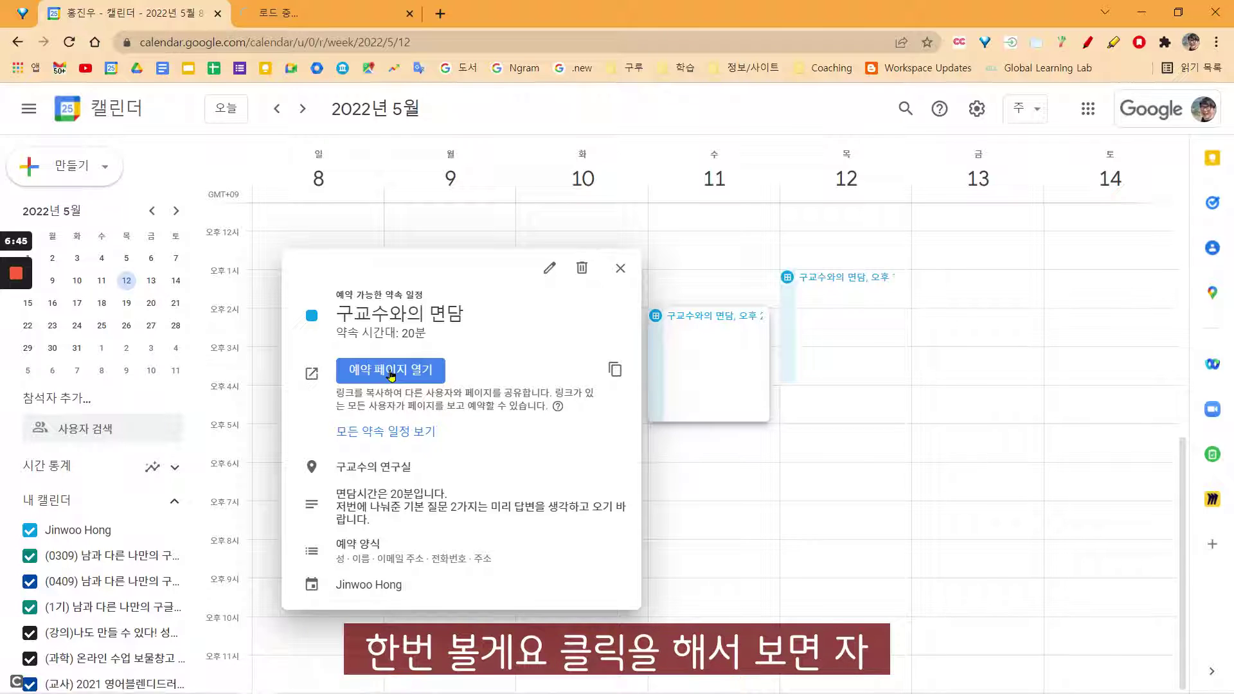
click(343, 28)
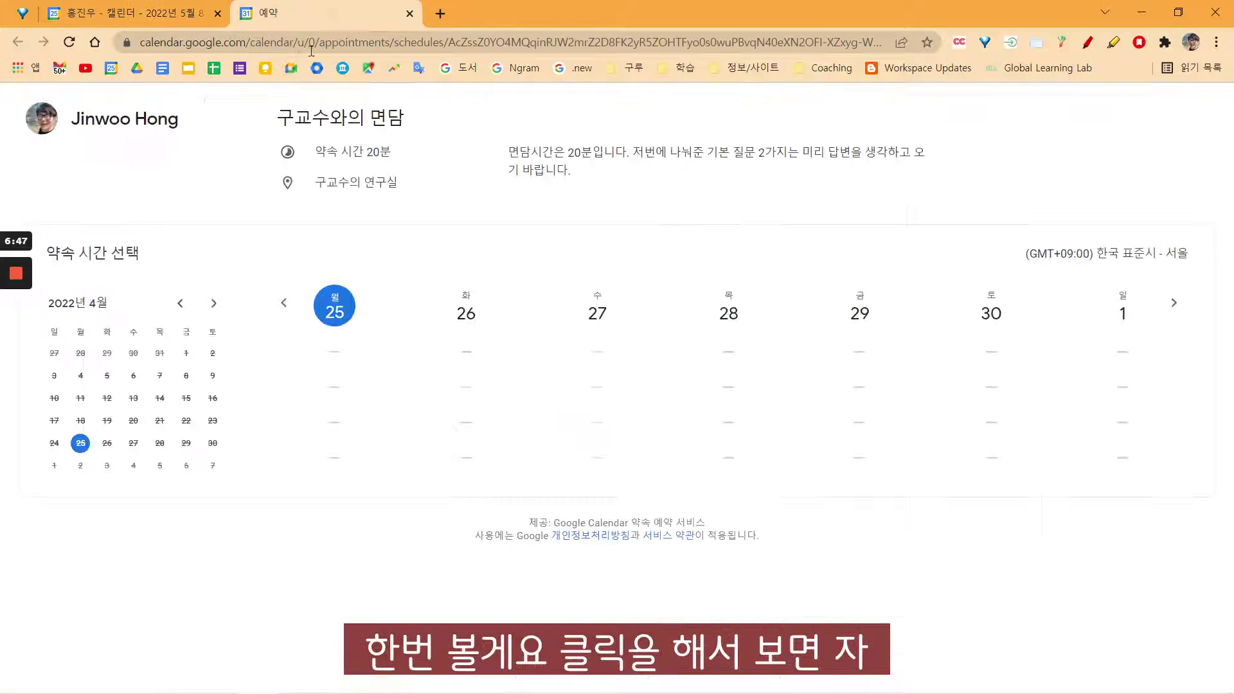
click(1174, 302)
click(1174, 302)
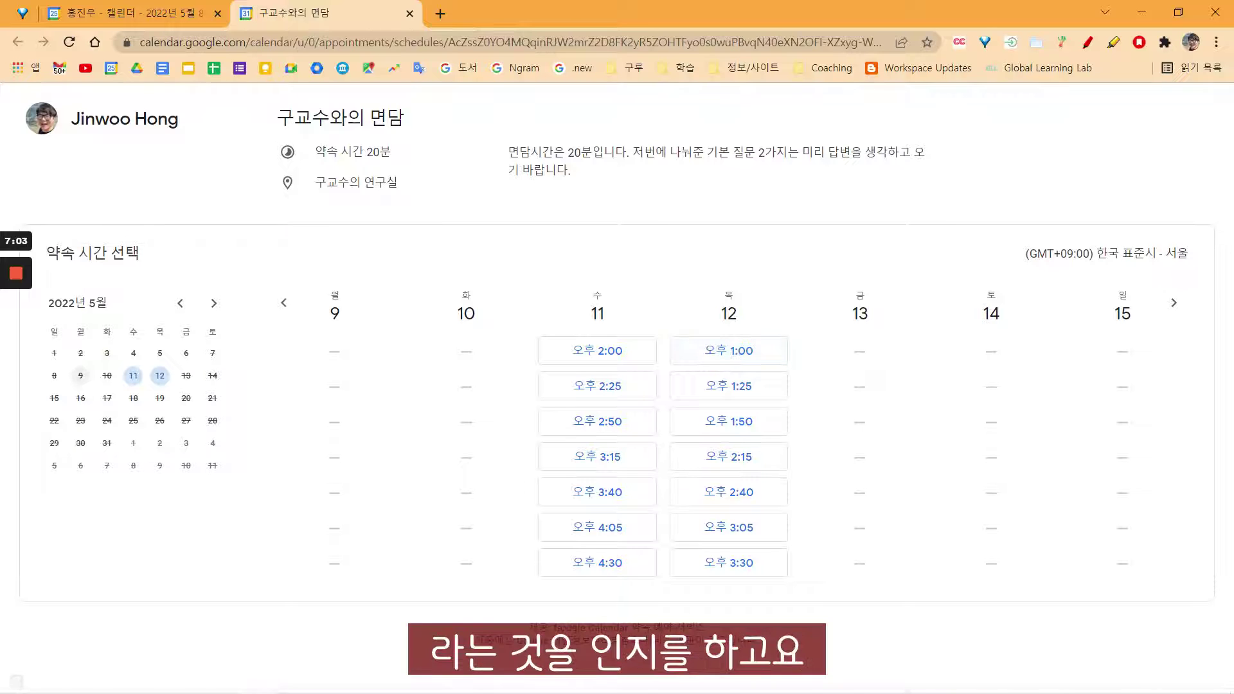
Step: Switch to the other account's Chrome window and open the copied booking page link in a new tab
mouse_move(296, 685)
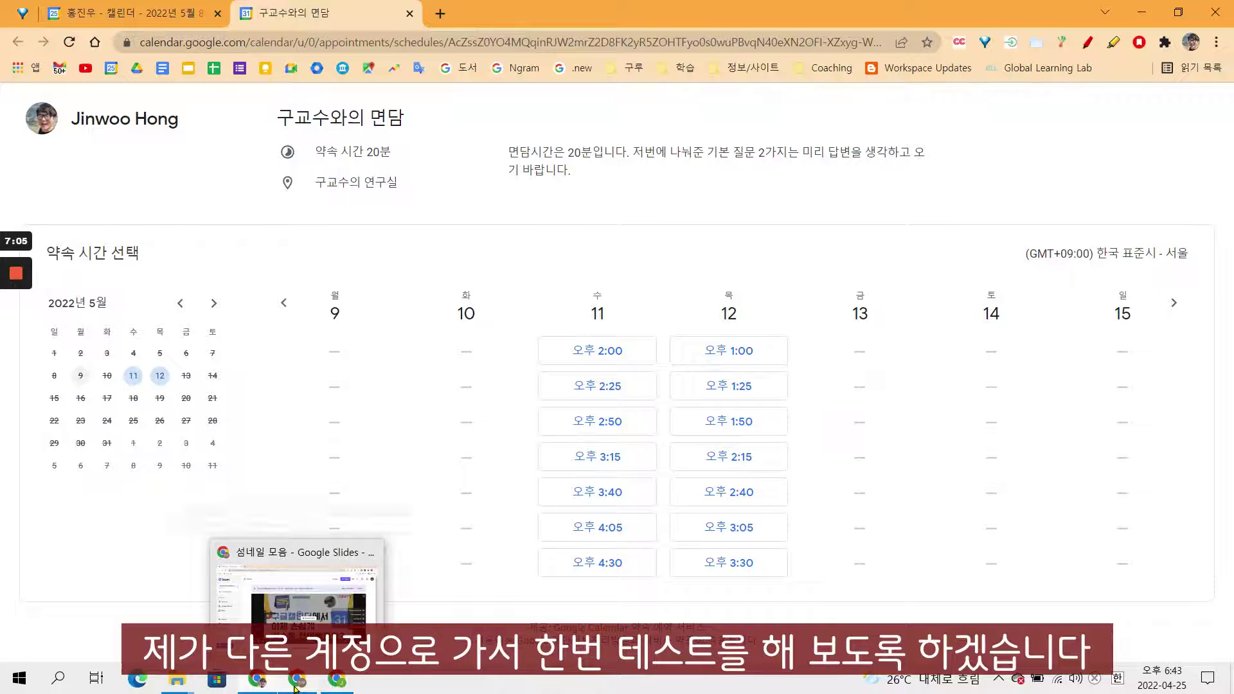
click(340, 688)
click(380, 13)
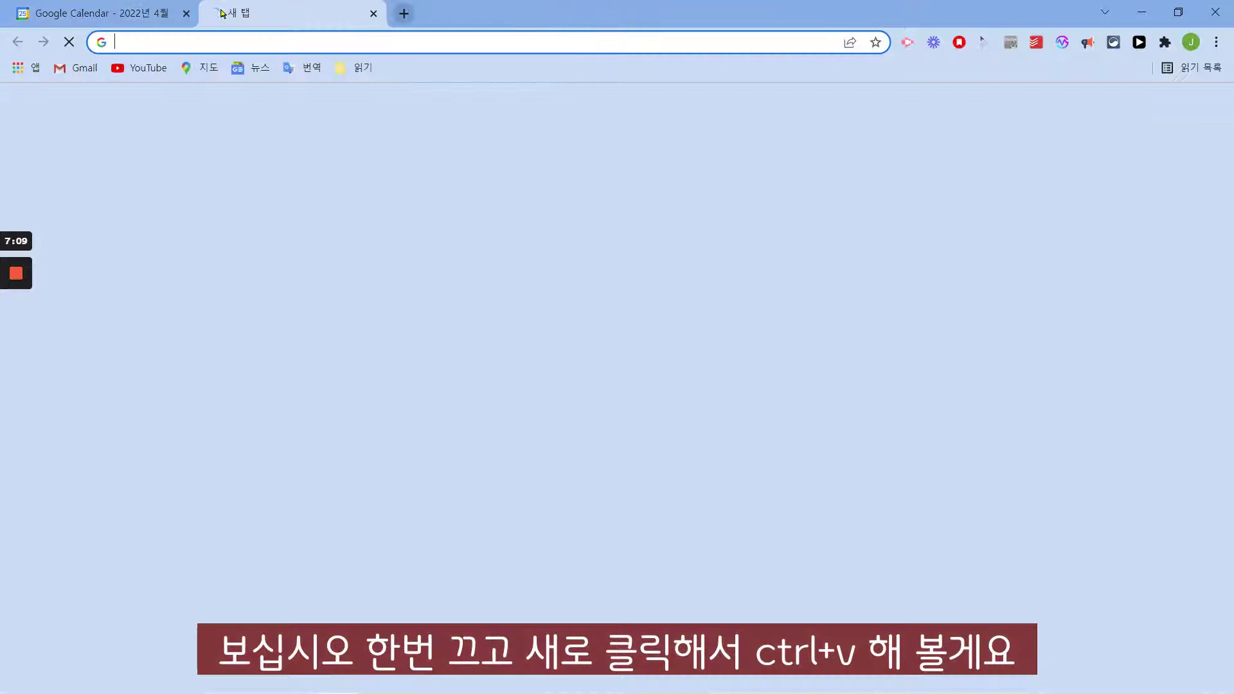
click(217, 13)
key(ctrl+v)
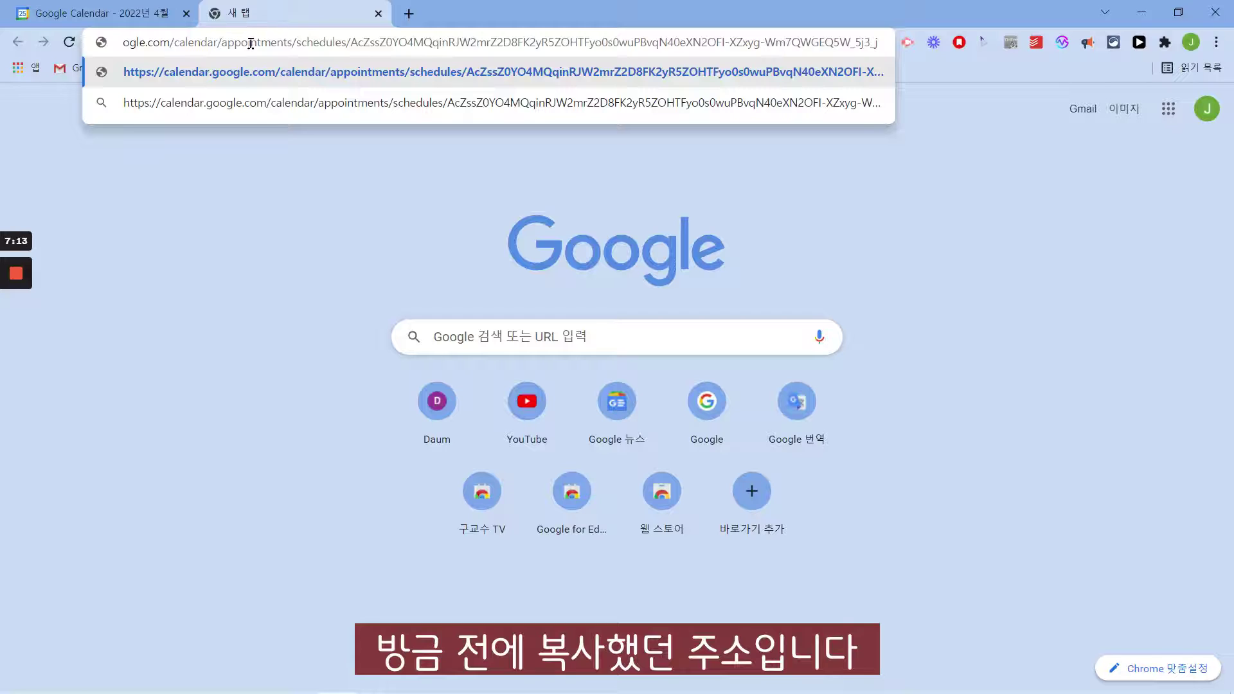
key(Return)
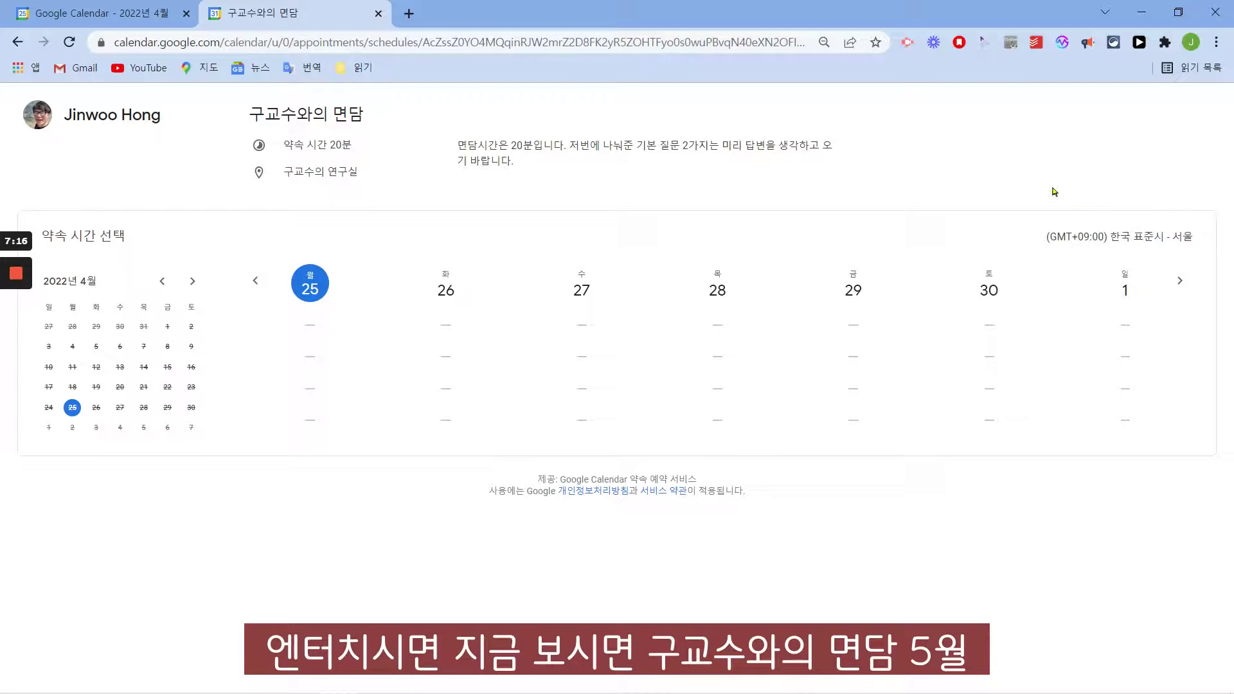
Step: Go to the week of May 9 to 15 and choose the May 11 slot at 2:50 PM
click(1179, 280)
click(1180, 280)
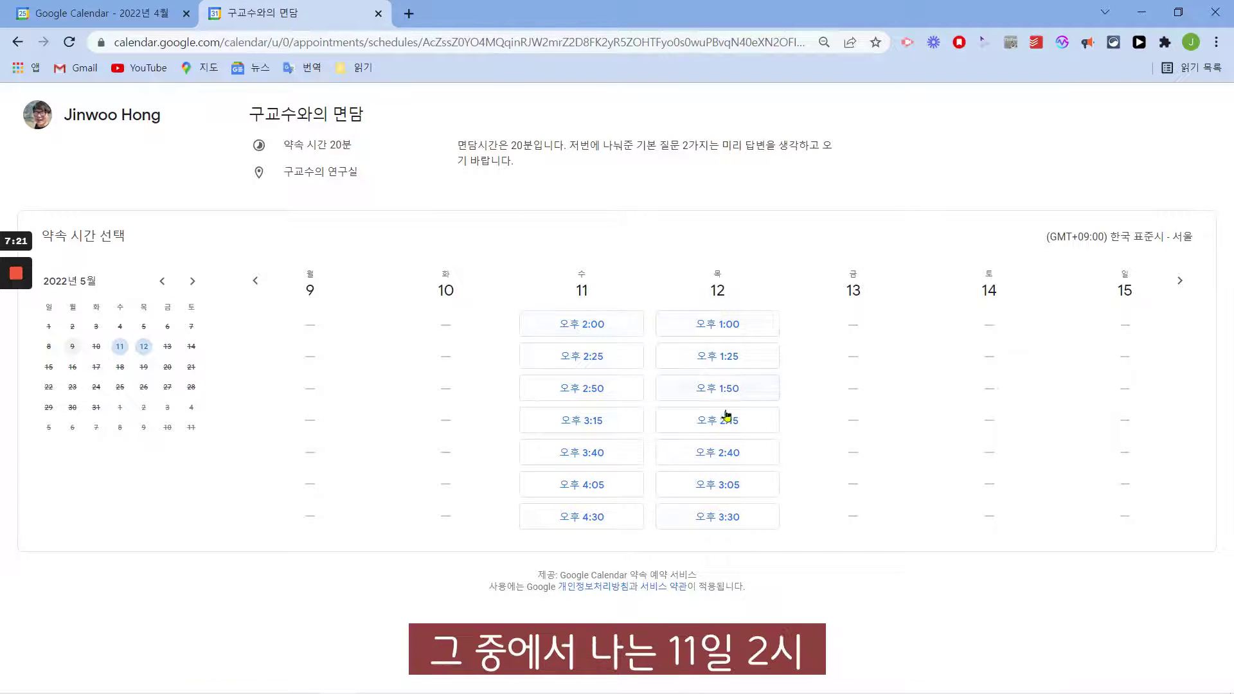
click(614, 390)
Step: Replace the prefilled last name (성) and first name (이름) with the test attendee's name in Korean
click(627, 315)
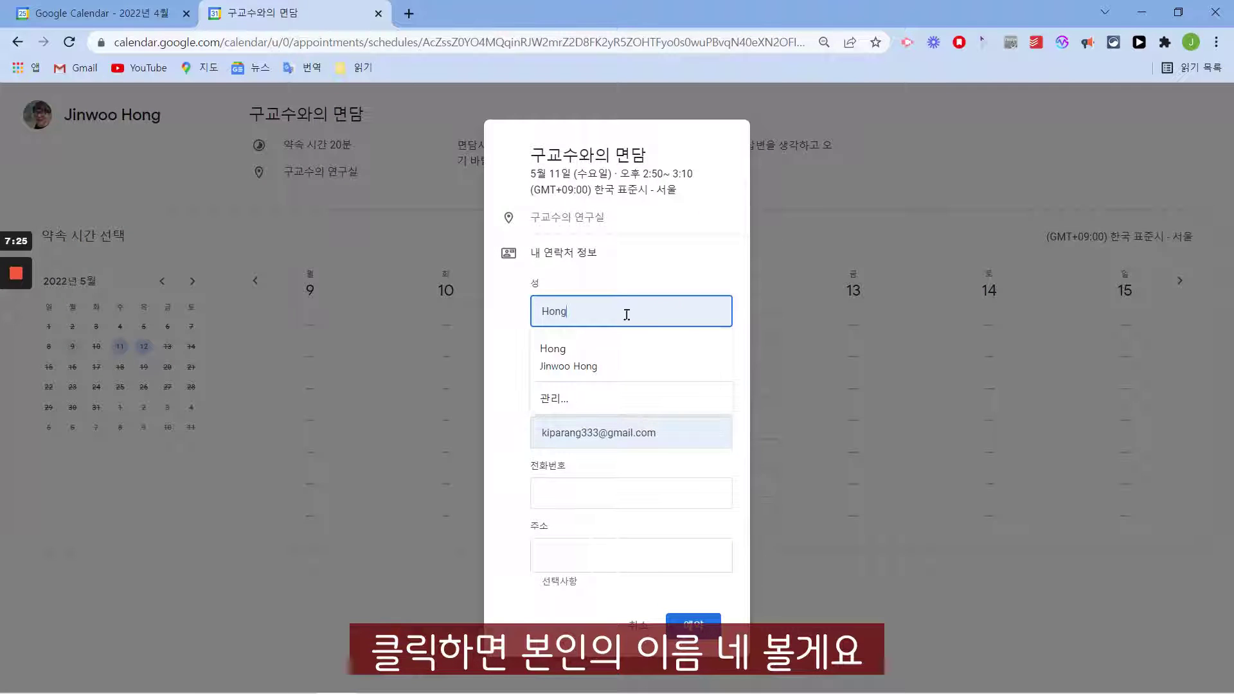
key(BackSpace)
key(BackSpace)
key(BackSpace)
key(BackSpace)
text(ghd)
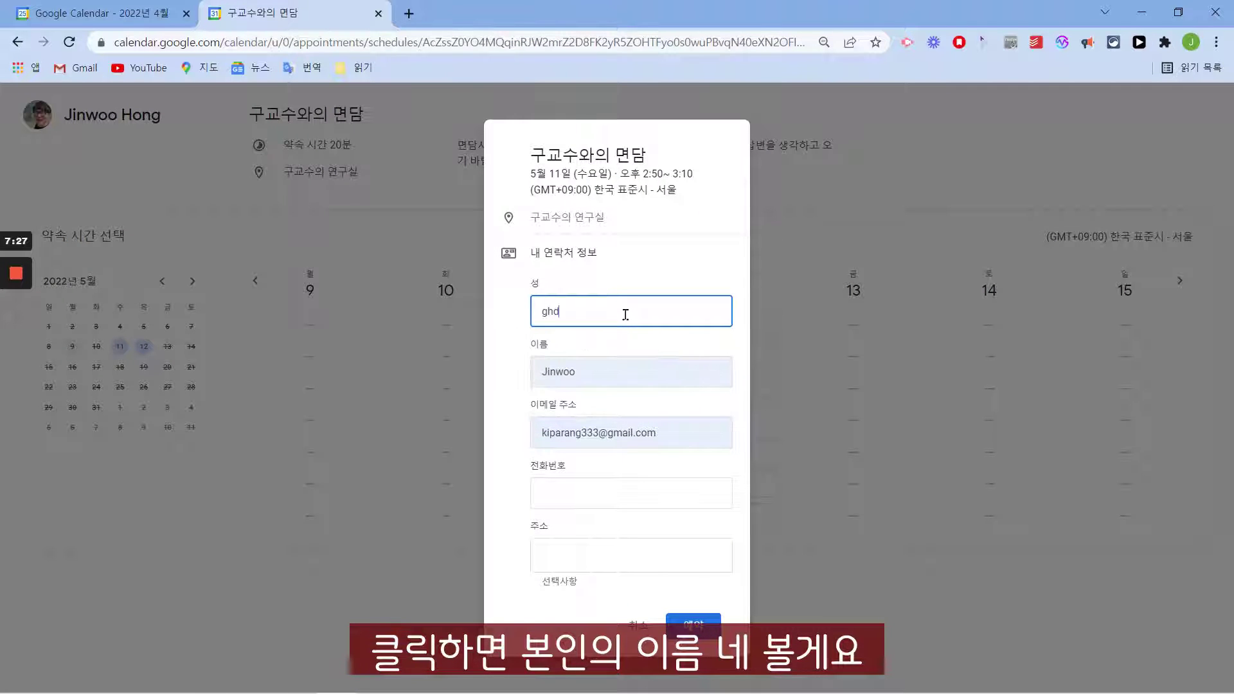
key(BackSpace)
key(BackSpace)
key(BackSpace)
text(홍)
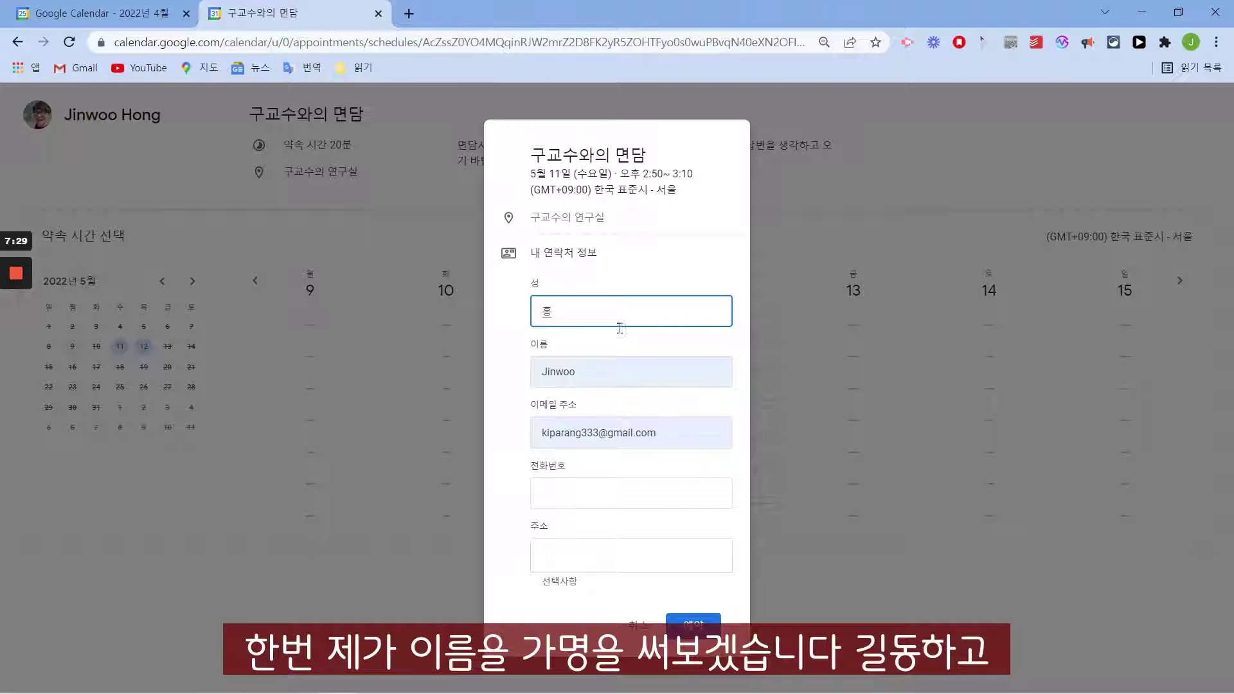
click(619, 370)
key(BackSpace)
key(BackSpace)
key(BackSpace)
key(BackSpace)
key(BackSpace)
key(BackSpace)
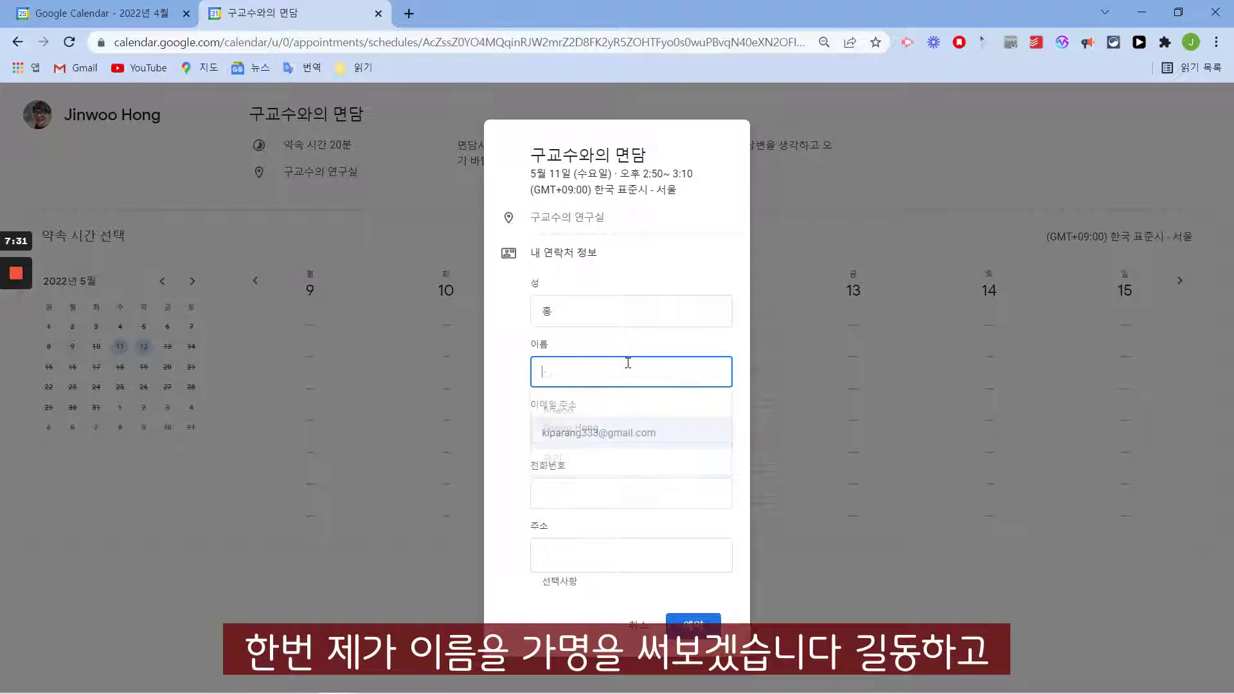
text(길도)
Step: Keep the prefilled email, enter the attendee's phone number and address, and submit the booking, closing its confirmation
click(691, 432)
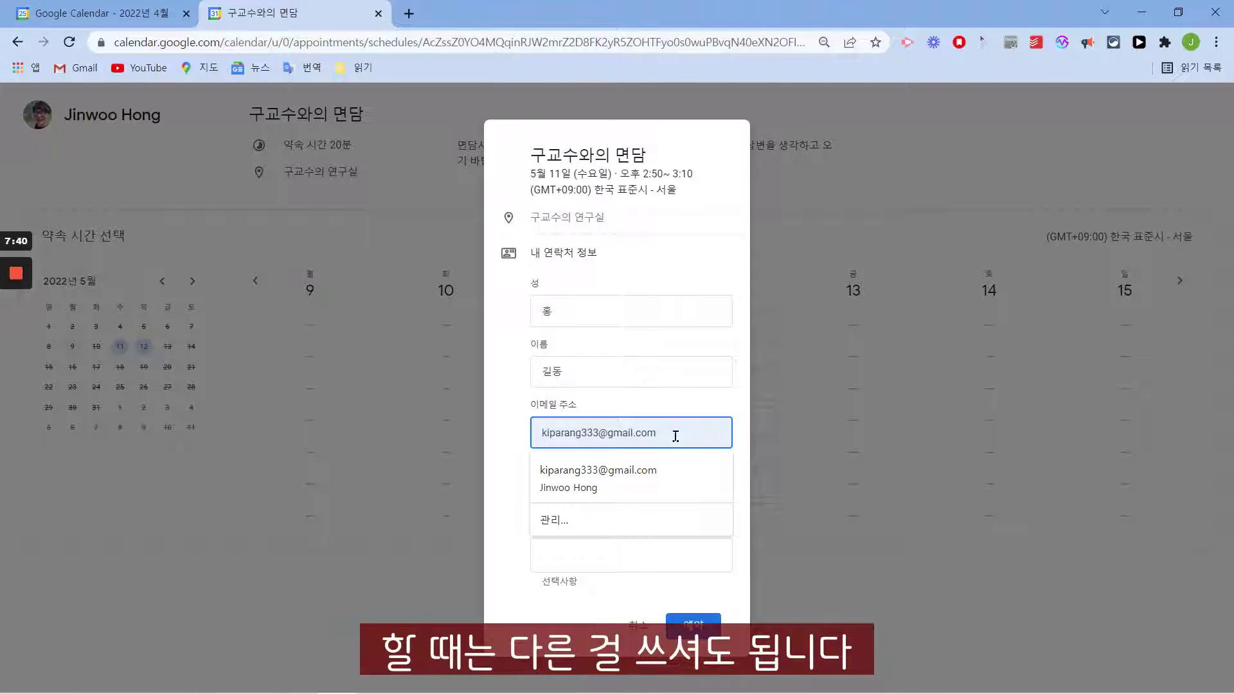
click(650, 409)
click(632, 493)
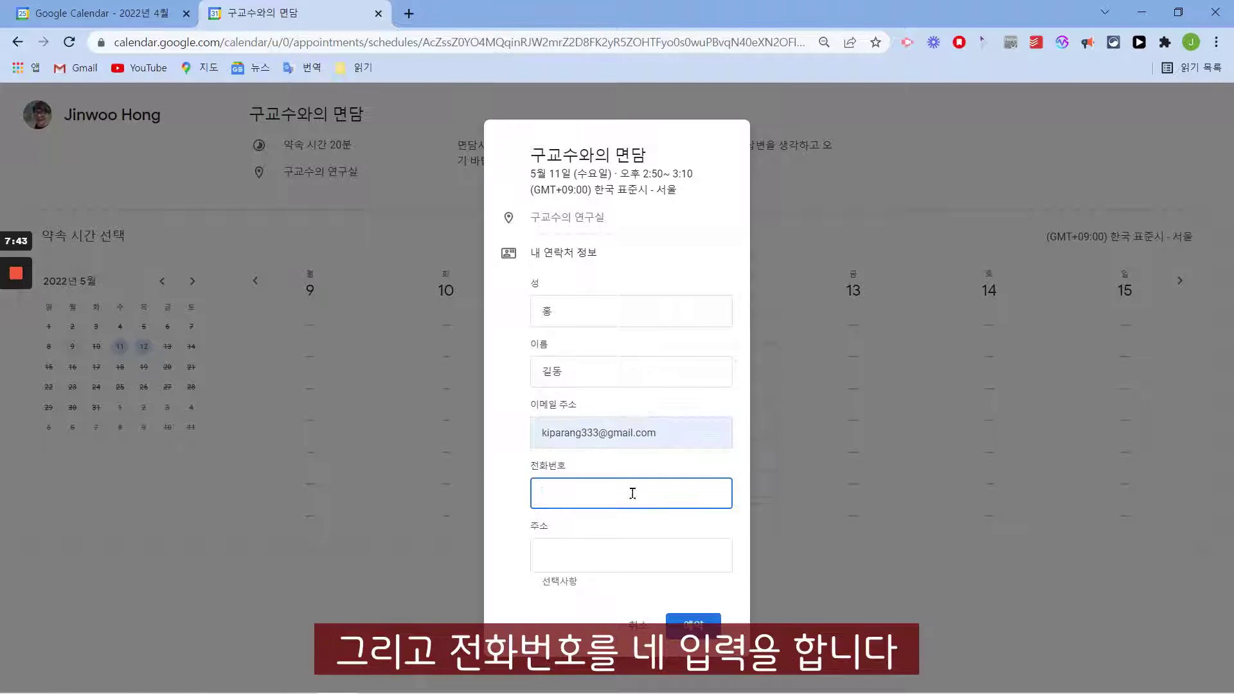
text(010-0000-1111)
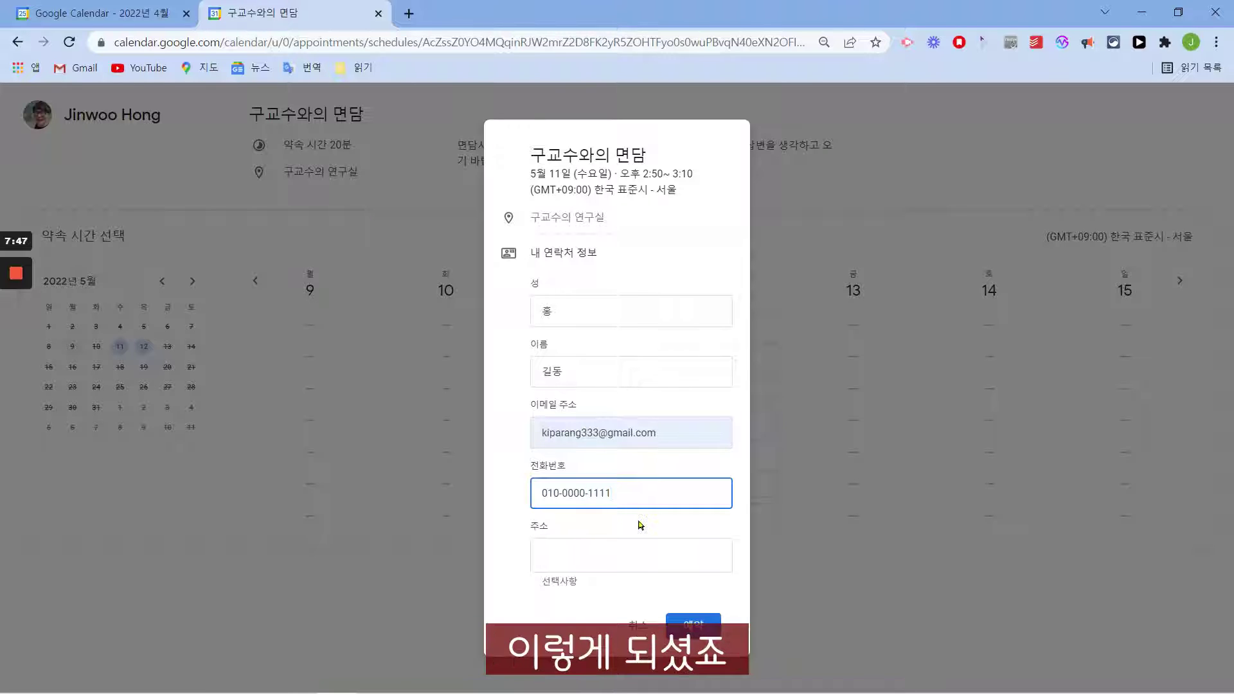
click(626, 550)
text(대)
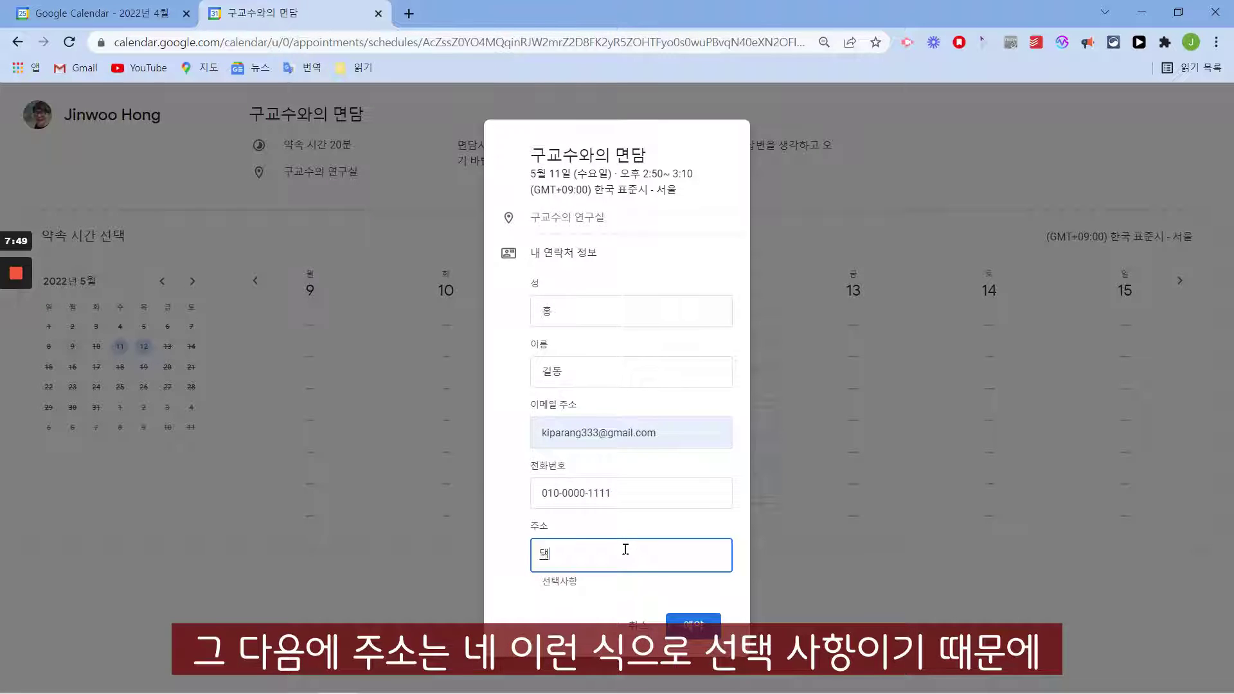
text(구~~~)
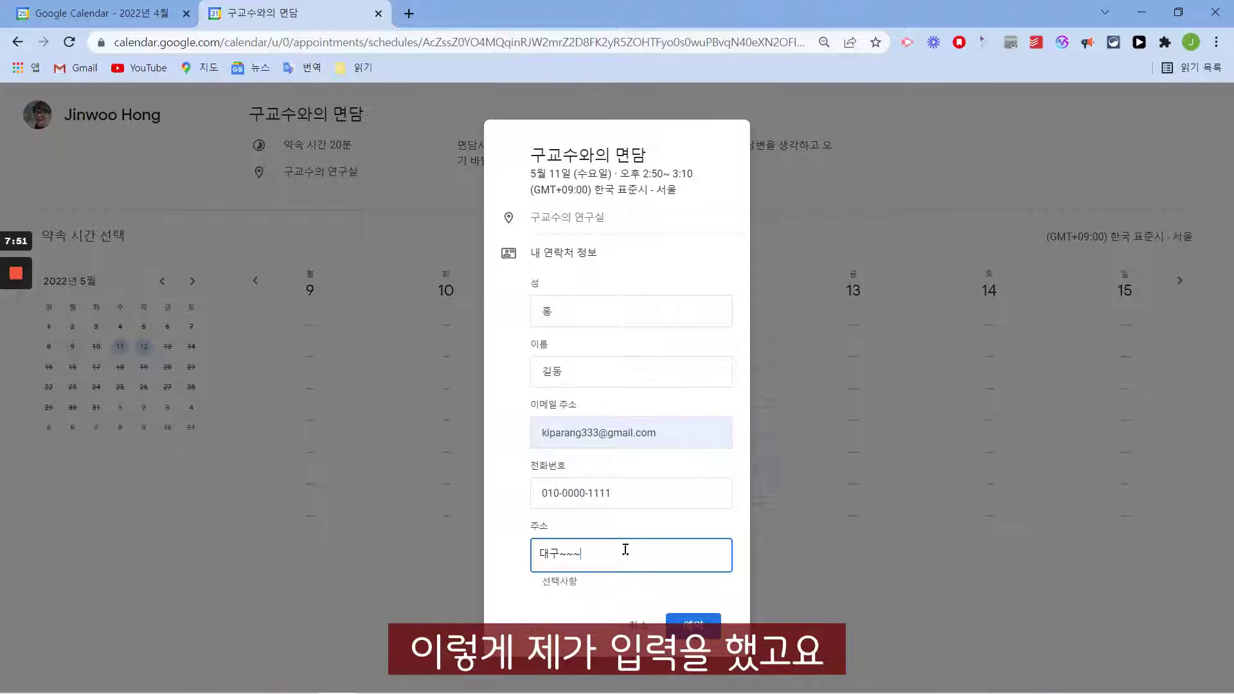
click(695, 627)
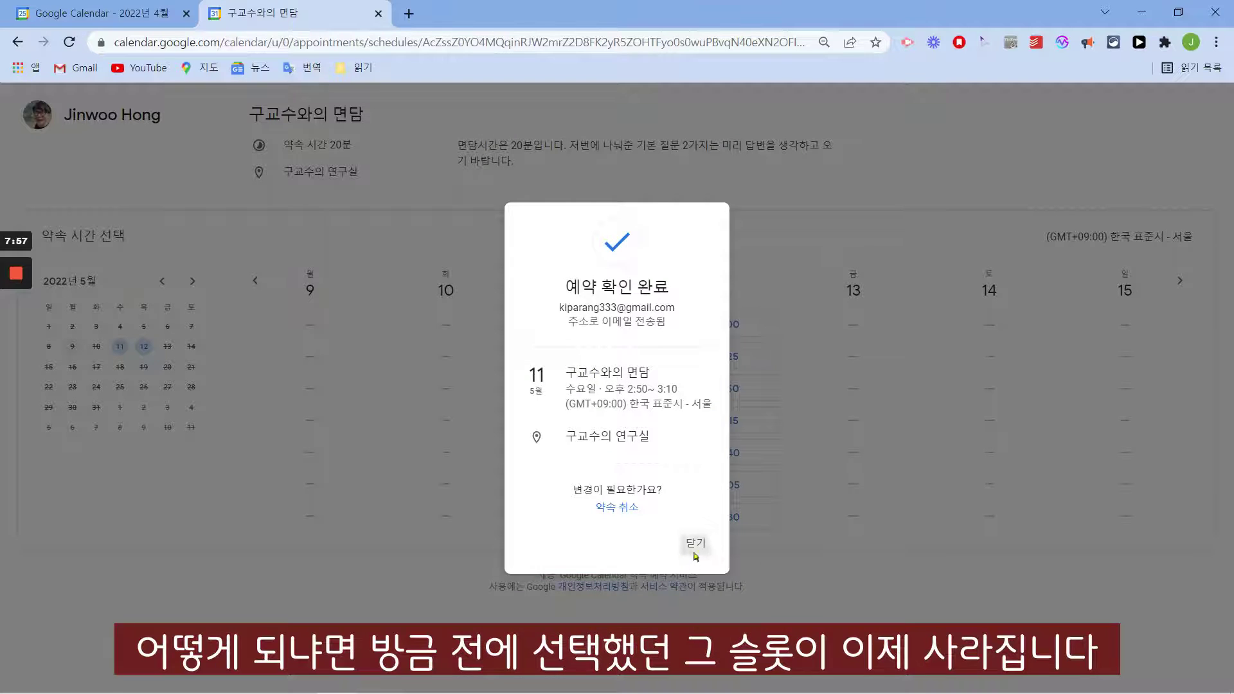
click(695, 545)
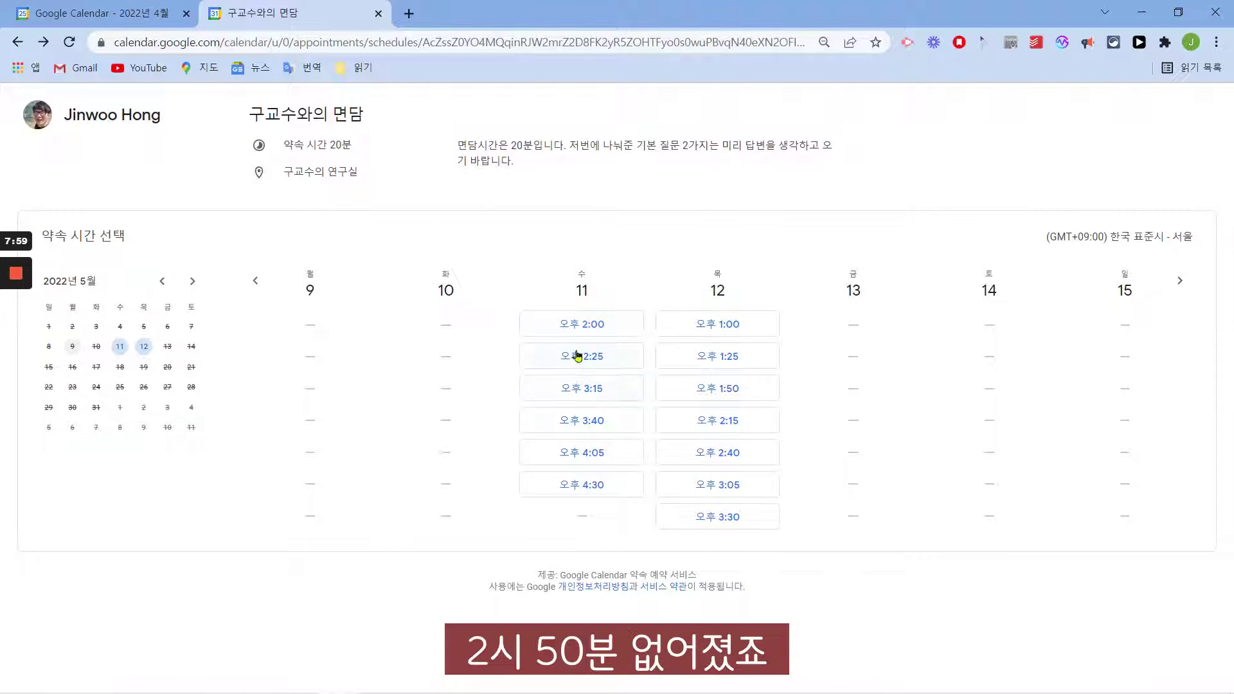
Step: Return to the schedule owner's calendar in the other Chrome window, close the schedule details and reload the calendar
mouse_move(349, 685)
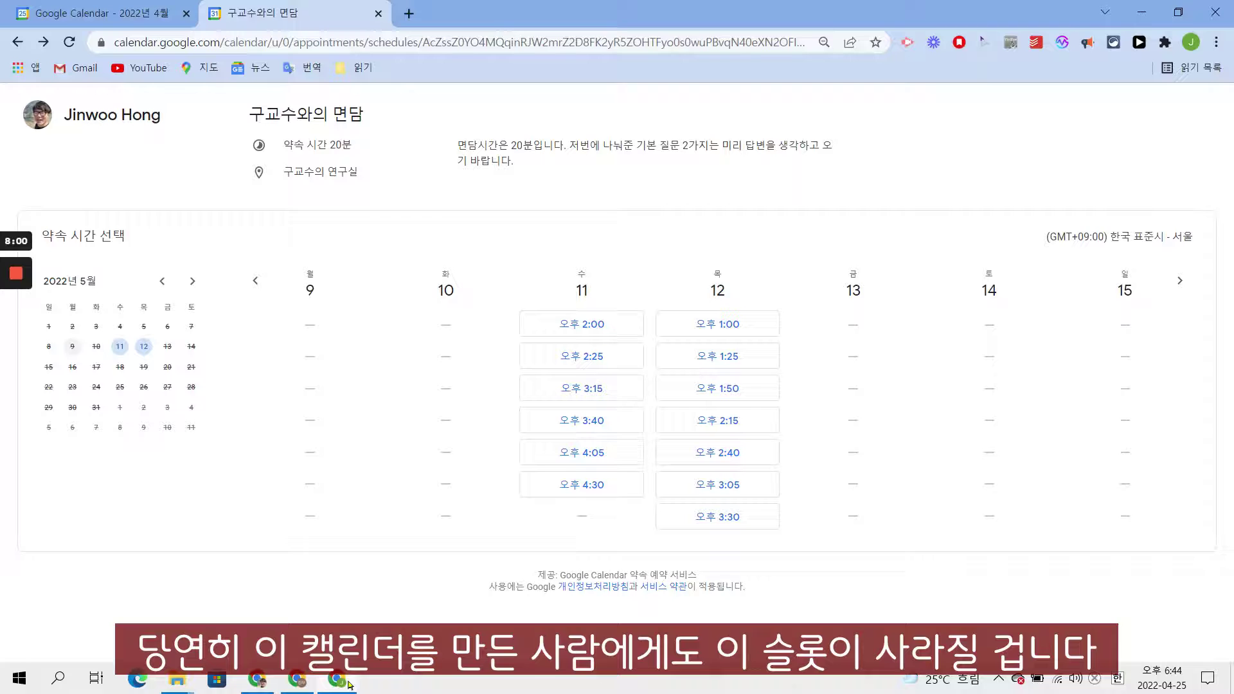
click(262, 691)
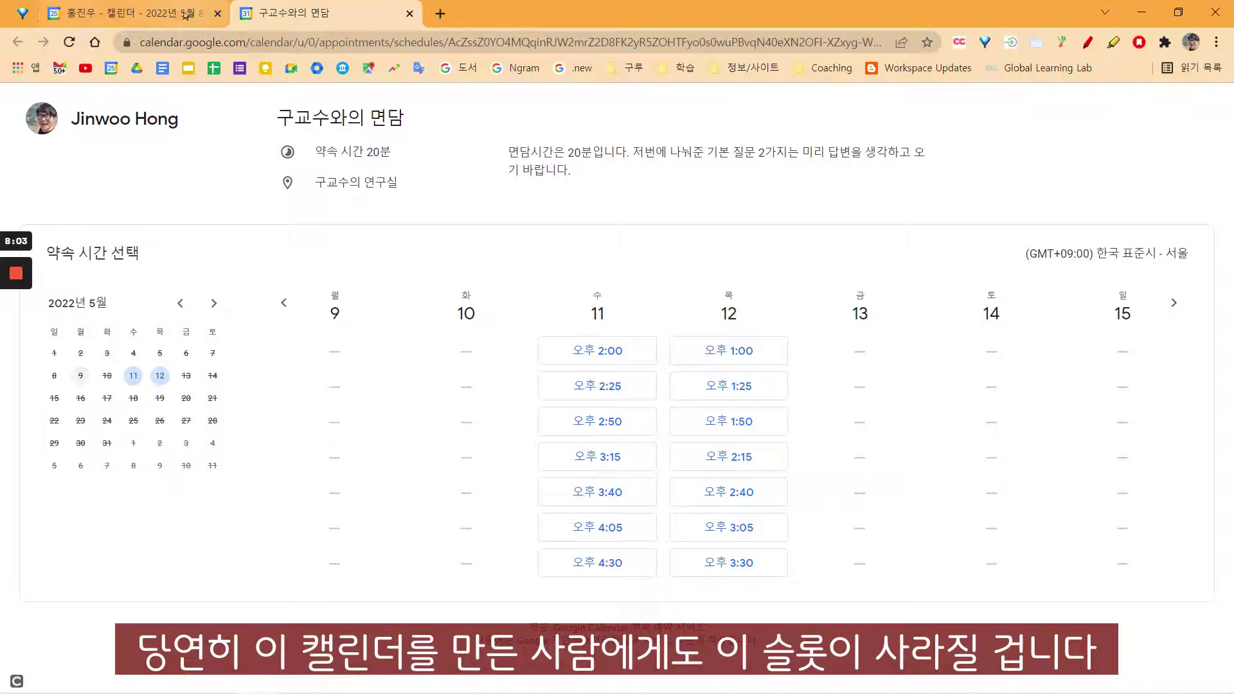
click(128, 13)
click(619, 269)
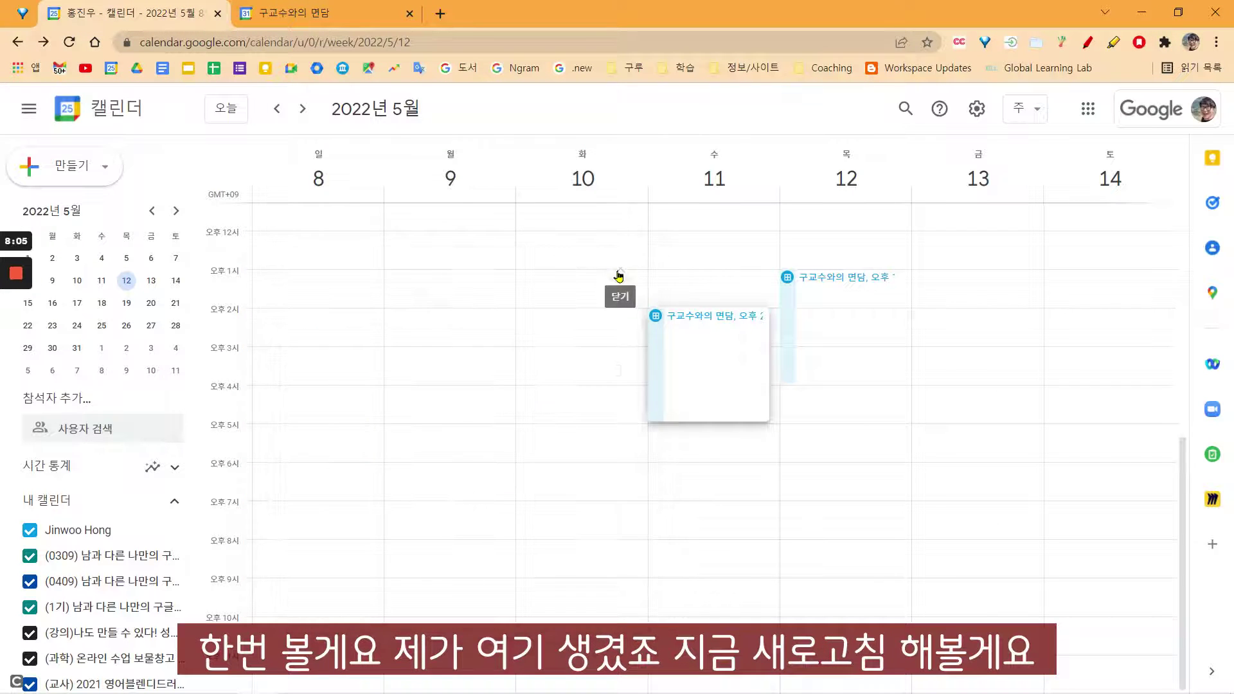
click(65, 48)
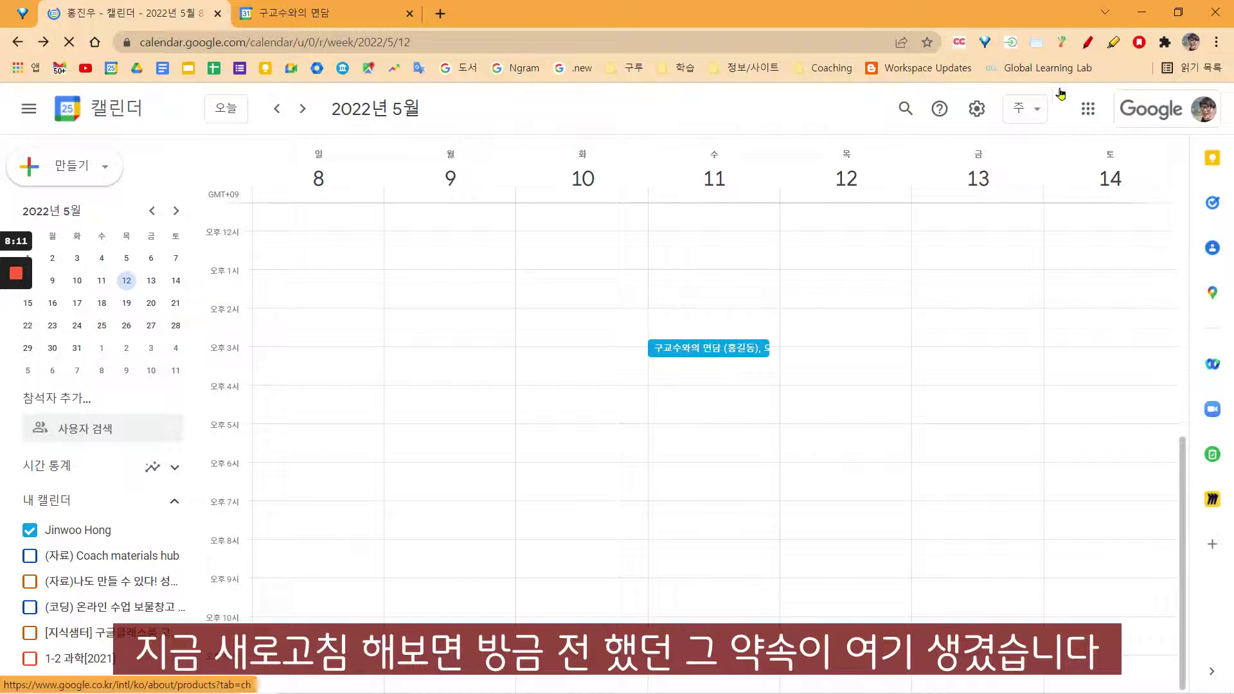
Step: Review the details of the booked May 11 appointment at 2:50 PM, and return to the owner's booking page tab
click(705, 351)
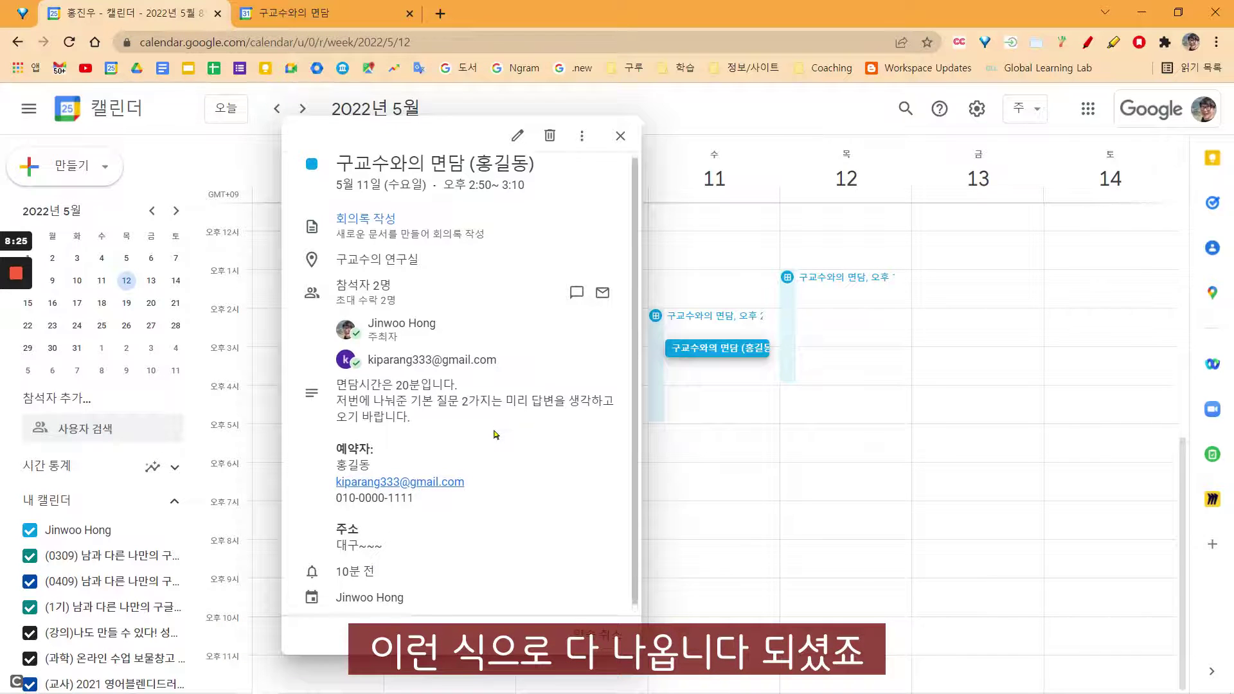
scroll(496, 435, down, 1)
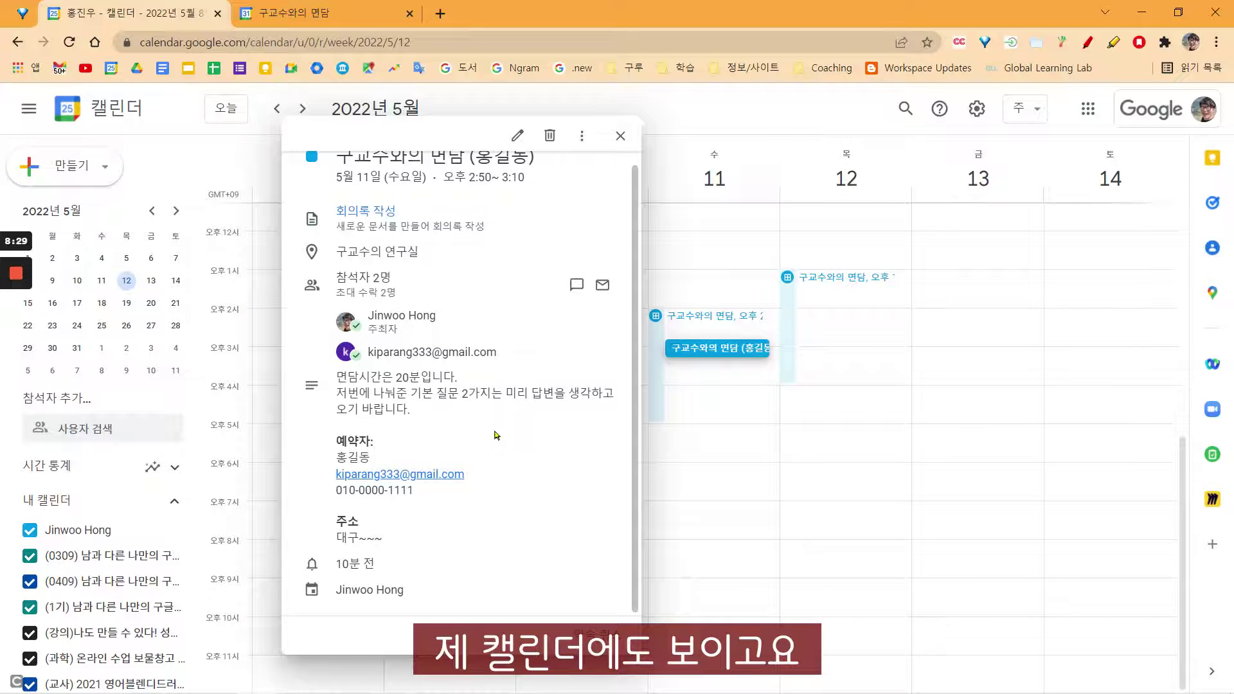
click(337, 19)
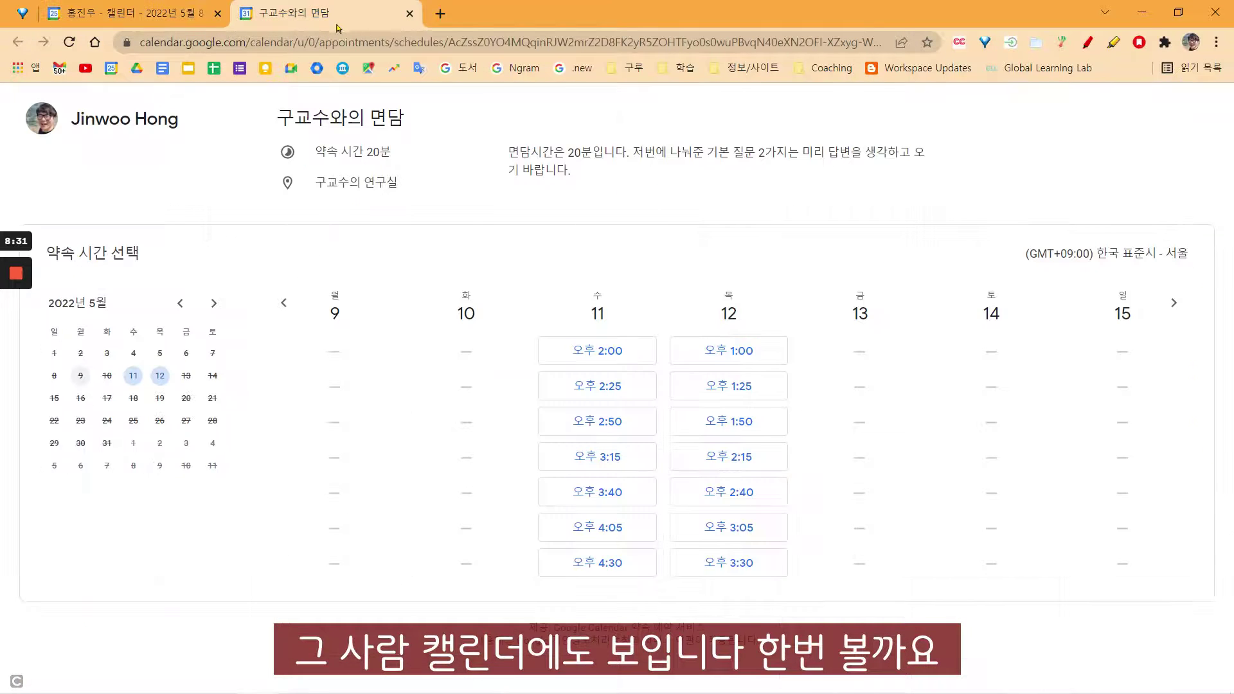
Step: Switch to the attendee's Chrome window, close the empty event draft, and review the May 11 appointment at 2:50 PM in the May 2022 calendar
mouse_move(282, 686)
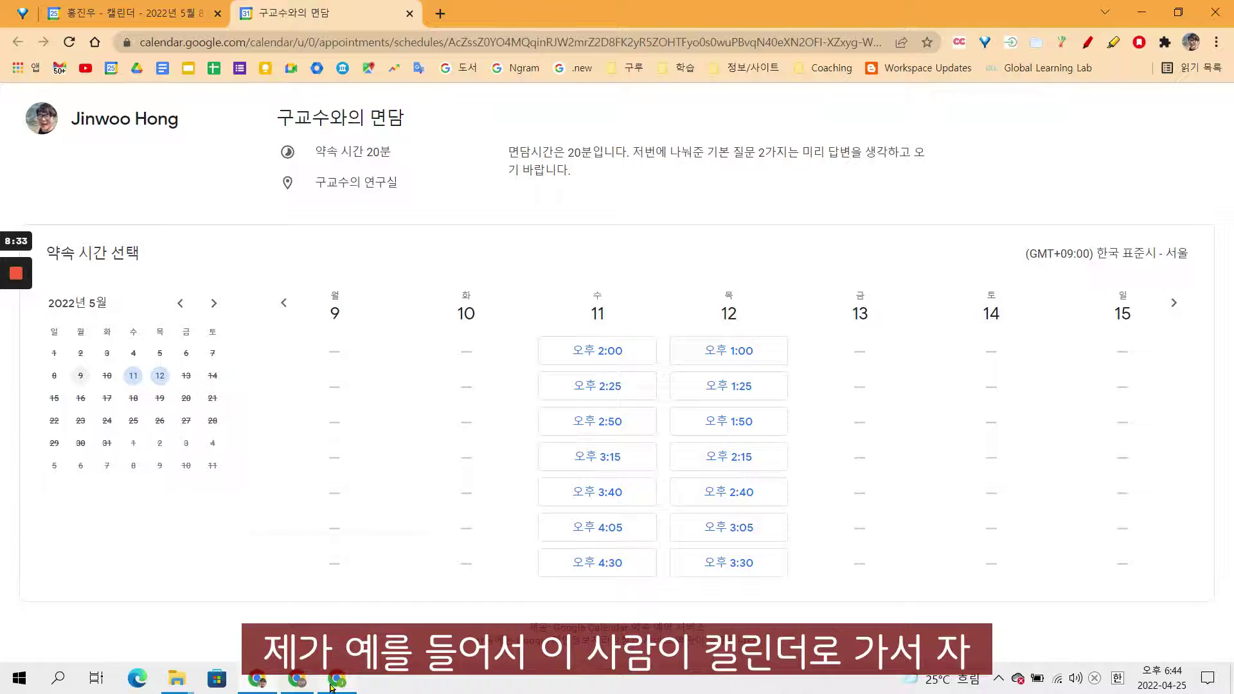
click(332, 686)
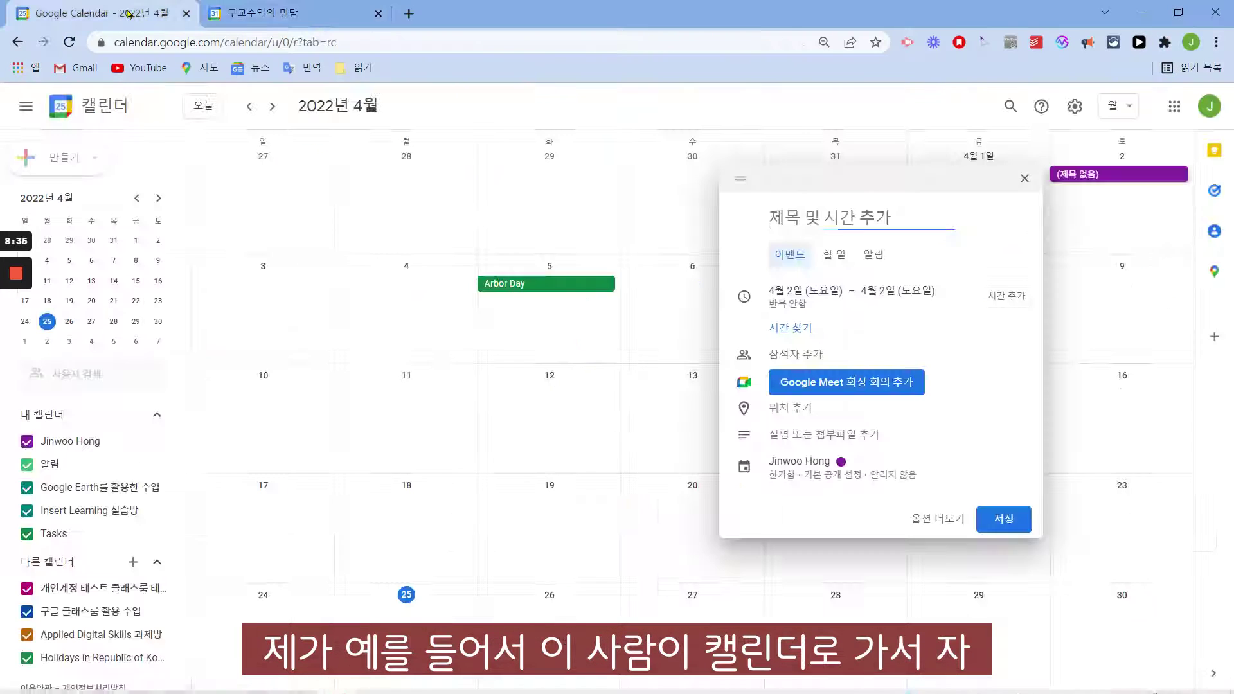
click(1025, 179)
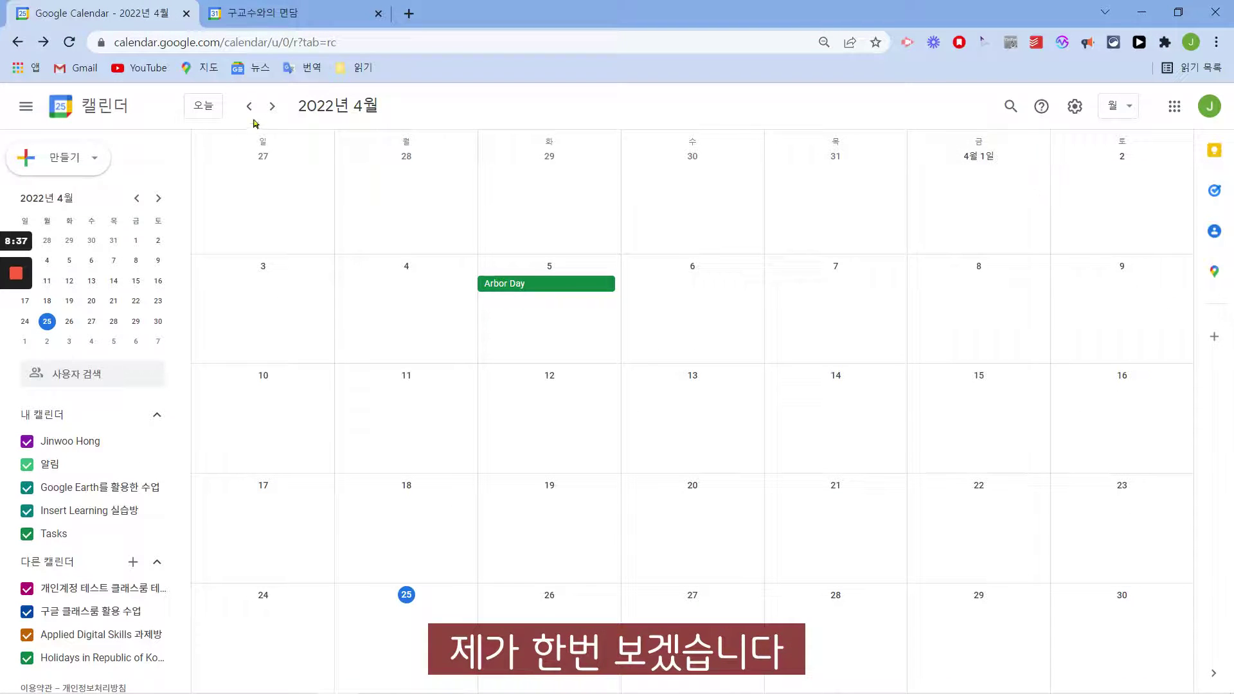
click(272, 106)
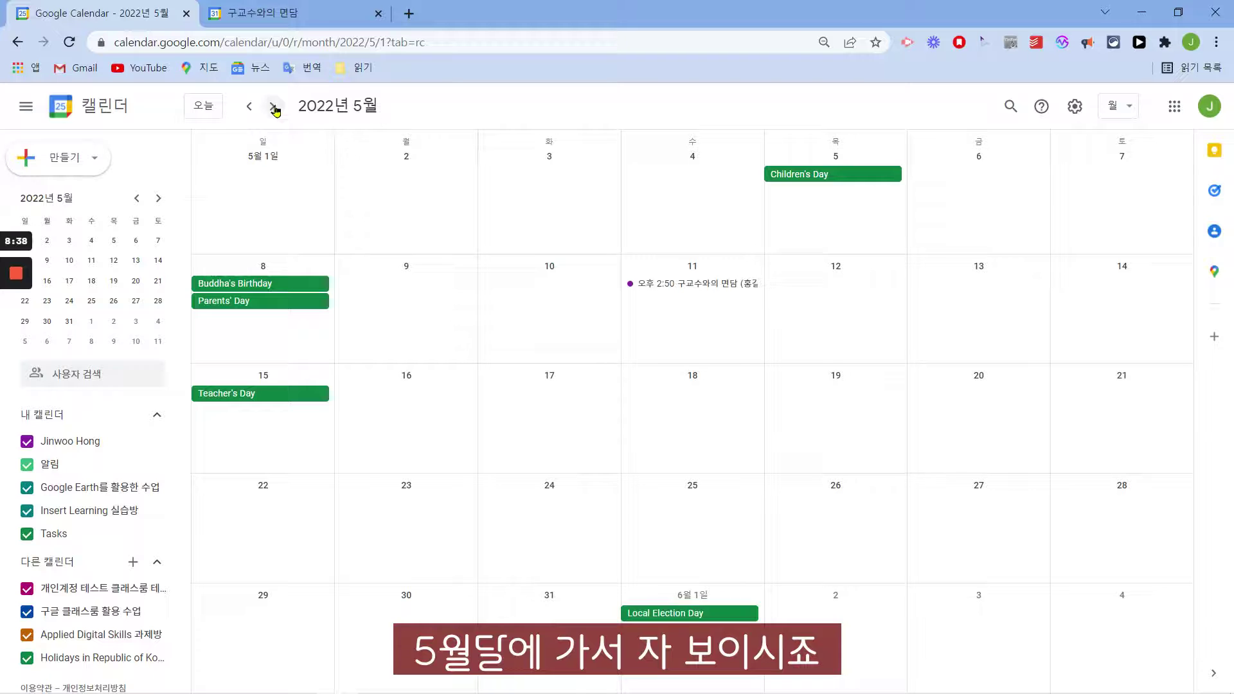
click(703, 287)
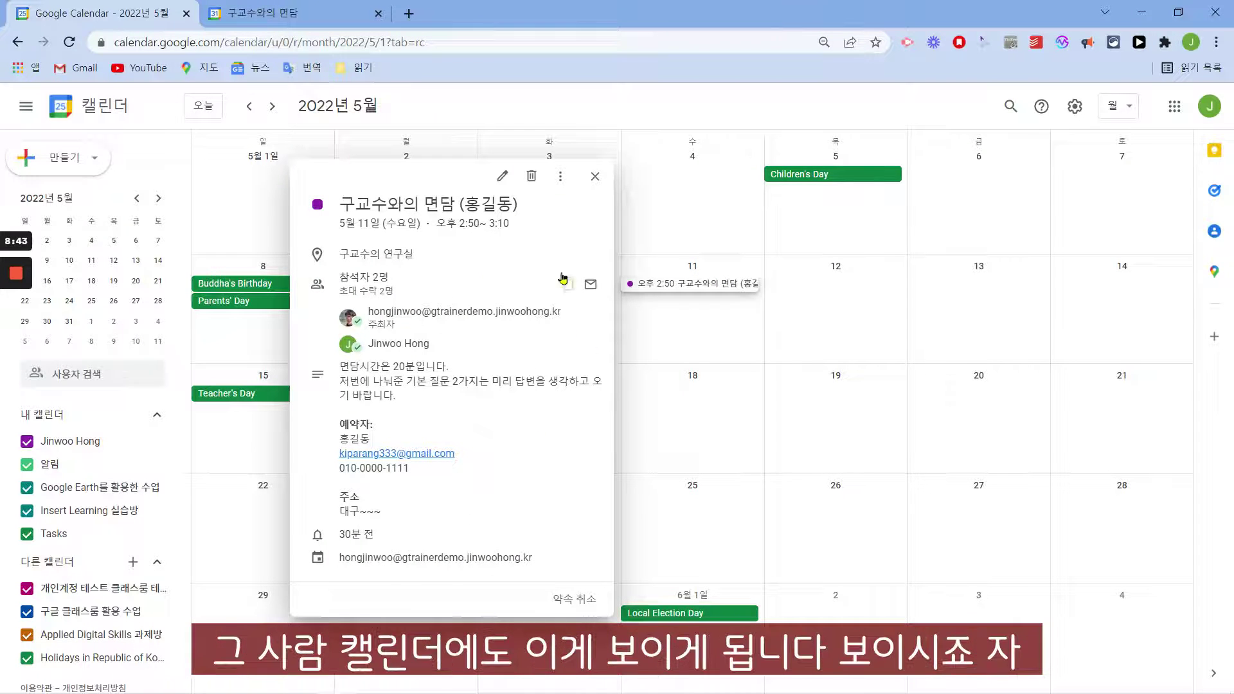
click(596, 187)
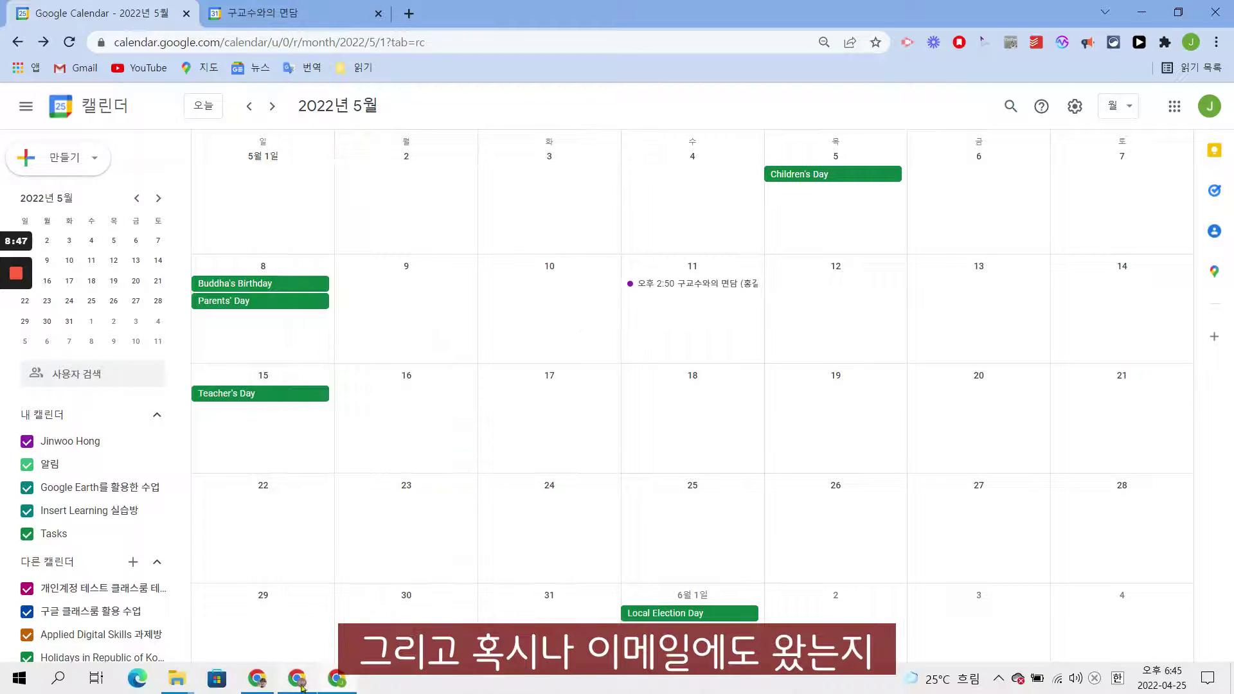
Step: Open the attendee's Gmail inbox and read through the booking confirmation e-mail for the May 11 appointment
click(1174, 106)
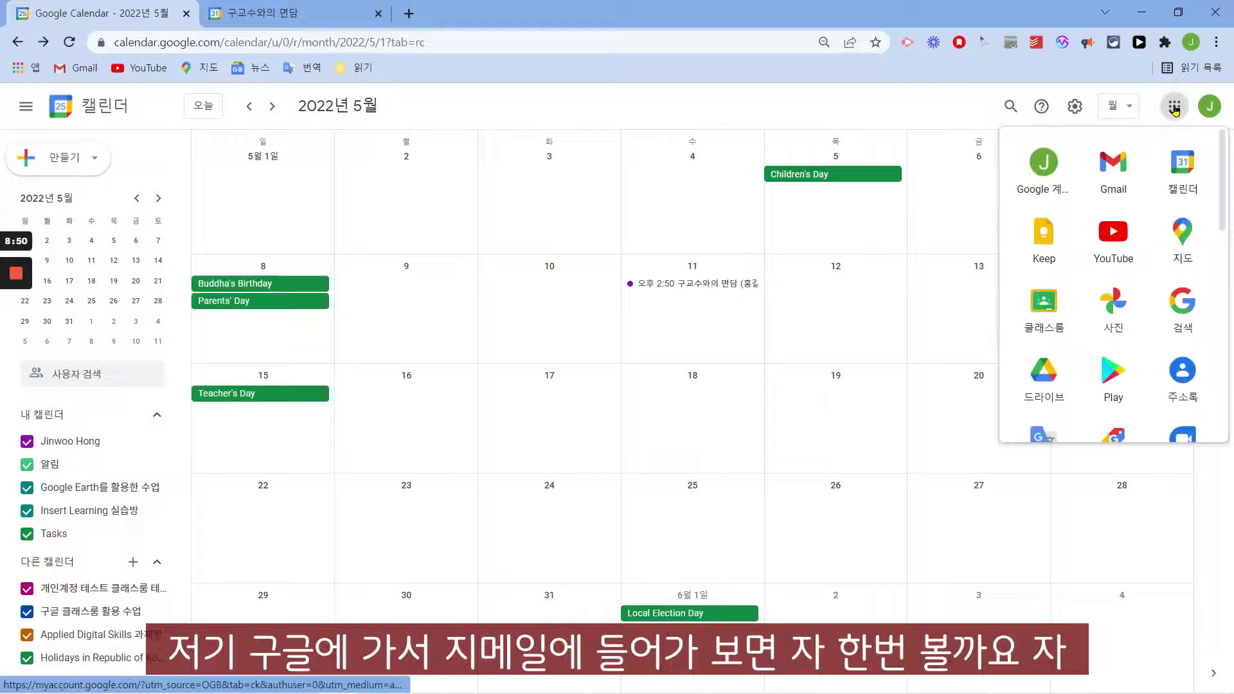
click(1126, 171)
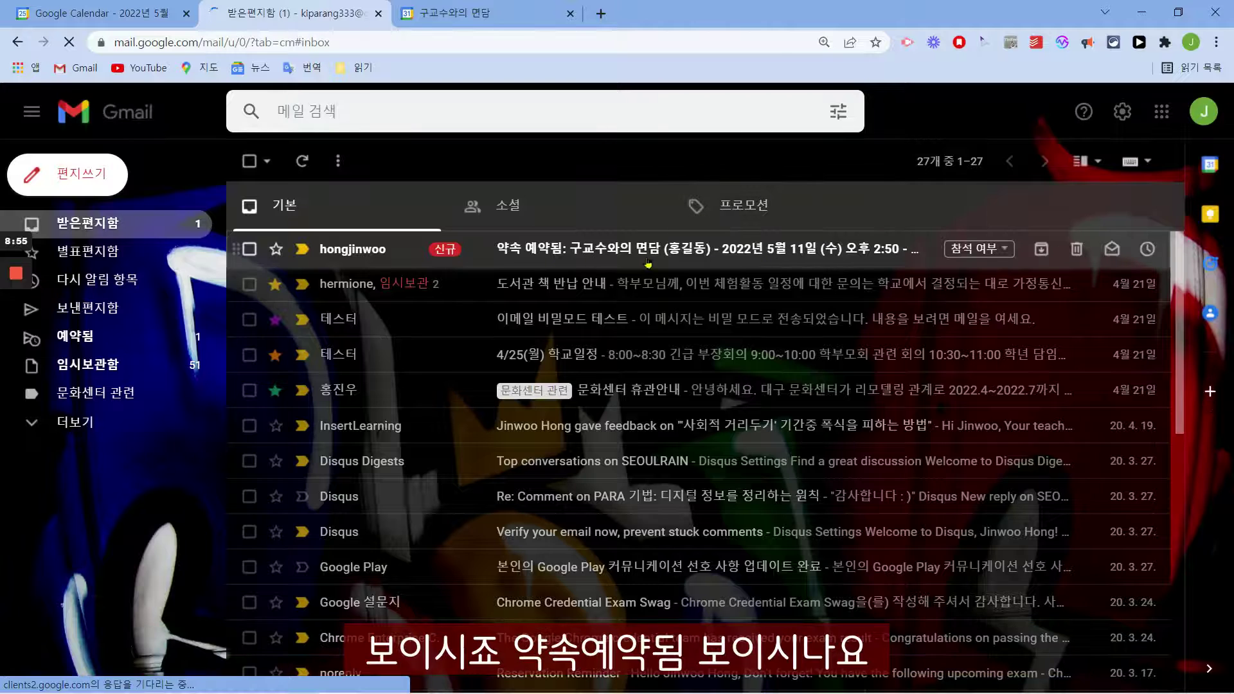
click(706, 255)
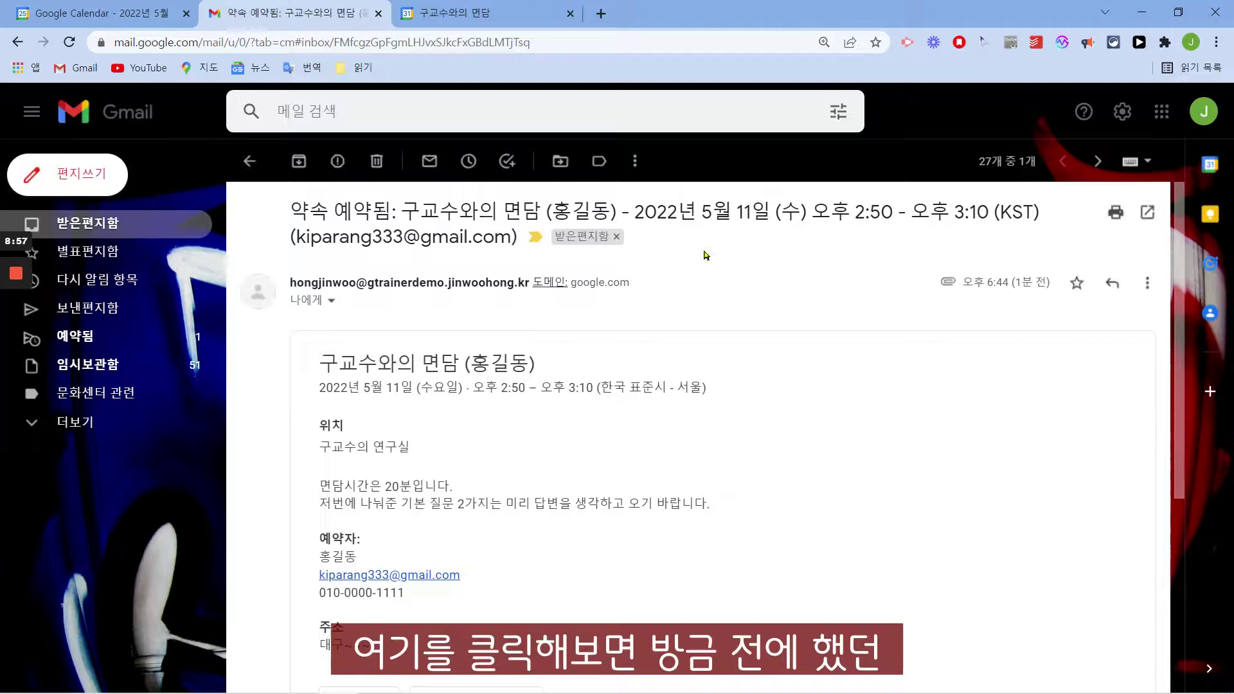
scroll(992, 226, down, 3)
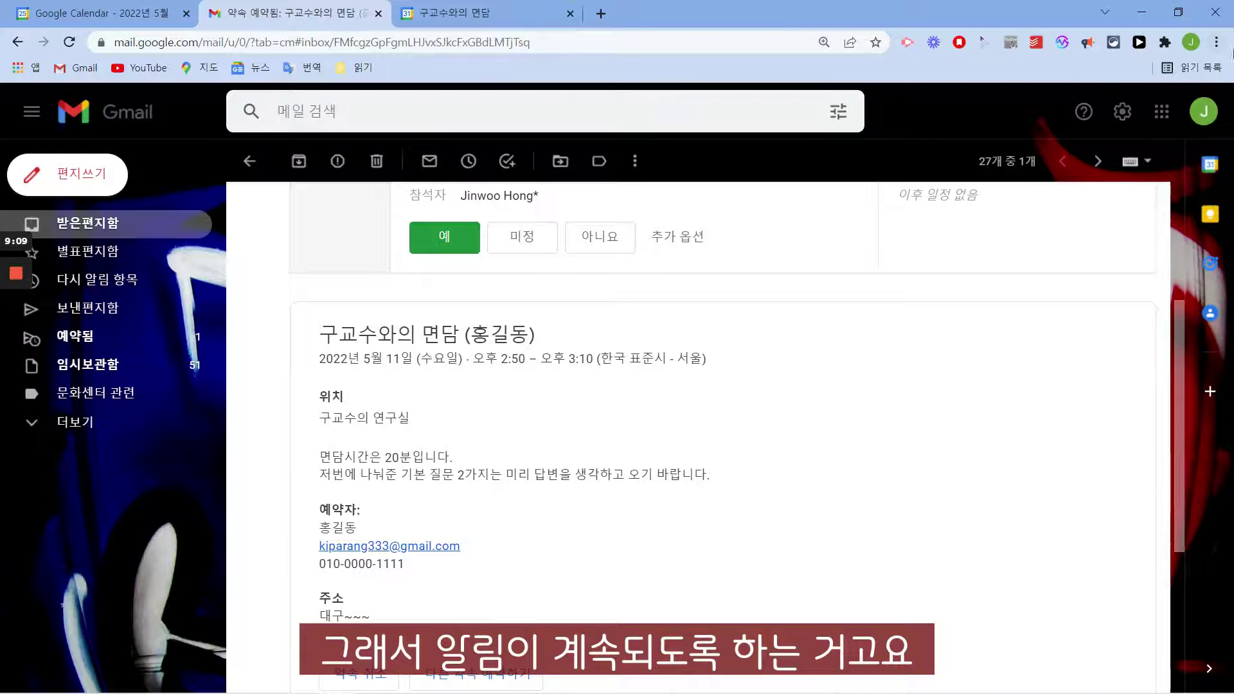
scroll(723, 418, up, 4)
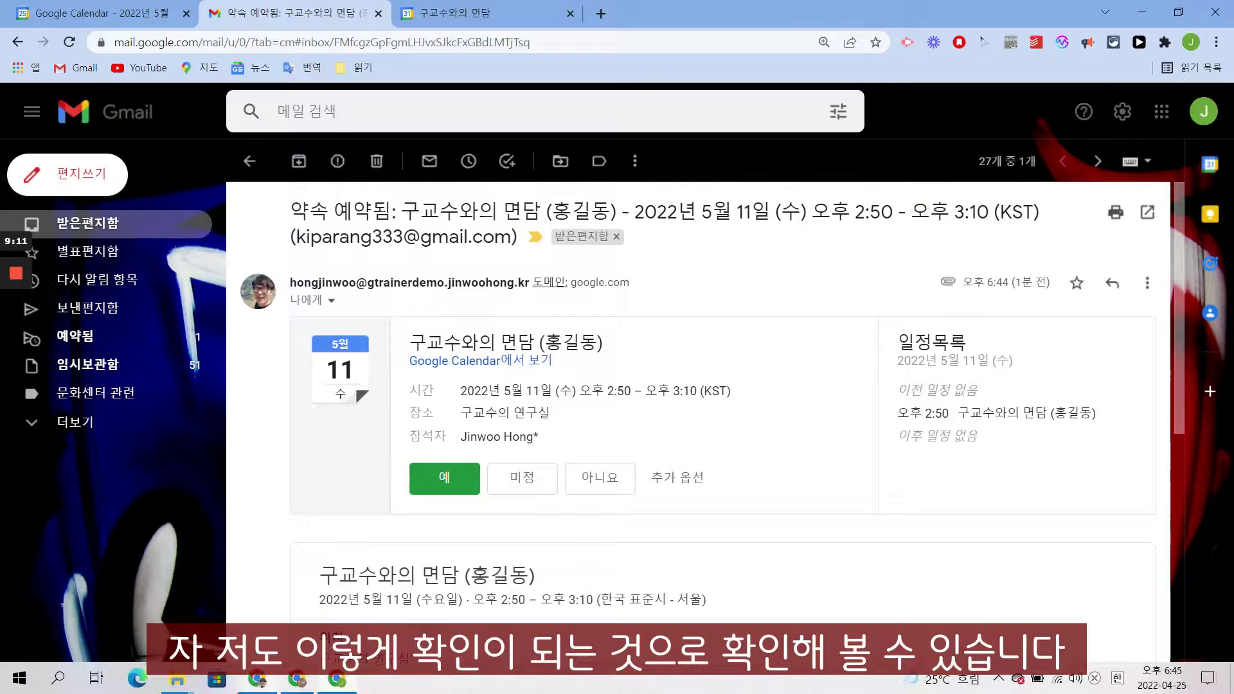
Step: Return to the schedule owner's calendar in the other Chrome window and close the open appointment details
mouse_move(257, 679)
click(260, 601)
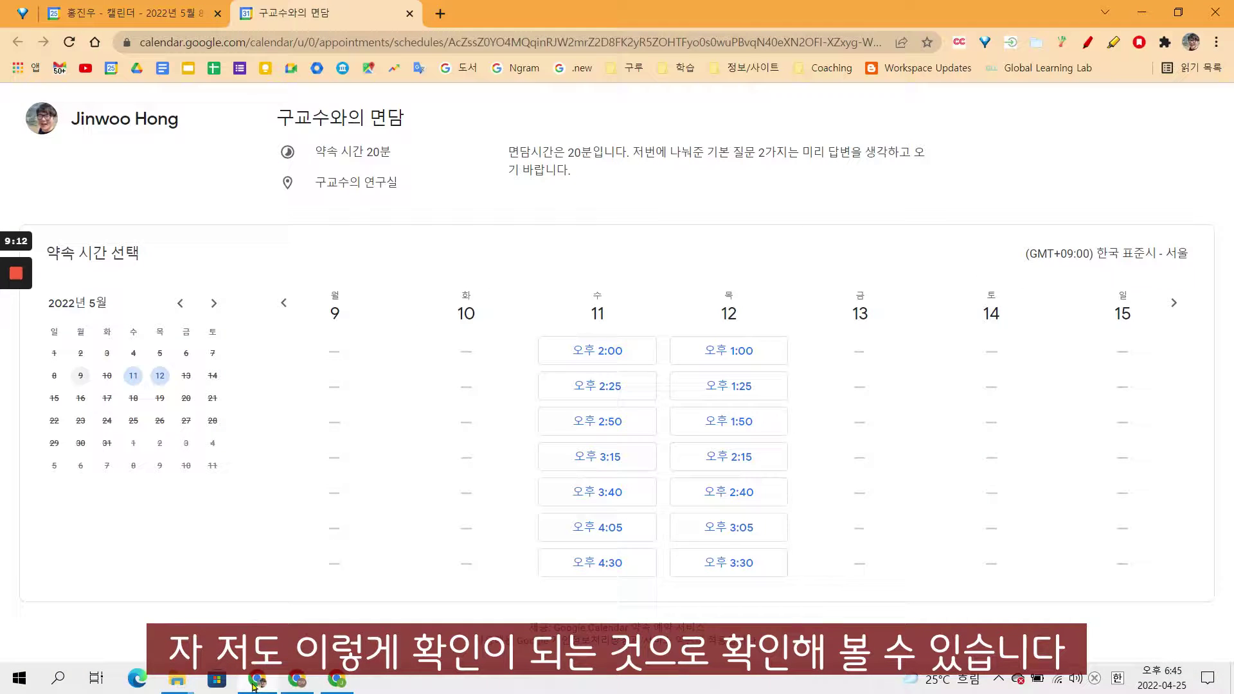
click(159, 9)
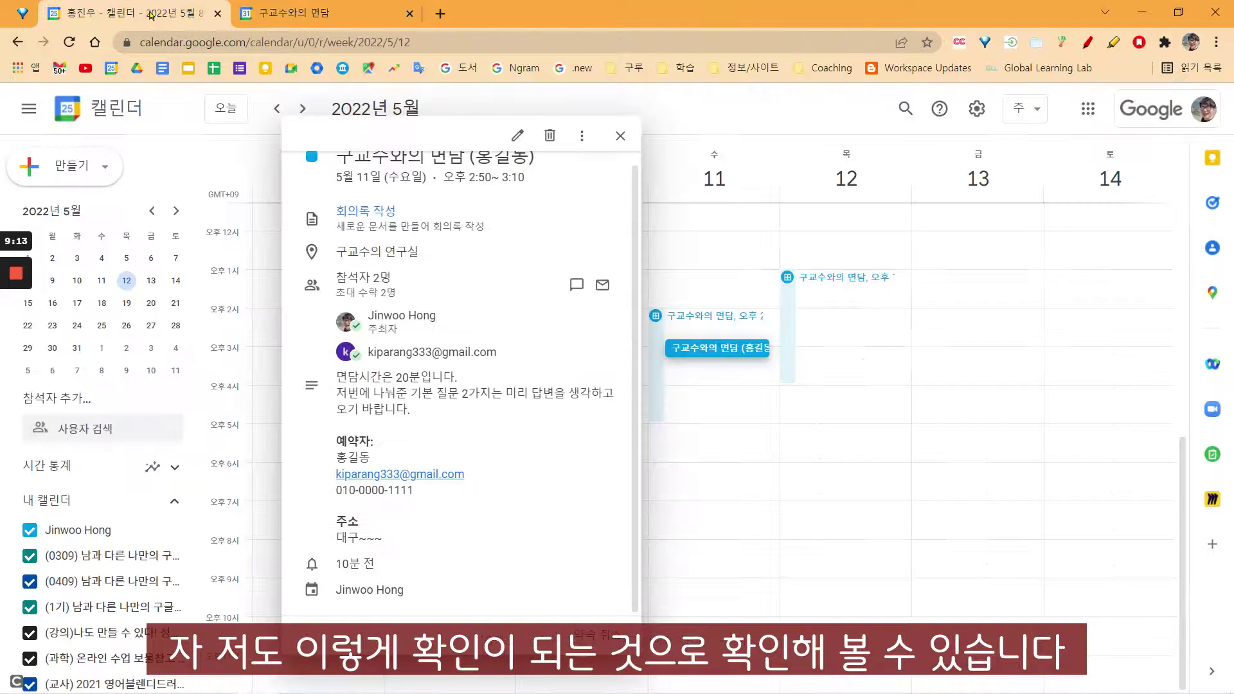
click(619, 137)
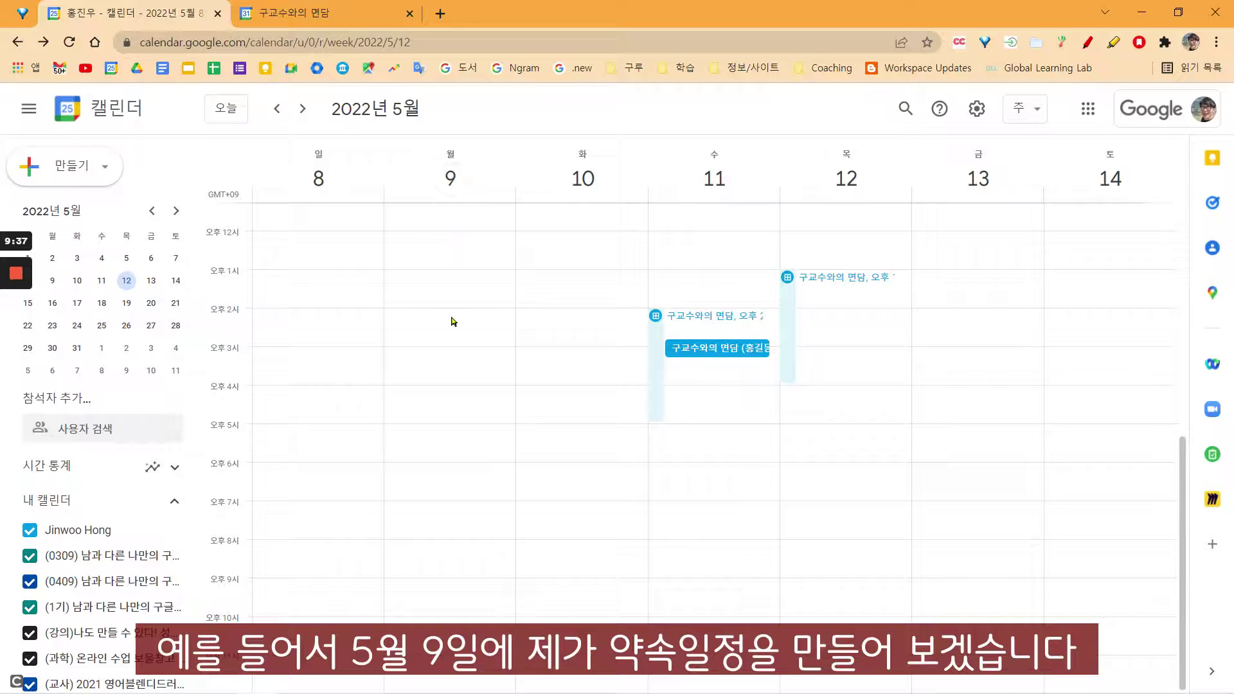
Step: Start a new appointment schedule titled "학교 전체 상담" on May 9 from 1:00 to 2:00 PM and continue to its detailed setup
click(456, 281)
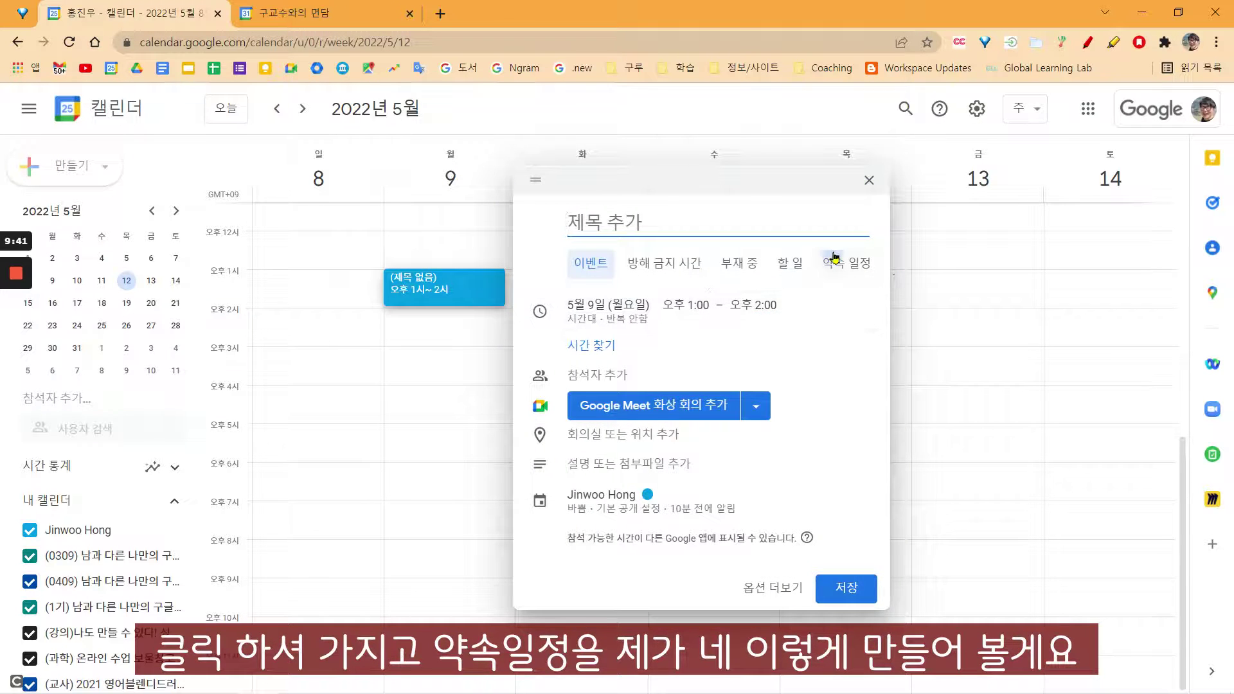
click(835, 259)
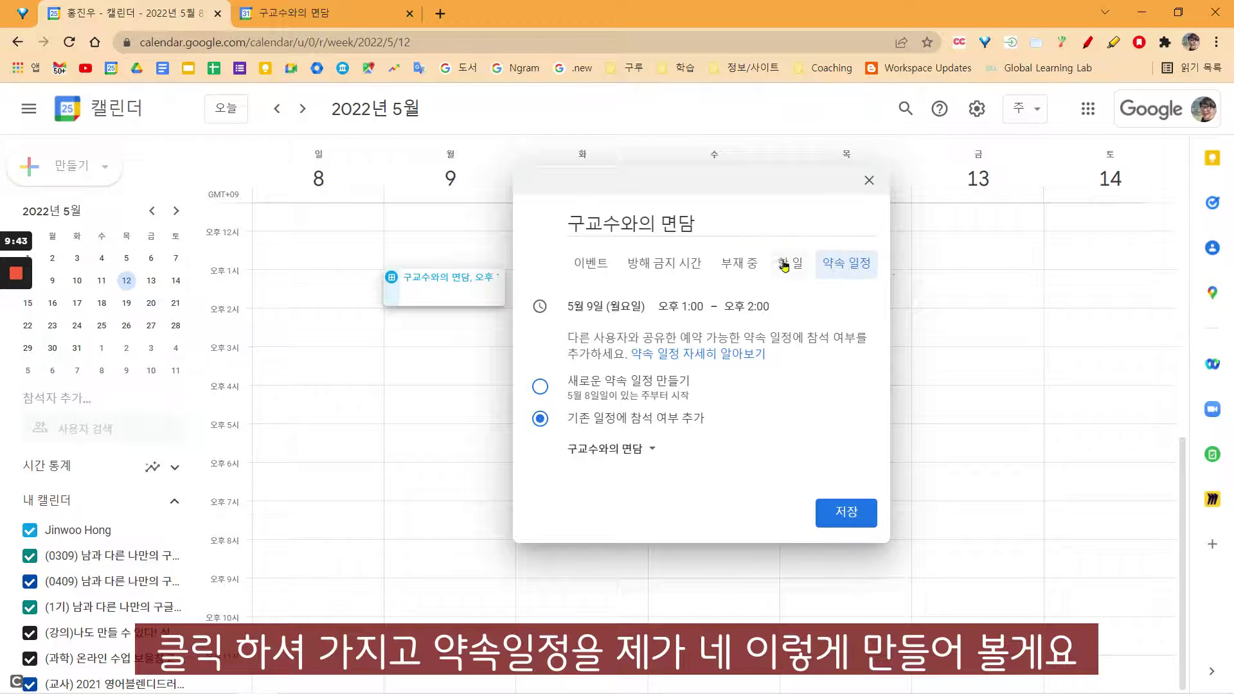
click(540, 387)
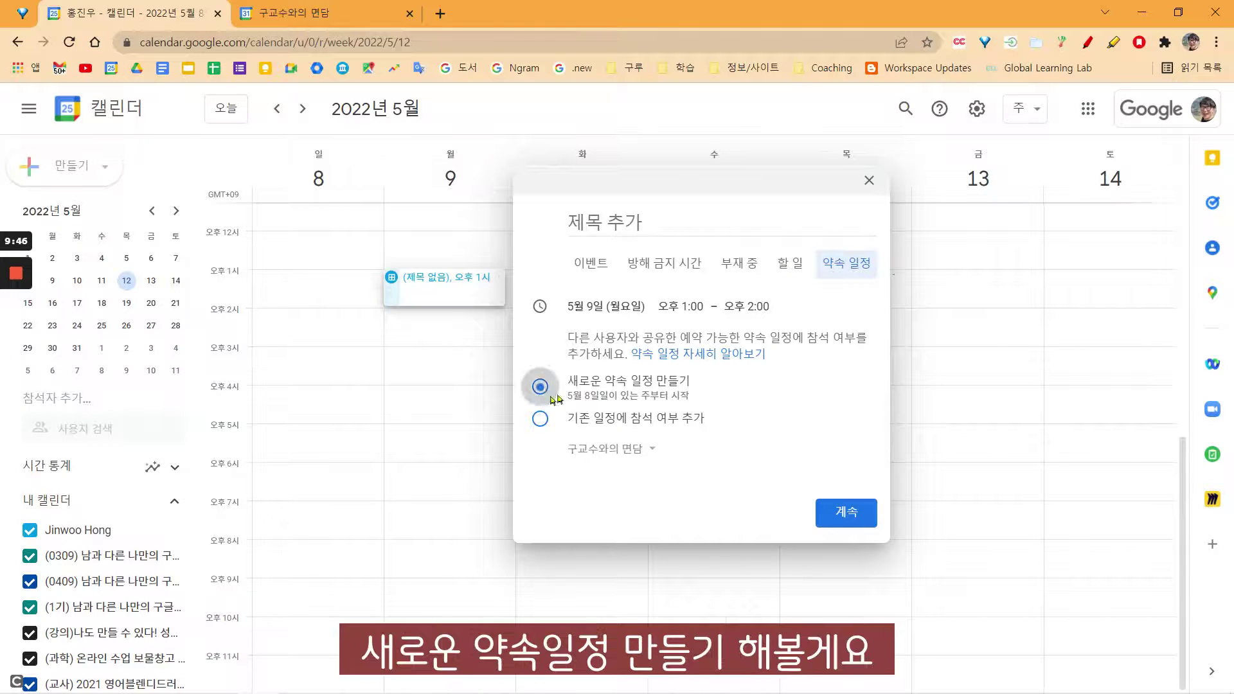
click(691, 223)
text(학)
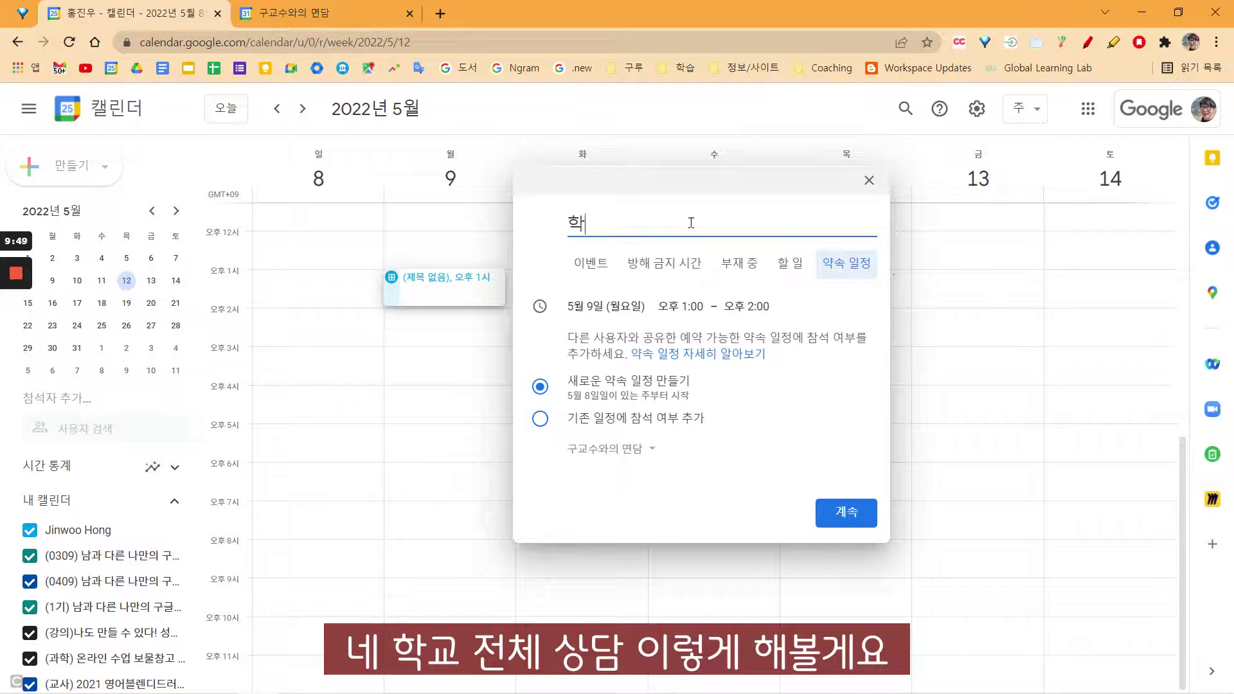
text(교 전체 상담)
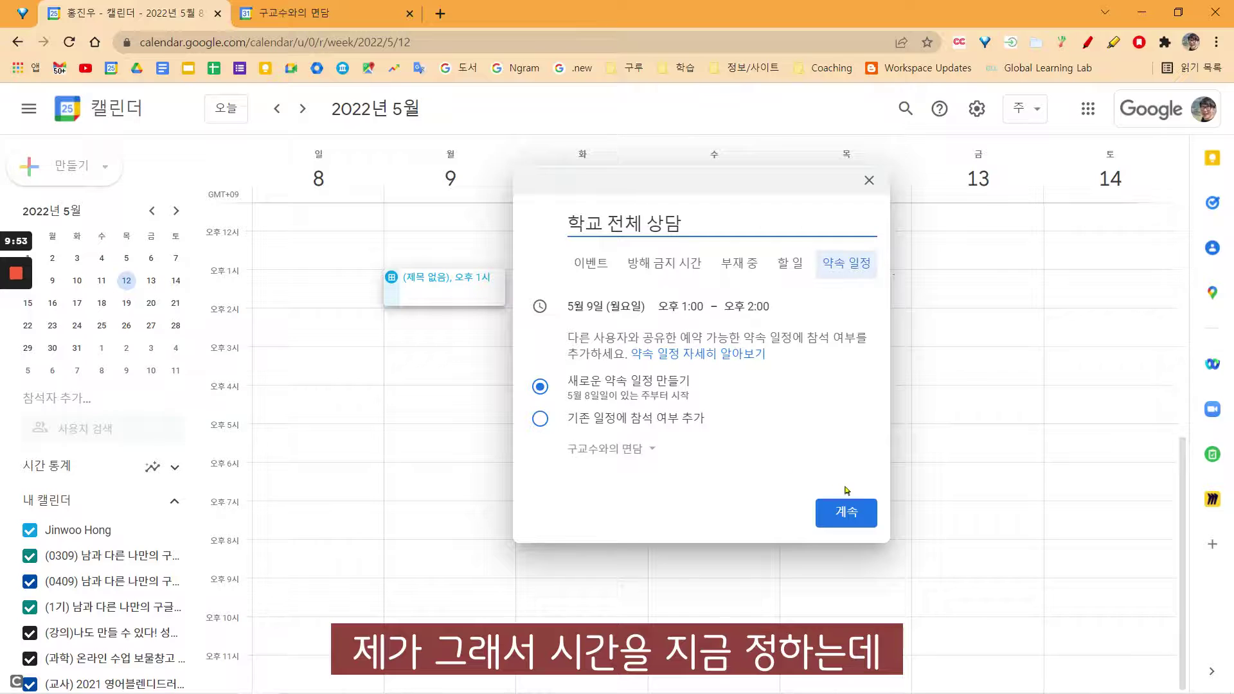
click(846, 518)
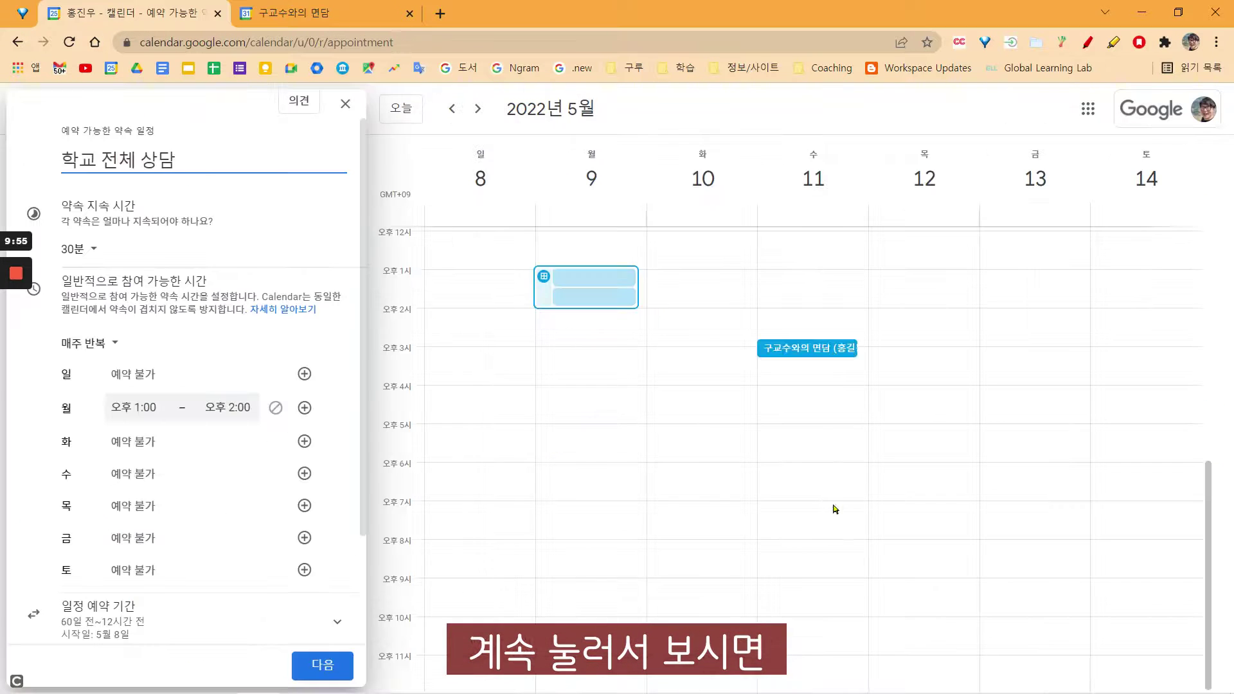
Step: Set the May 9 schedule to not repeat (반복 안함) and give its appointments a custom duration of 20 minutes
click(101, 343)
click(106, 319)
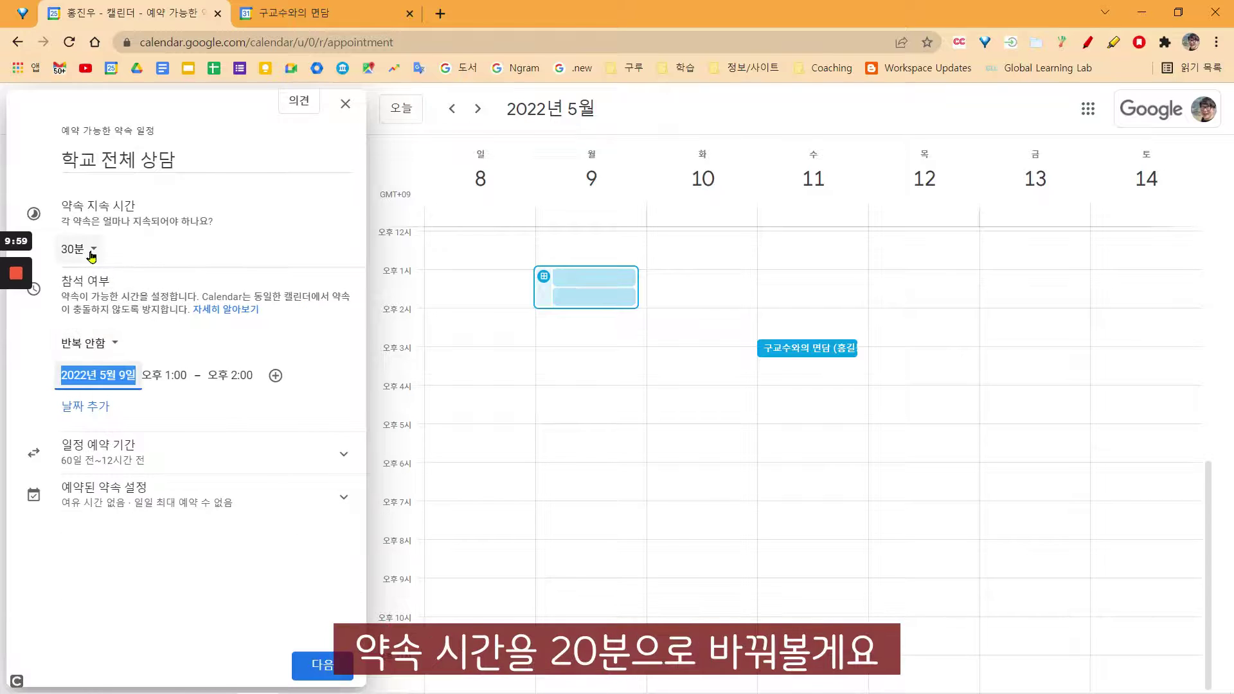
click(87, 249)
click(77, 393)
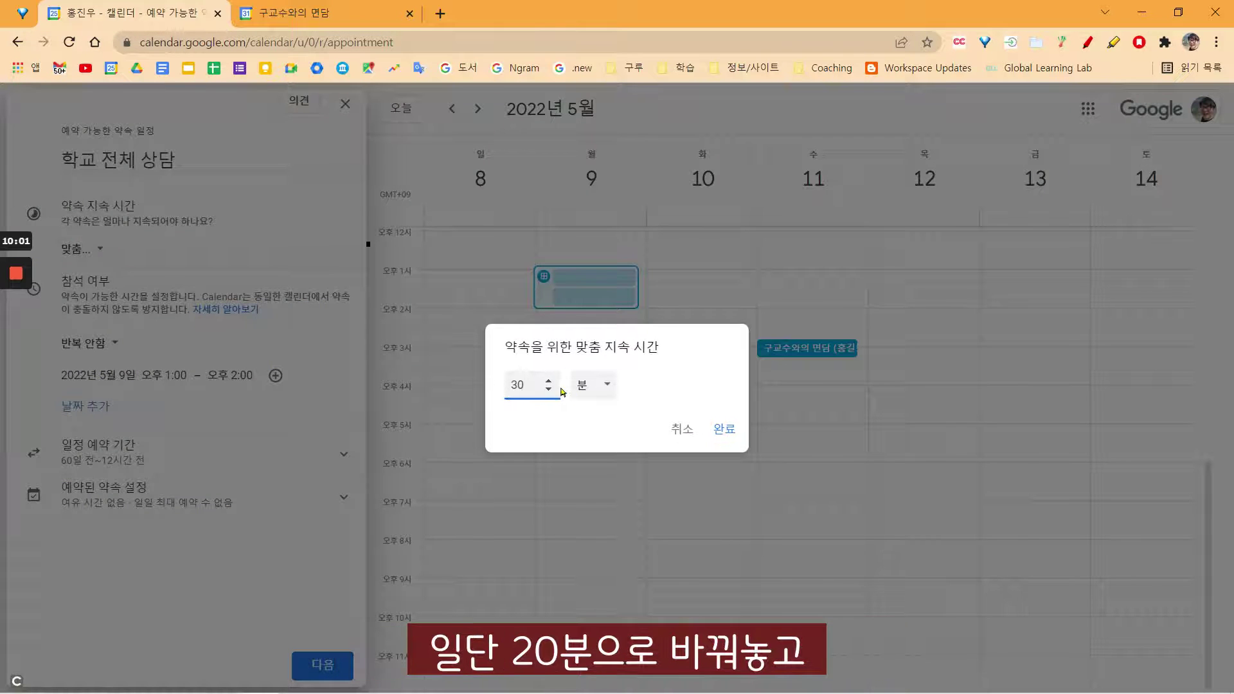
key(BackSpace)
key(BackSpace)
text(20)
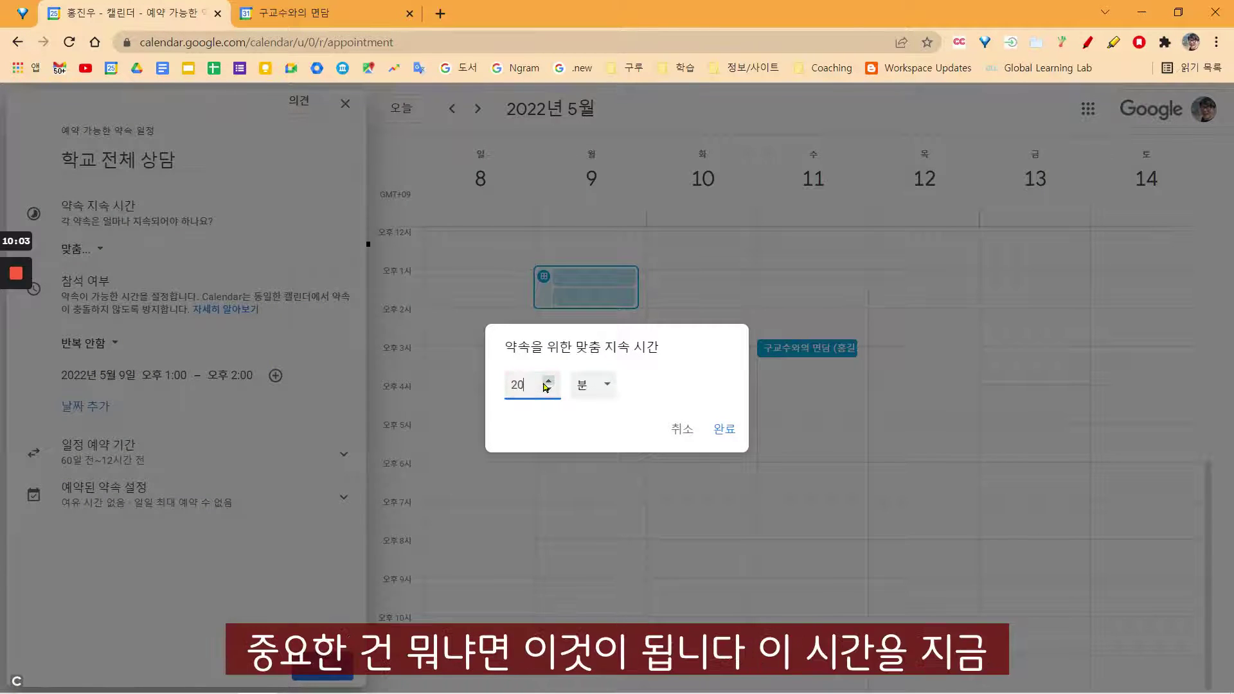
click(717, 432)
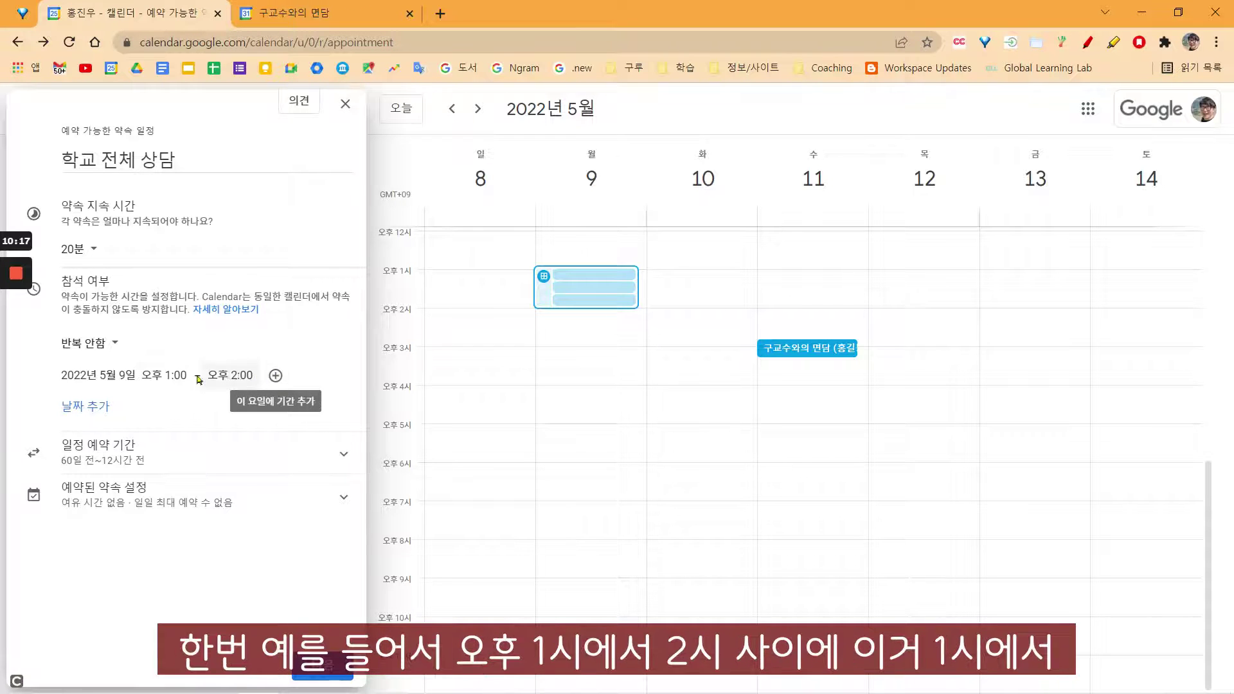
Step: End the first May 9 availability window at 1:30 PM and add a second window from 3:00 to 3:30 PM
click(245, 378)
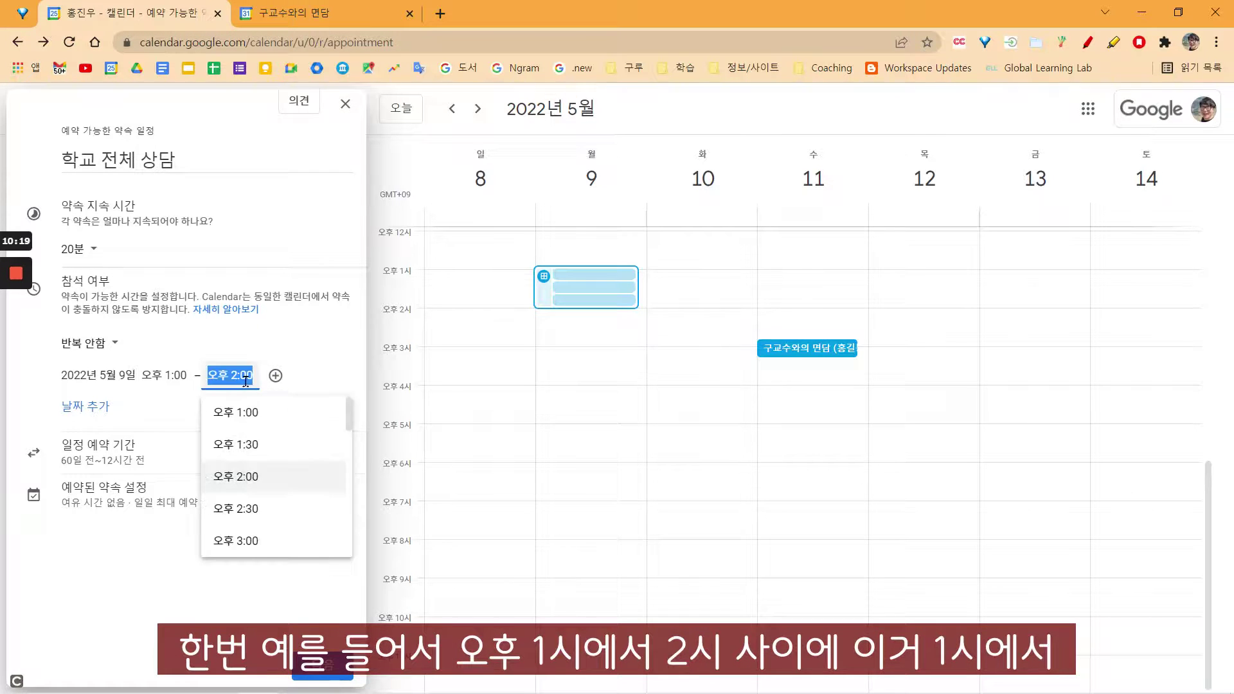
click(263, 446)
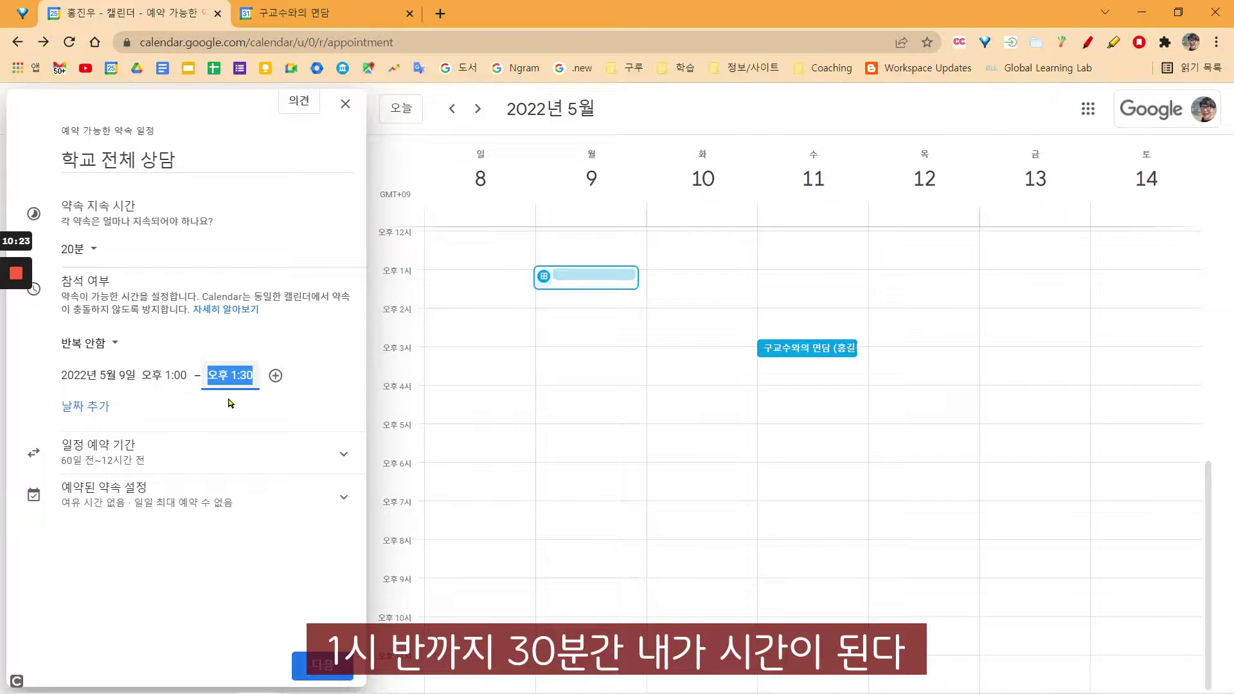
click(275, 375)
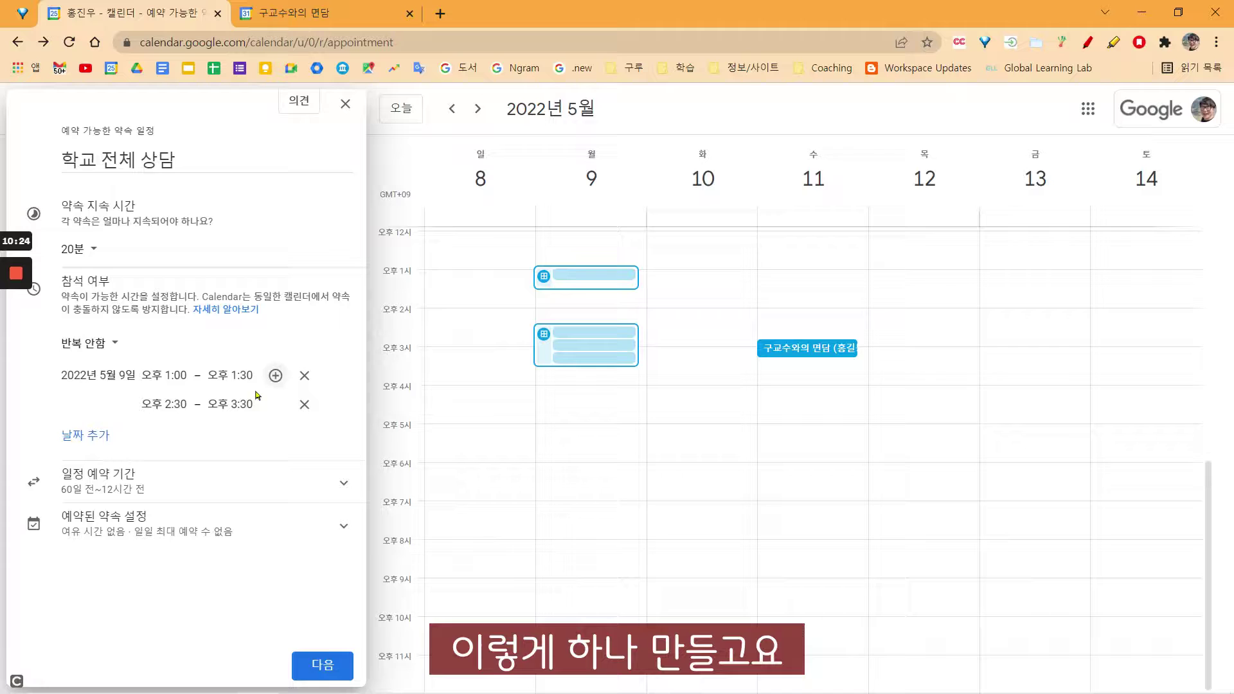
click(180, 403)
click(164, 535)
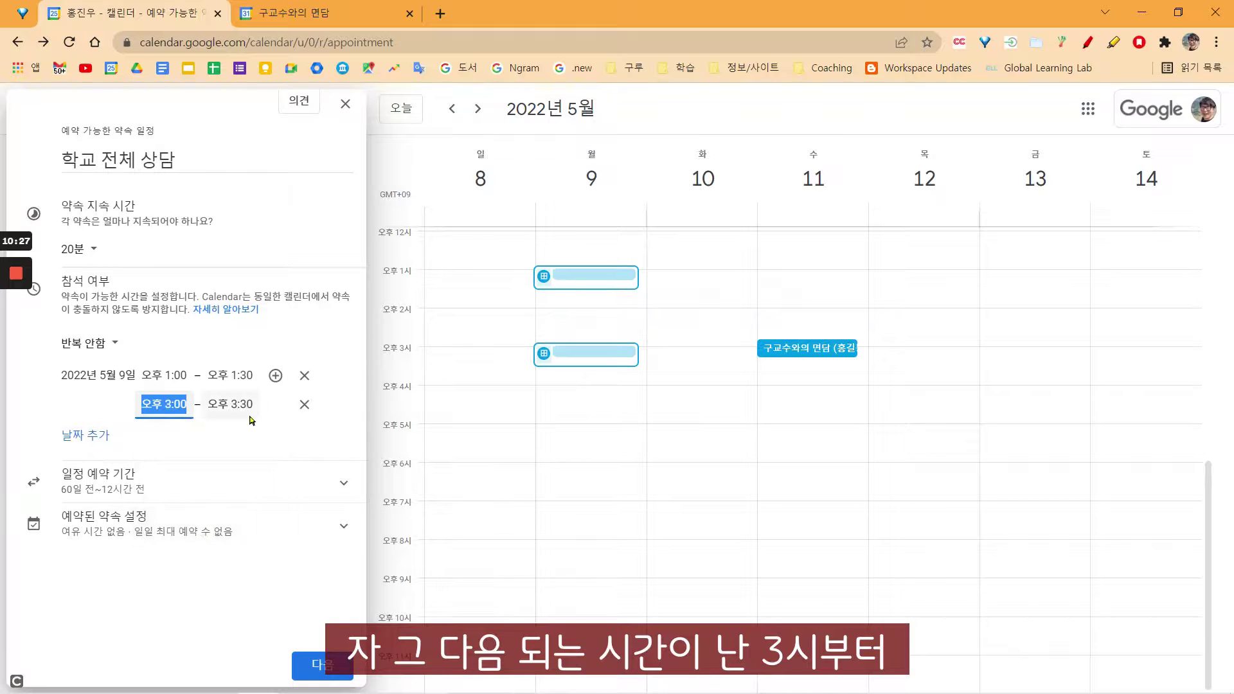
Step: Add a third May 9 availability window from 5:00 to 5:30 PM, and discard the unsaved appointment schedule
click(275, 375)
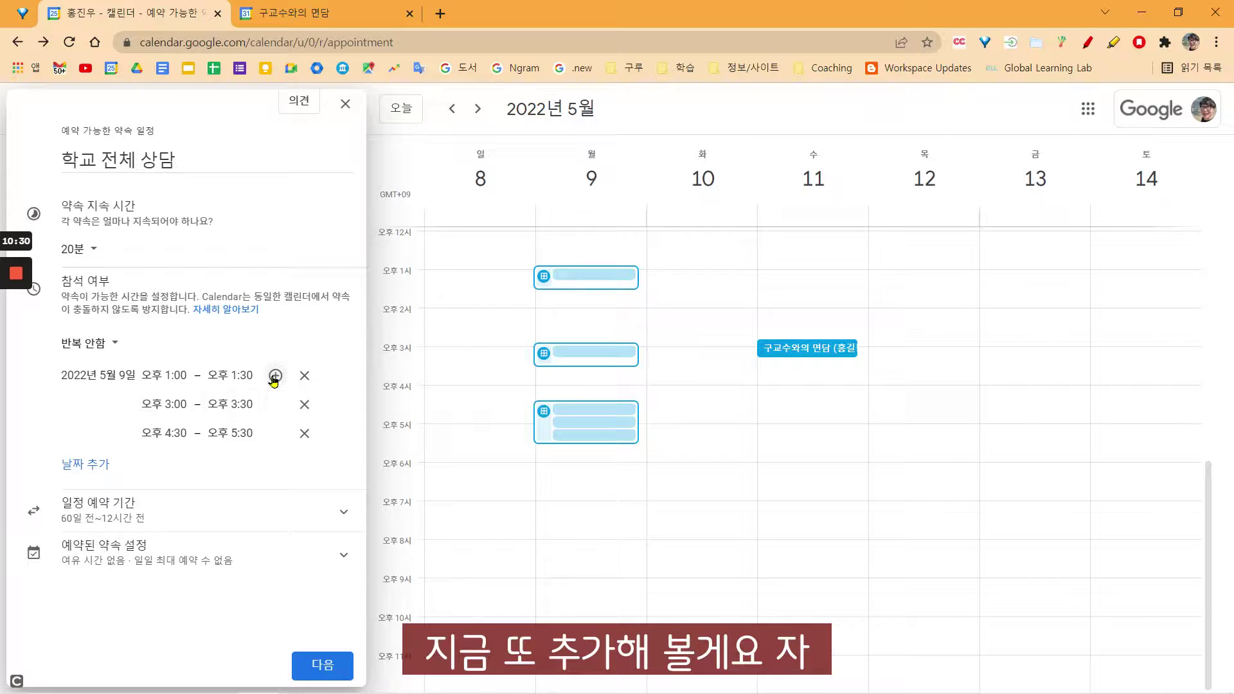
click(174, 433)
click(234, 492)
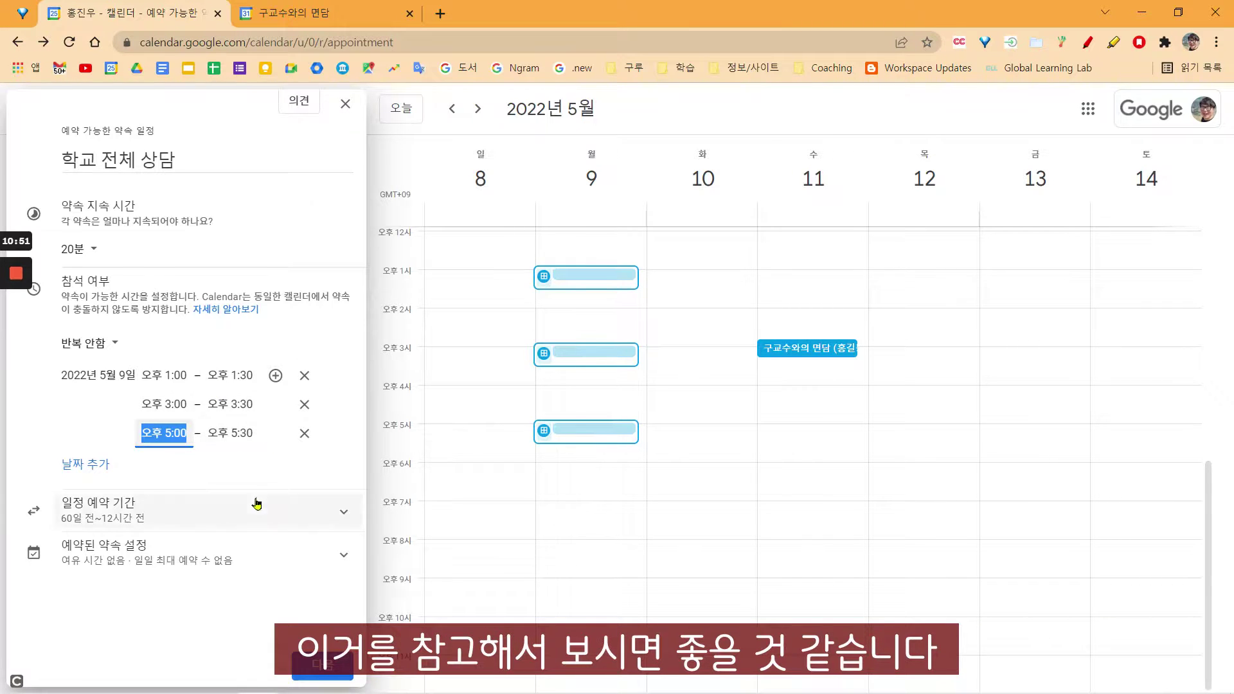
click(338, 110)
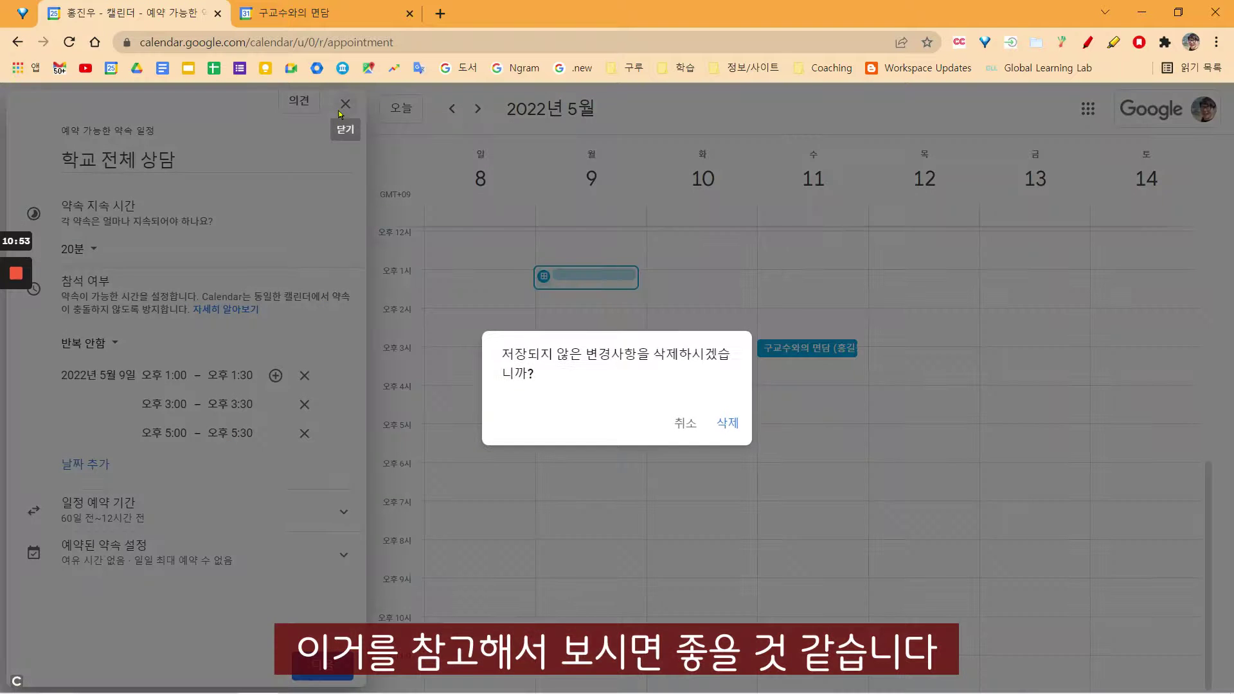
click(719, 427)
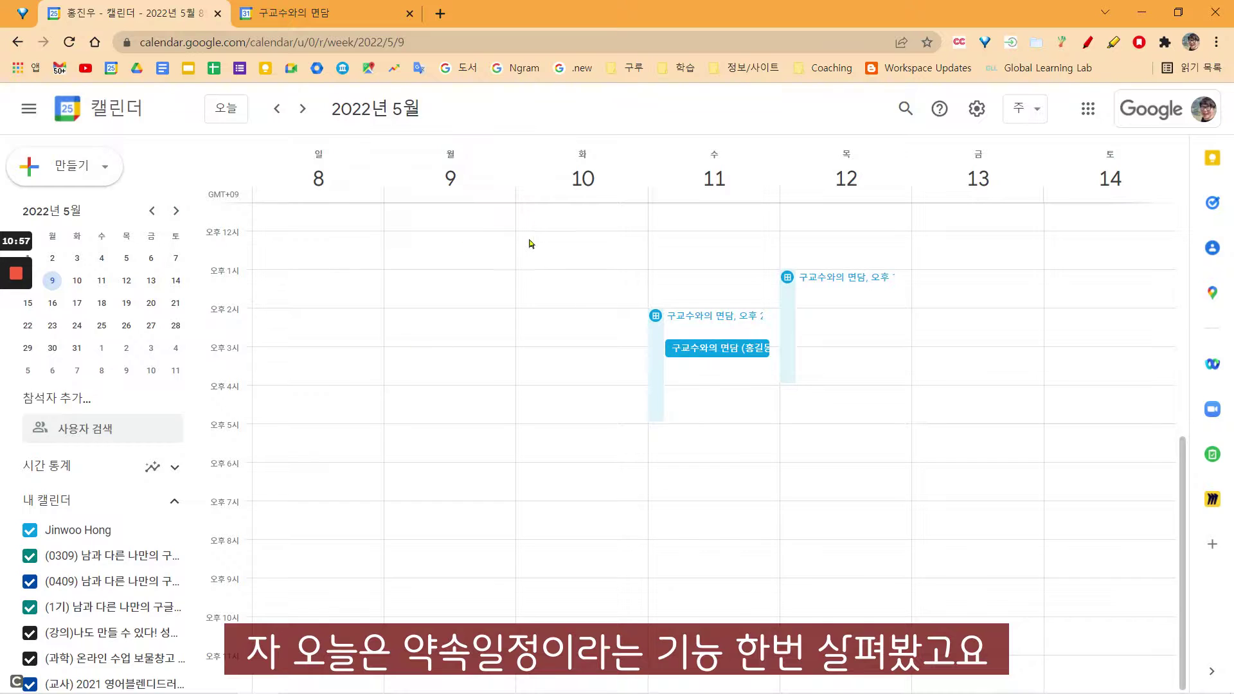
Step: Go back to the attendee's calendar and check which entry types it can create and which account is signed in
click(332, 689)
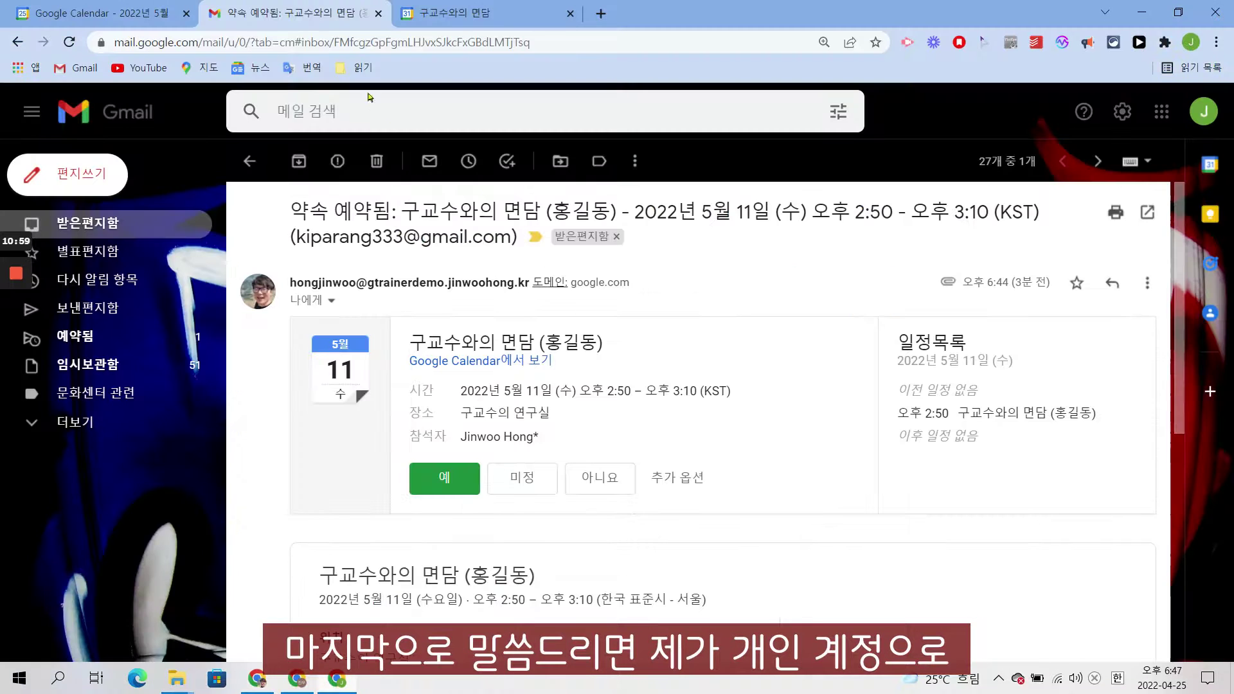
click(97, 12)
click(83, 157)
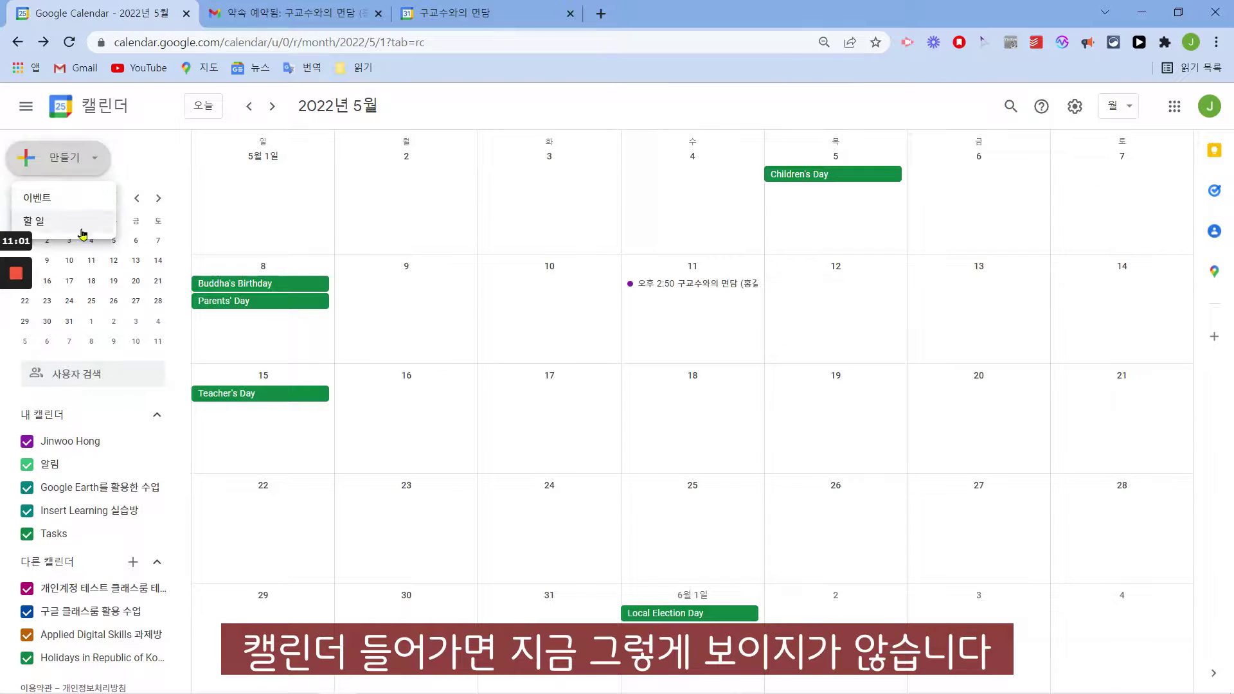
click(1207, 109)
click(943, 117)
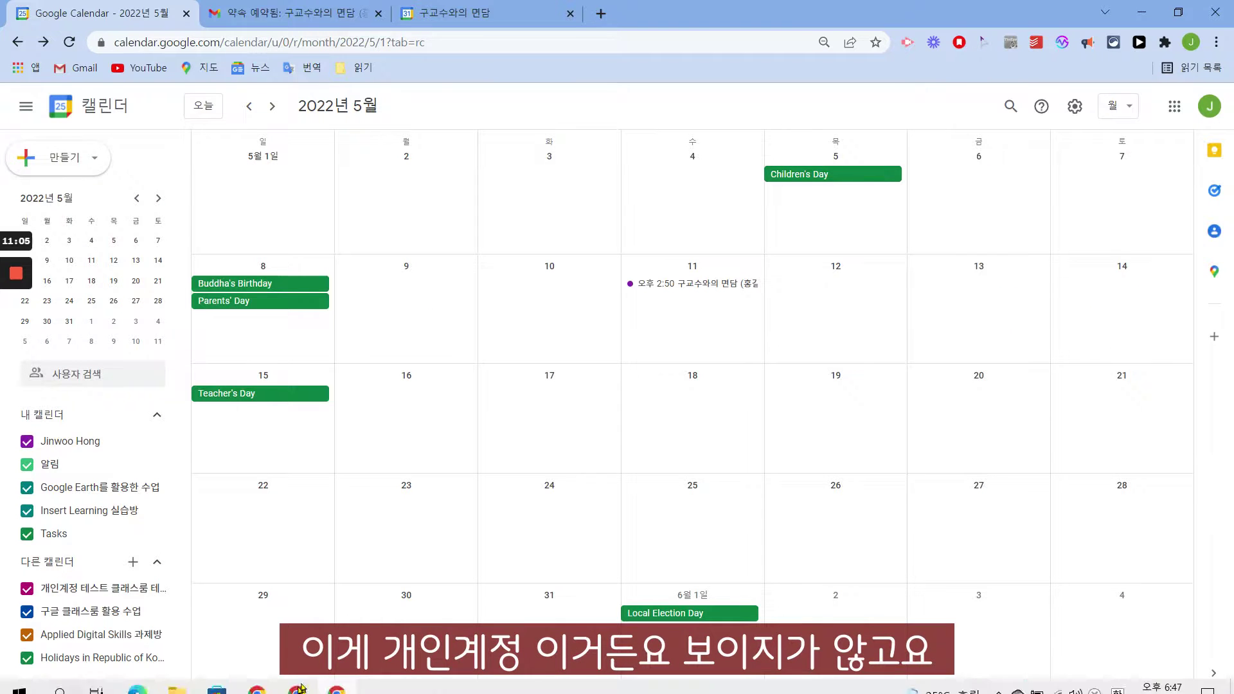
Step: Switch to the Workspace account's calendar and check whether appointment schedules (약속 일정) are among the entry types it can create
click(295, 686)
click(259, 686)
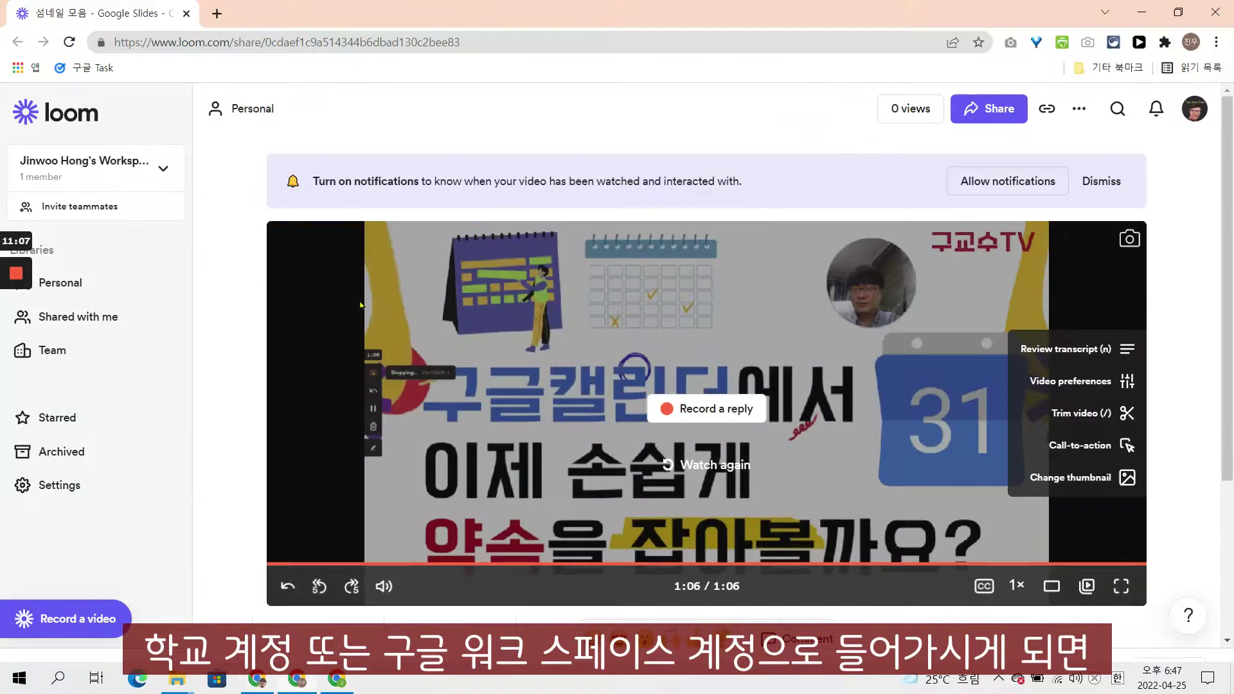
click(297, 686)
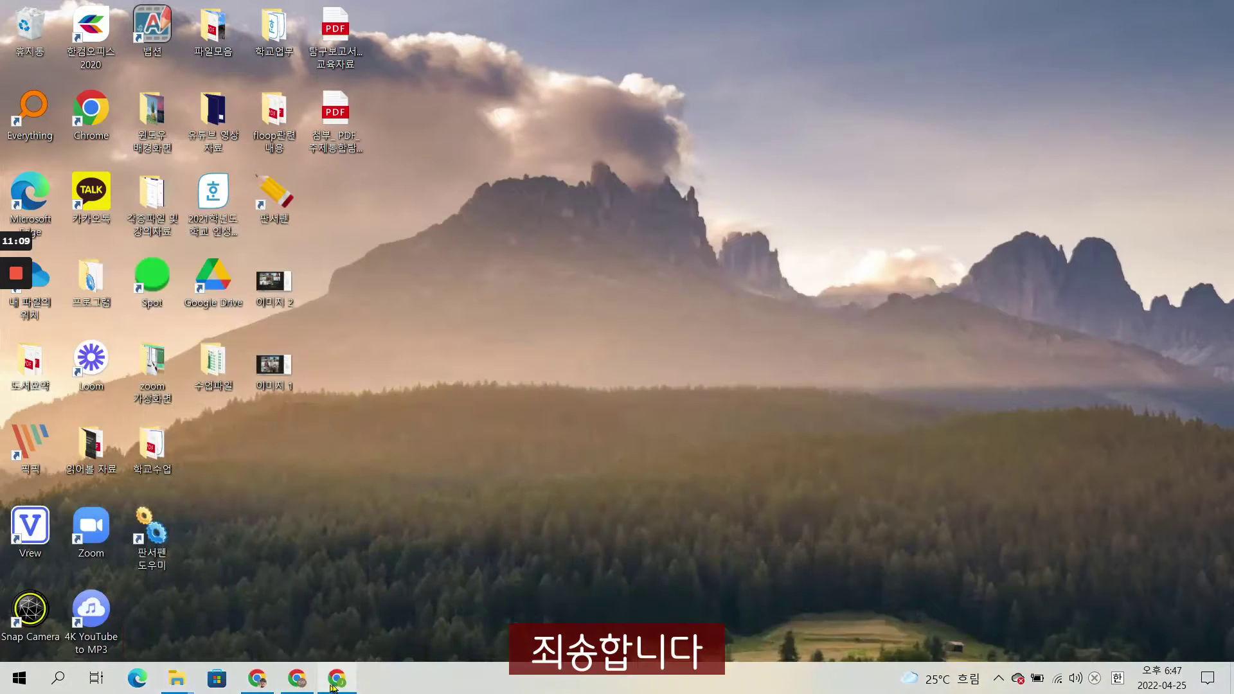
click(259, 687)
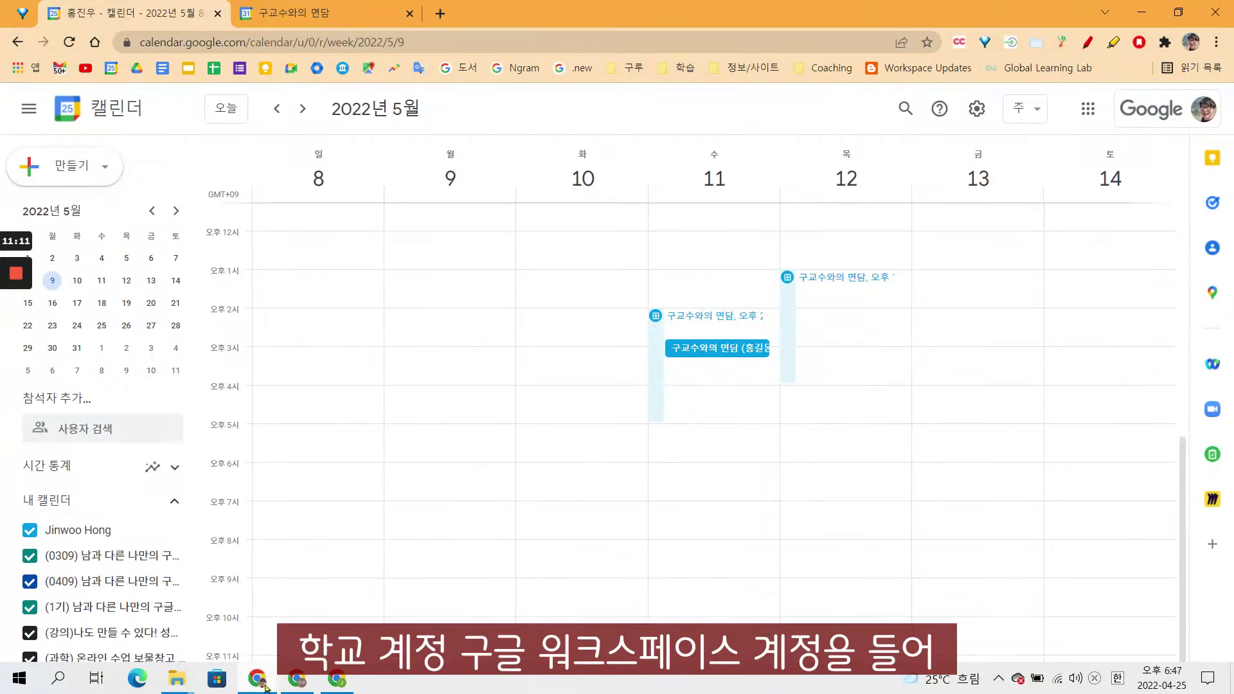
click(78, 168)
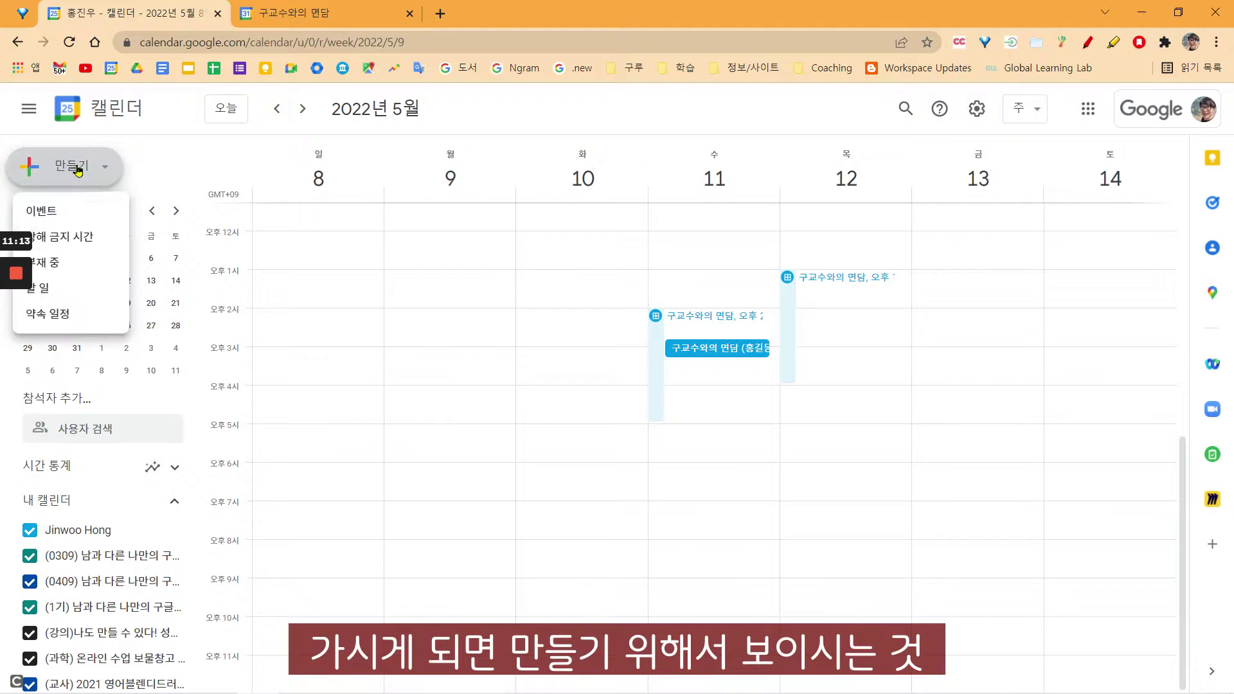
click(561, 137)
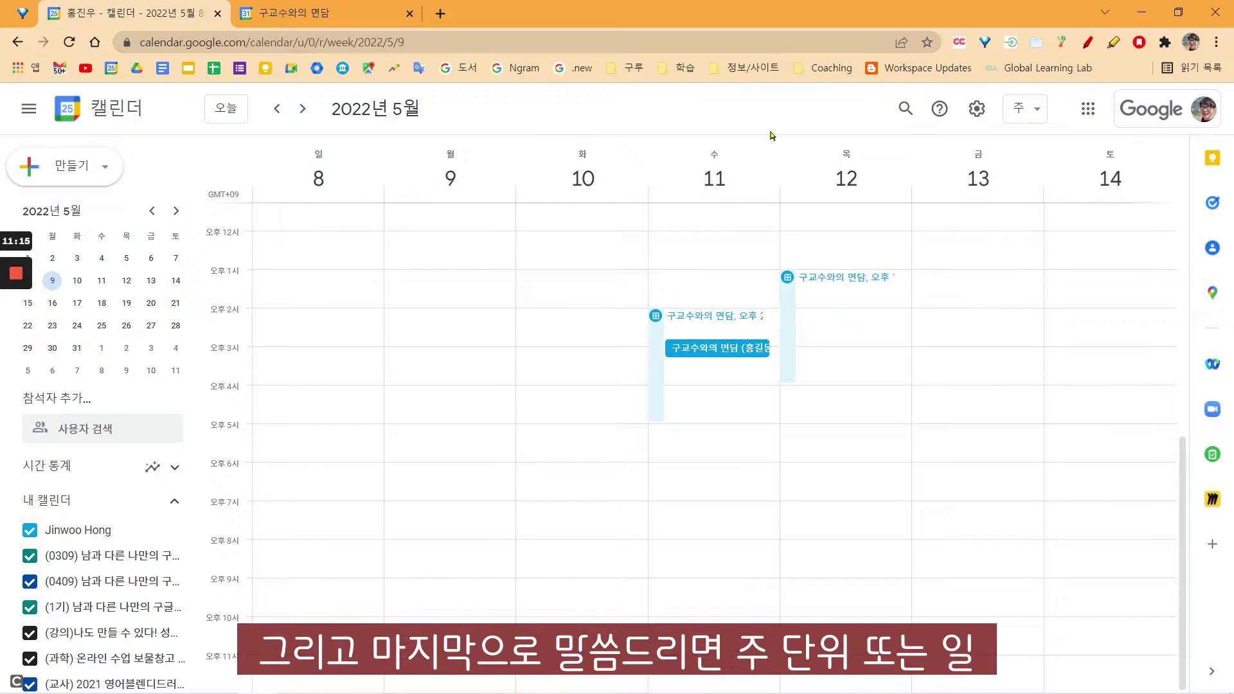
Step: Review the calendar's view options, such as day (일) and week (주), and discard the untitled May 12 event draft
click(1020, 109)
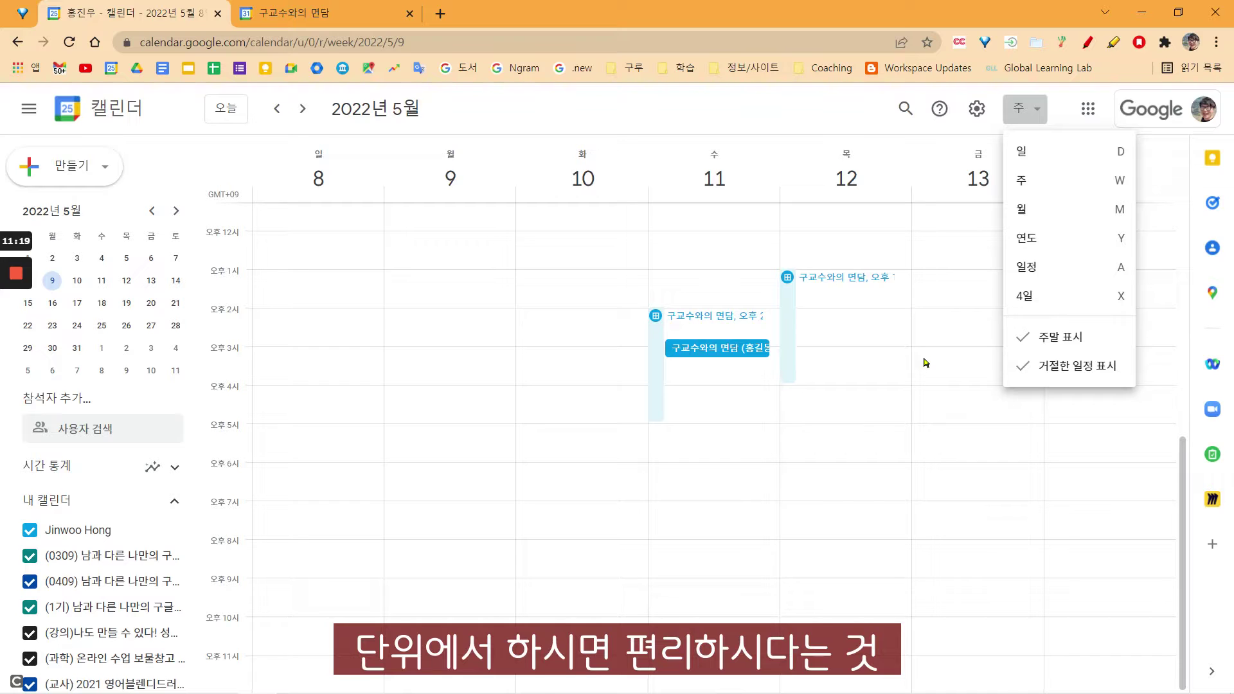
click(888, 200)
click(836, 196)
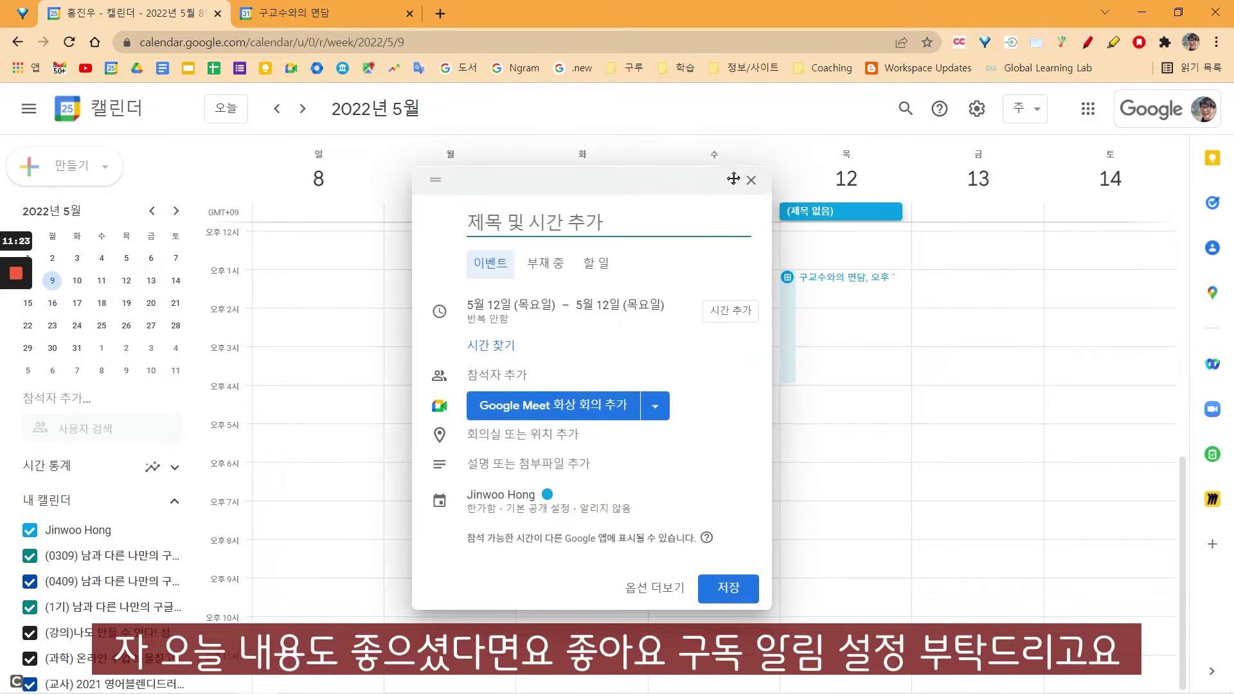
click(749, 182)
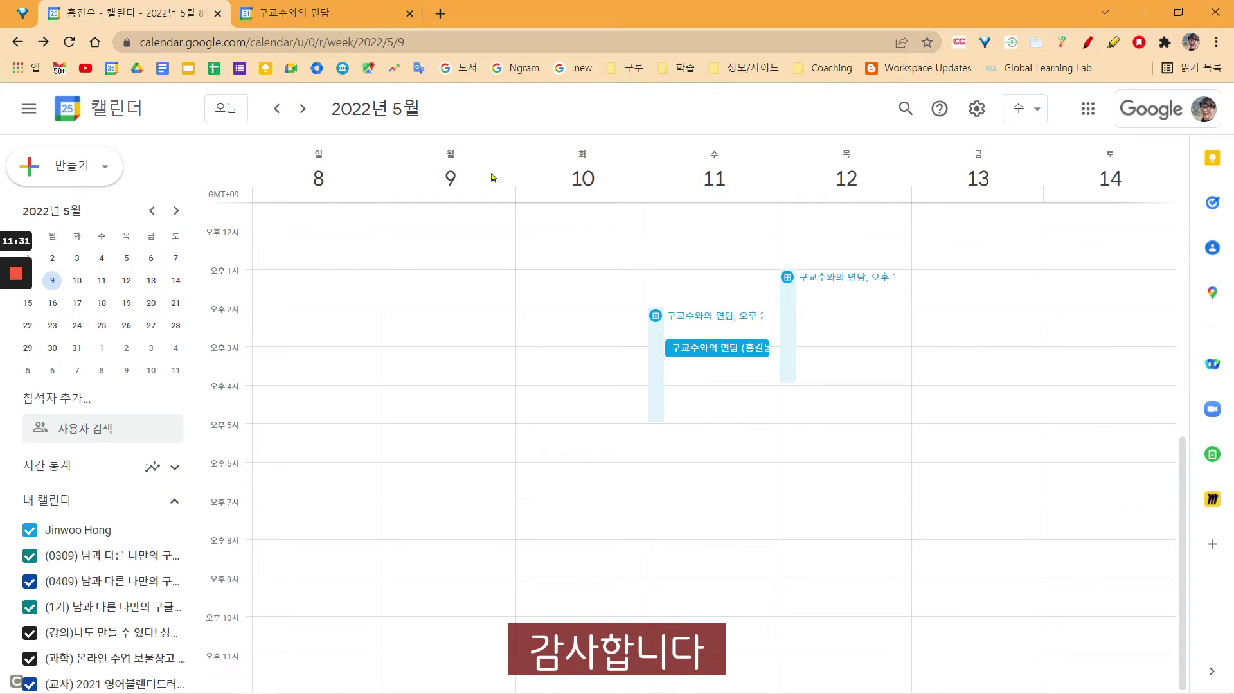
mouse_move(19, 278)
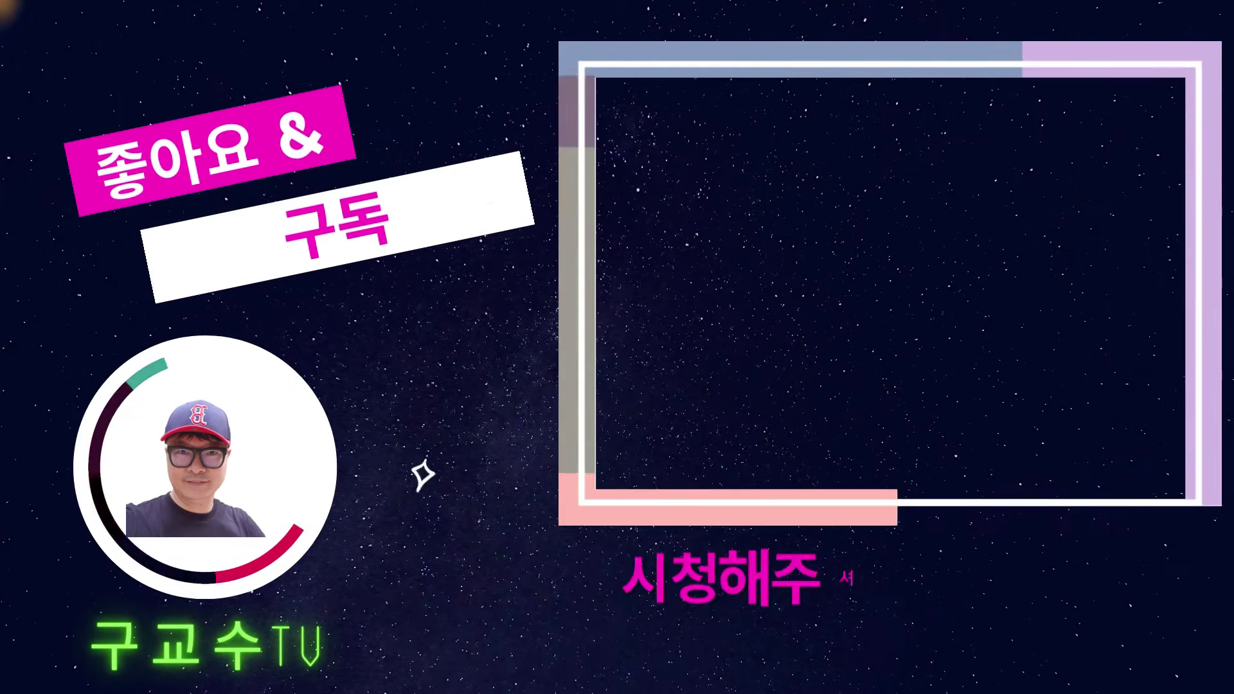